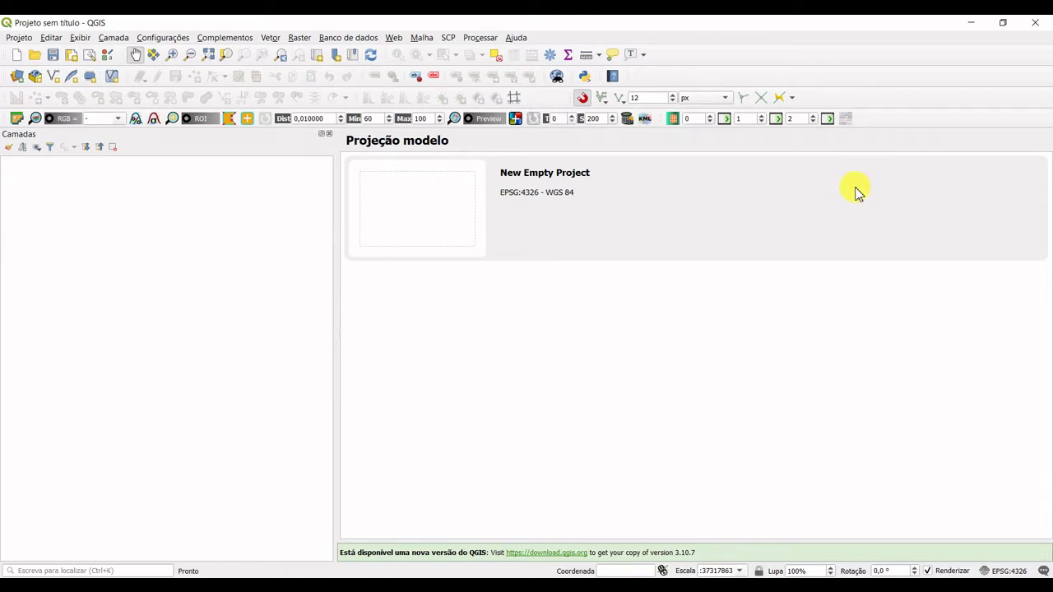
# Add the Campus_dv_modificado raster from the AULA_QGIS_05 folder to the project as a layer
pyautogui.click(110, 39)
pyautogui.moveTo(123, 82)
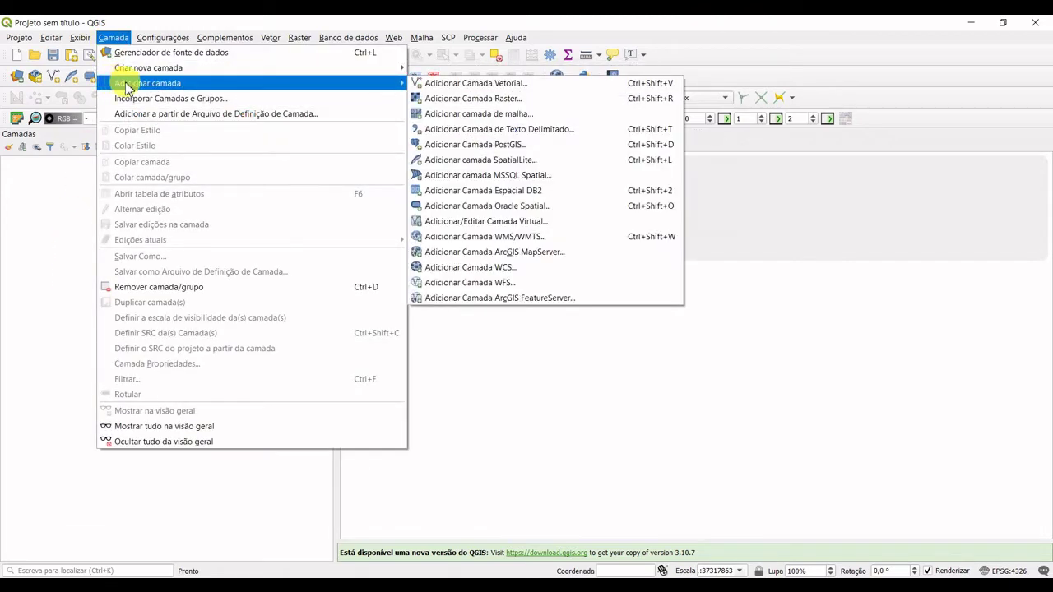
pyautogui.click(536, 103)
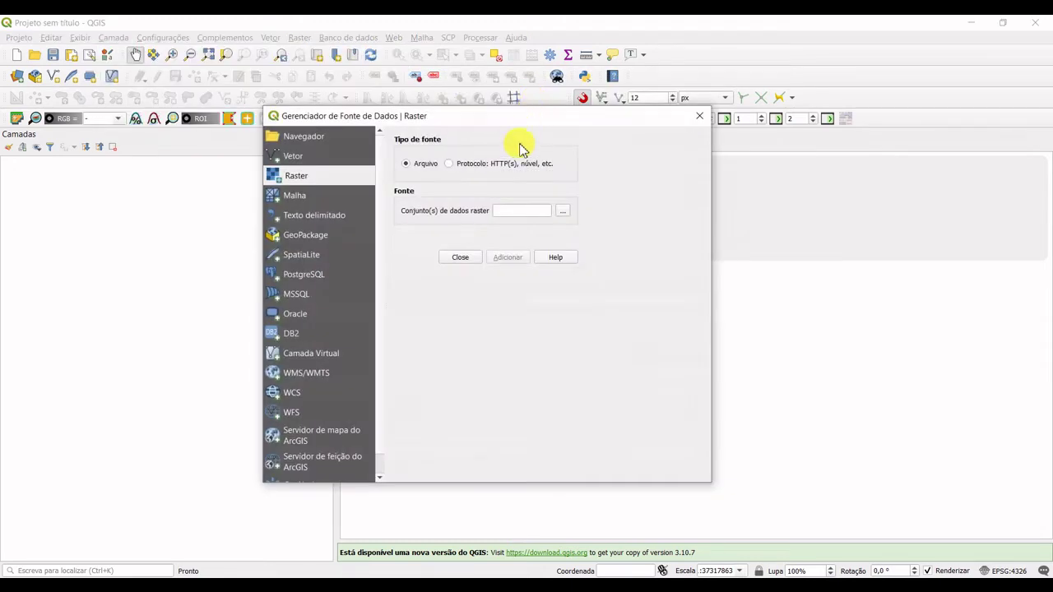
pyautogui.click(566, 214)
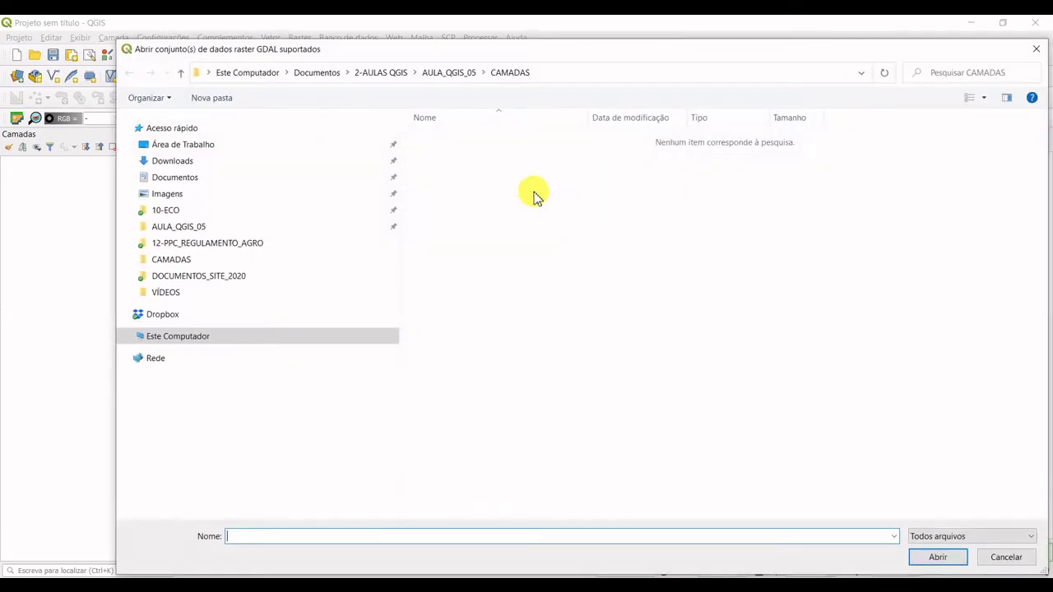
pyautogui.click(205, 229)
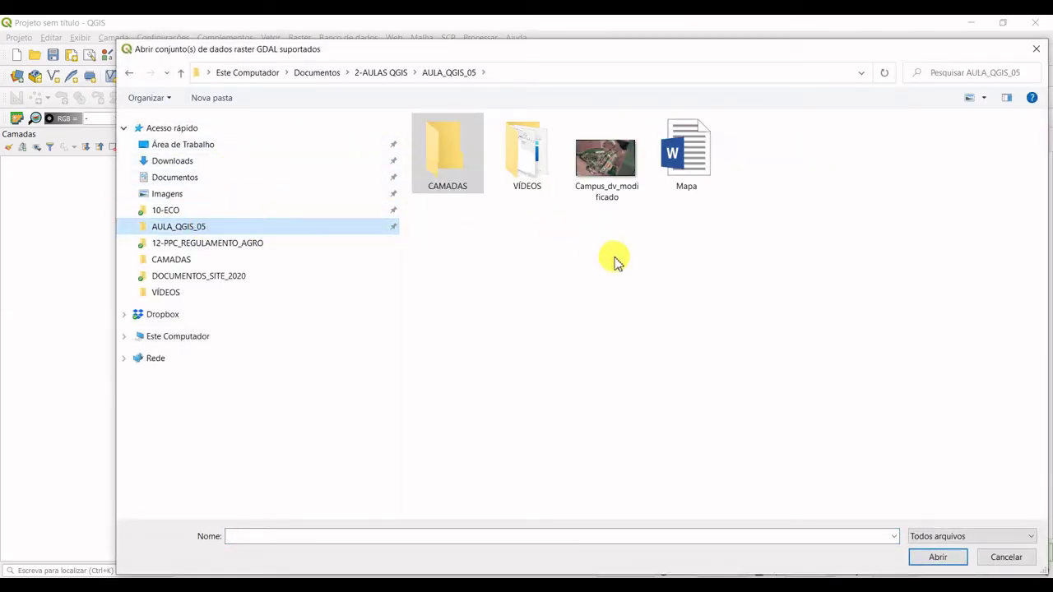
pyautogui.click(618, 170)
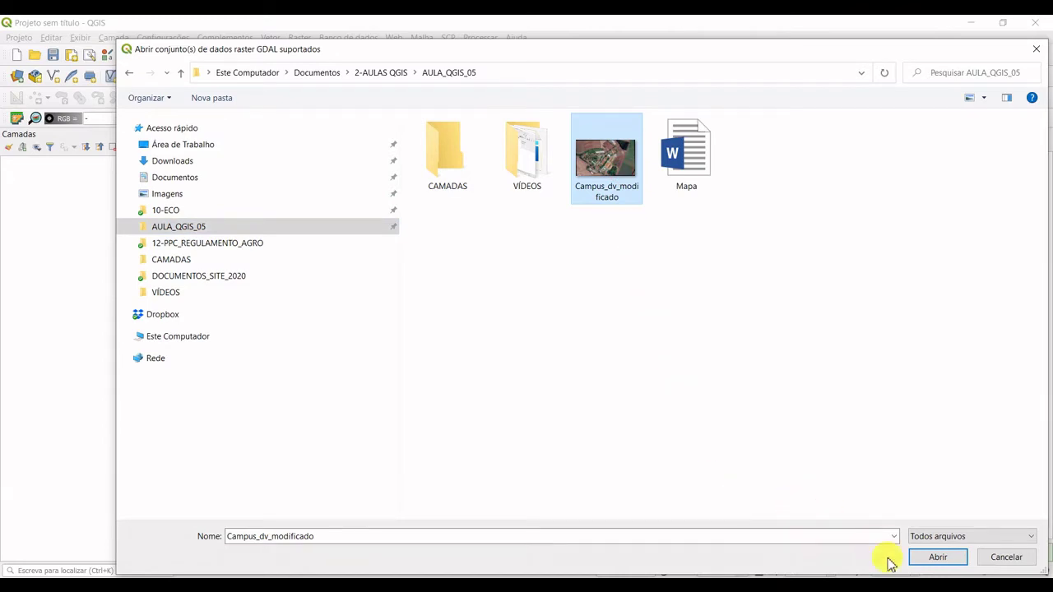
pyautogui.click(940, 562)
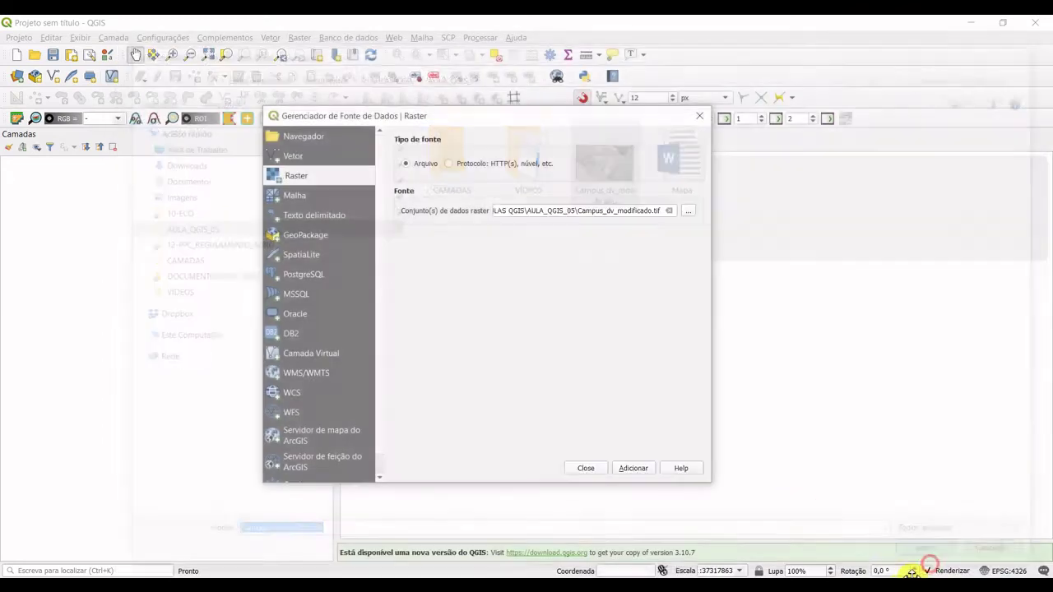
pyautogui.click(632, 468)
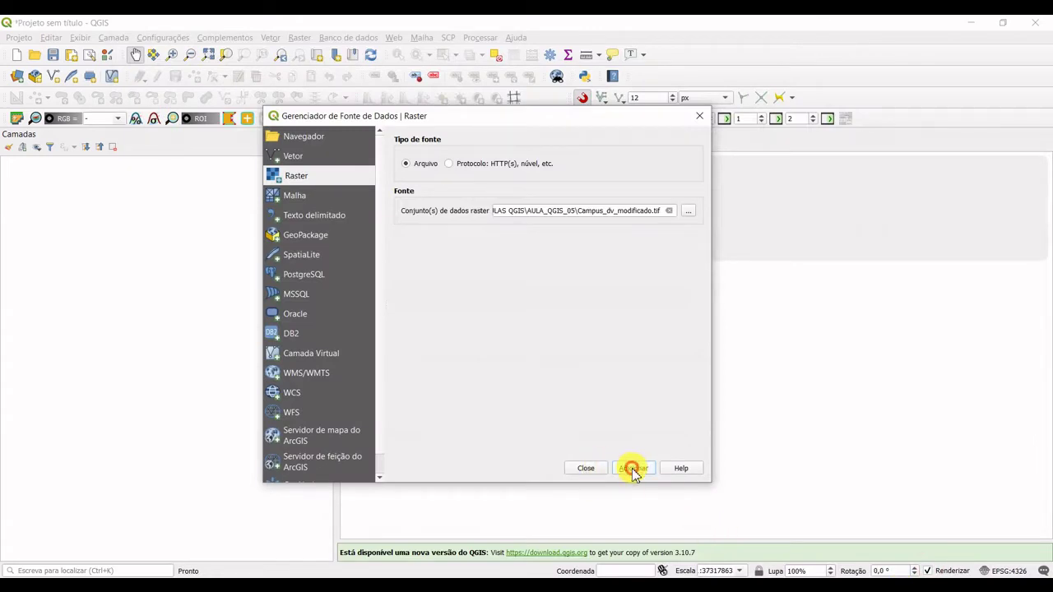
pyautogui.click(586, 468)
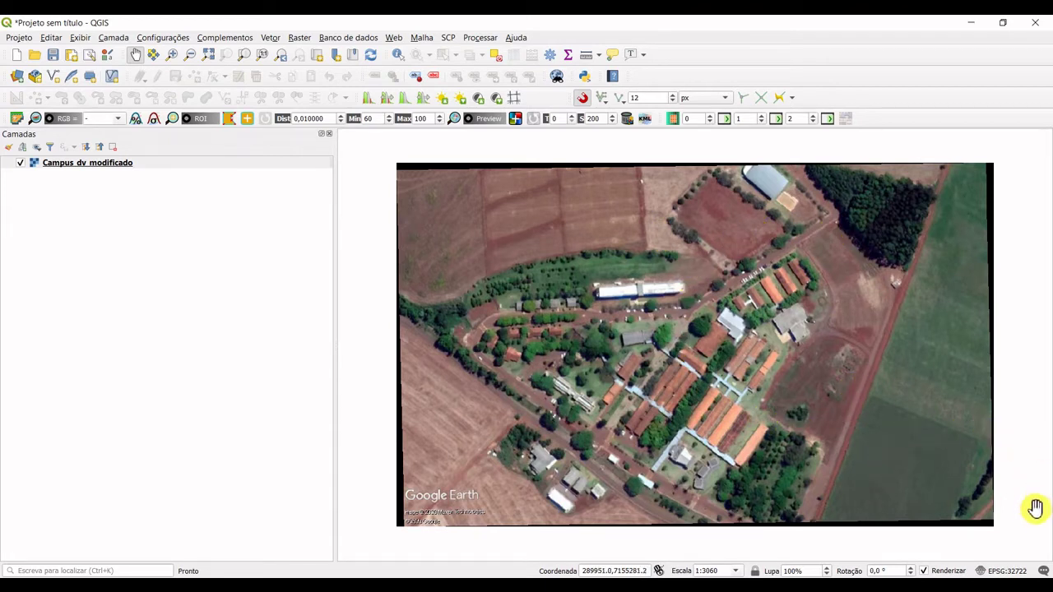
# Check the project's coordinate system and set up a raster reprojection of Campus_dv_modificado with target SIRGAS 2000 / UTM zone 22S (EPSG:31982)
pyautogui.click(1007, 571)
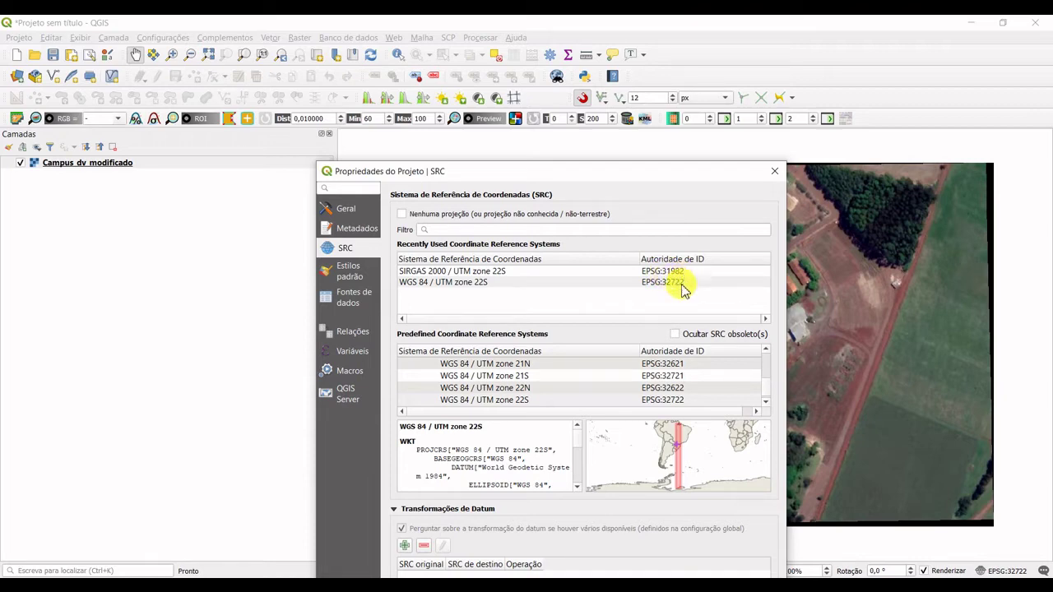
pyautogui.click(774, 172)
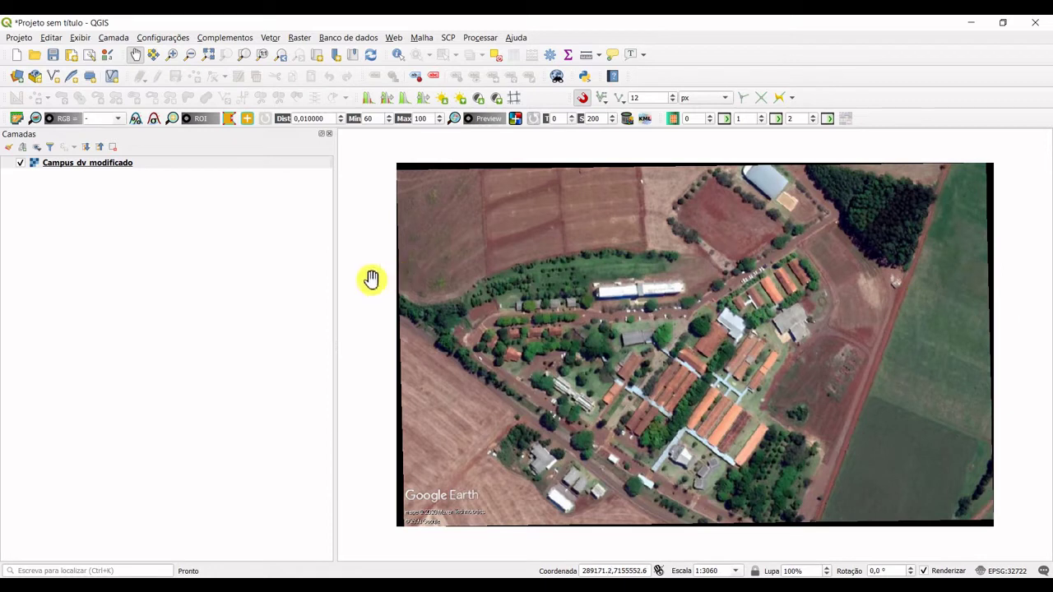
pyautogui.click(297, 38)
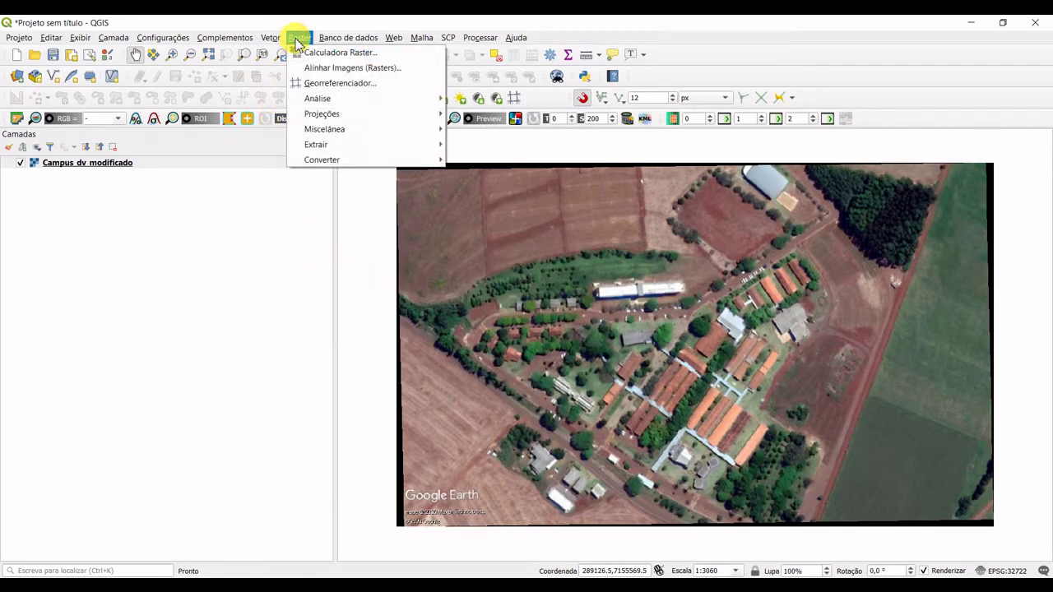
pyautogui.moveTo(314, 112)
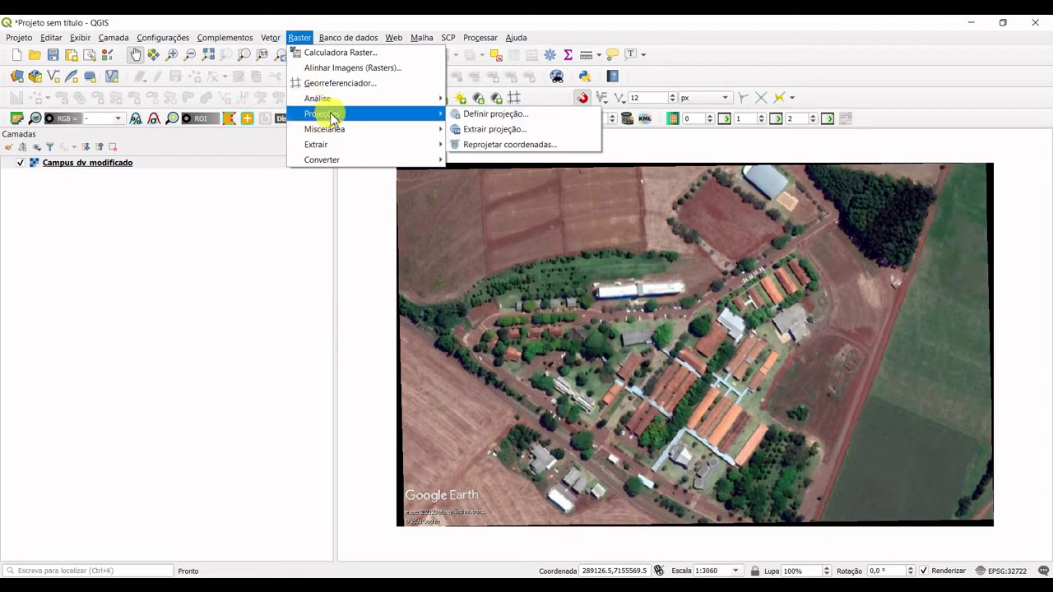
pyautogui.click(580, 148)
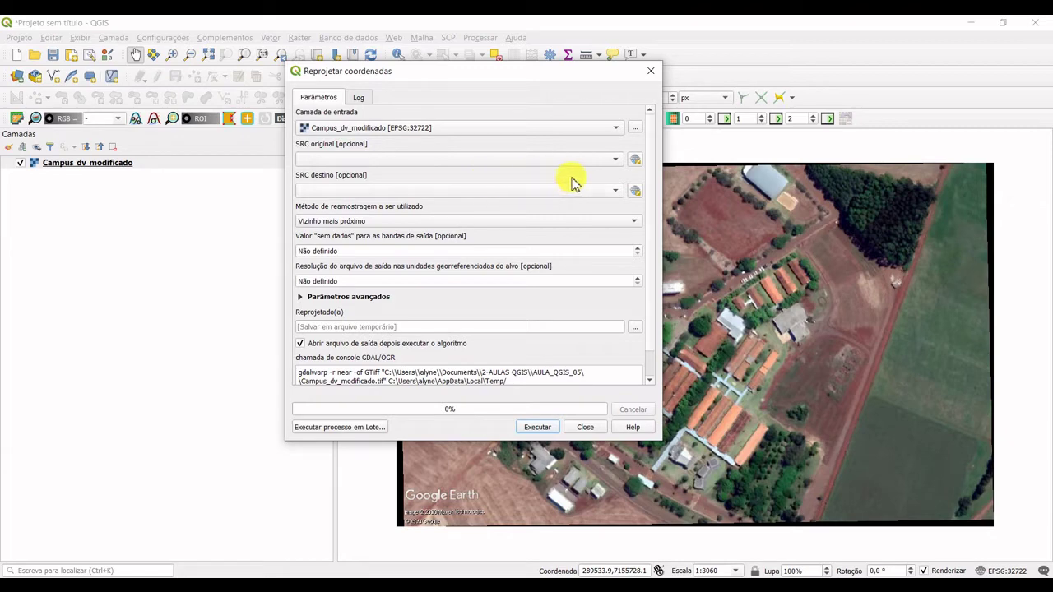
pyautogui.click(635, 191)
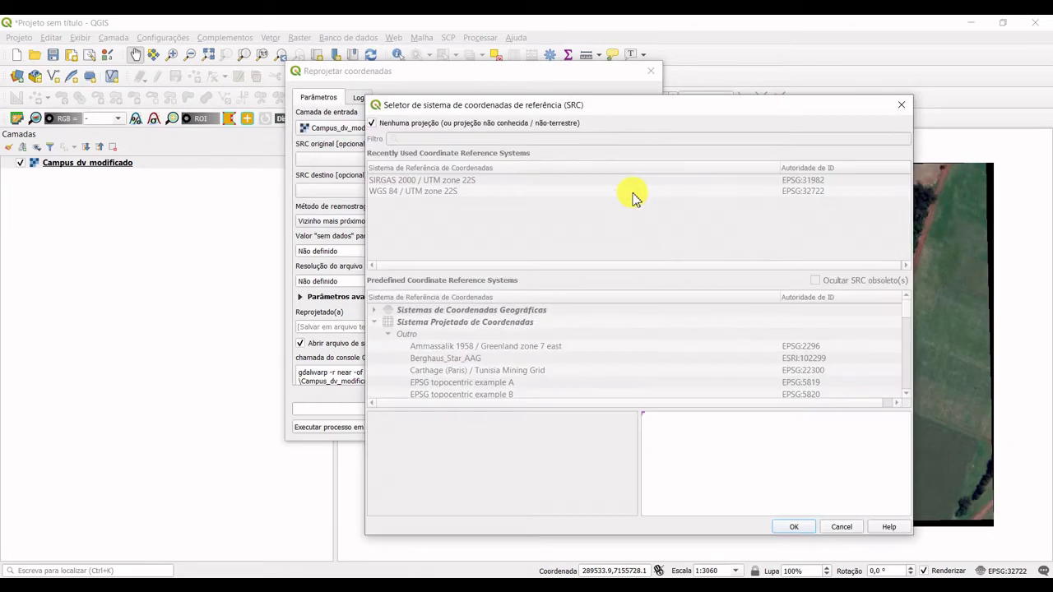
pyautogui.click(372, 125)
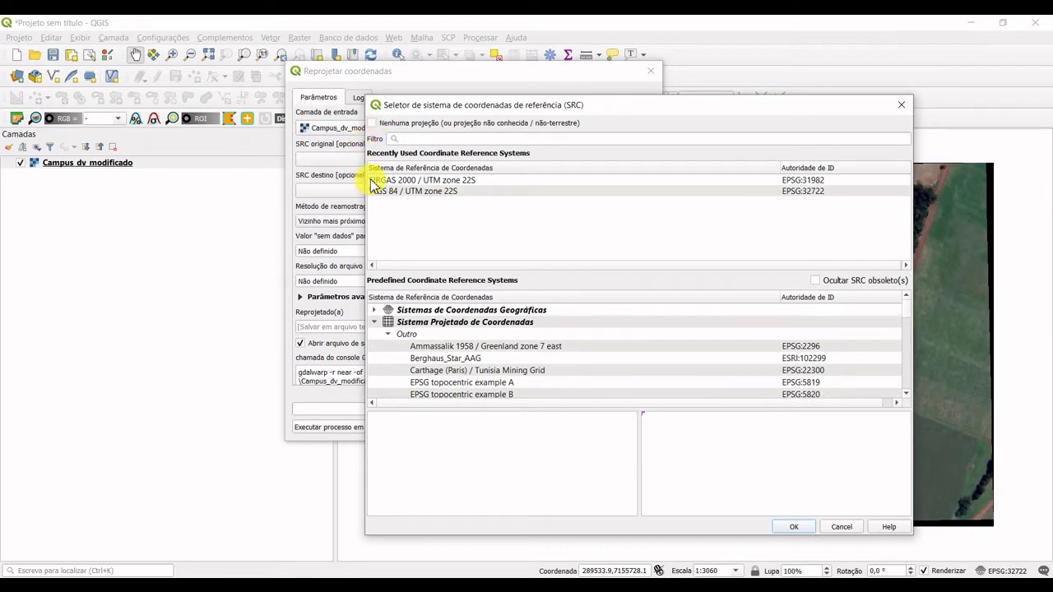
pyautogui.click(802, 181)
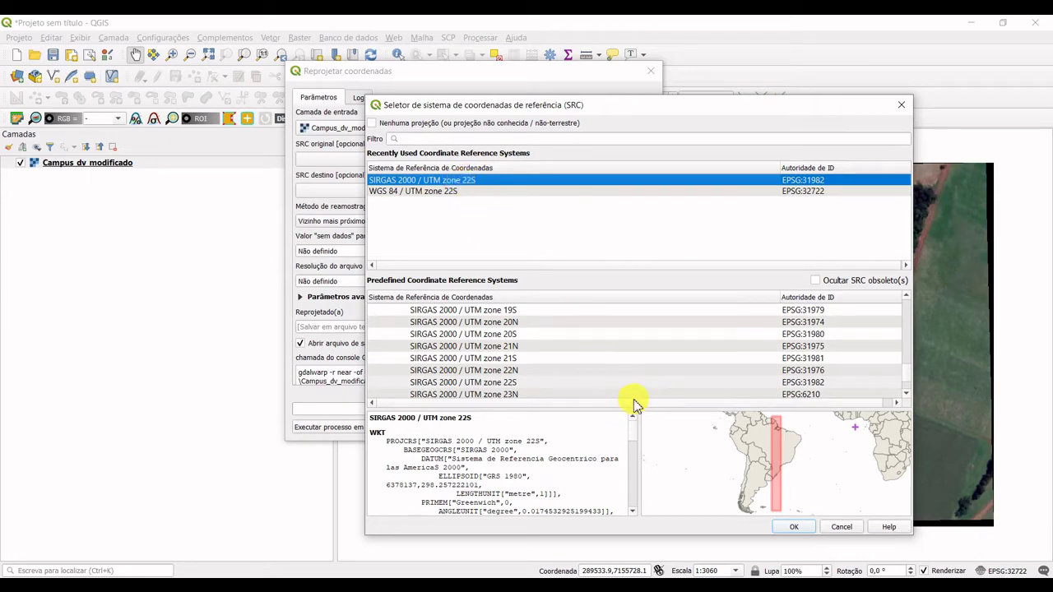
pyautogui.click(794, 526)
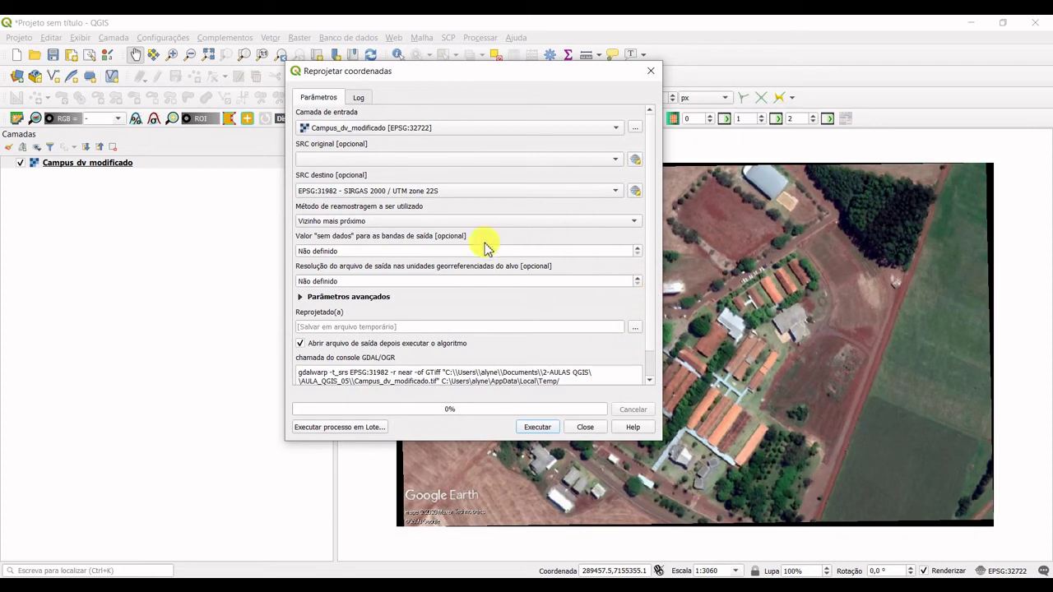
# Set the reprojection output to CAMPUS_SIRGAS2000.tif in the AULA_QGIS_05 folder and run the reprojection
pyautogui.moveTo(650, 244); pyautogui.dragTo(658, 265)
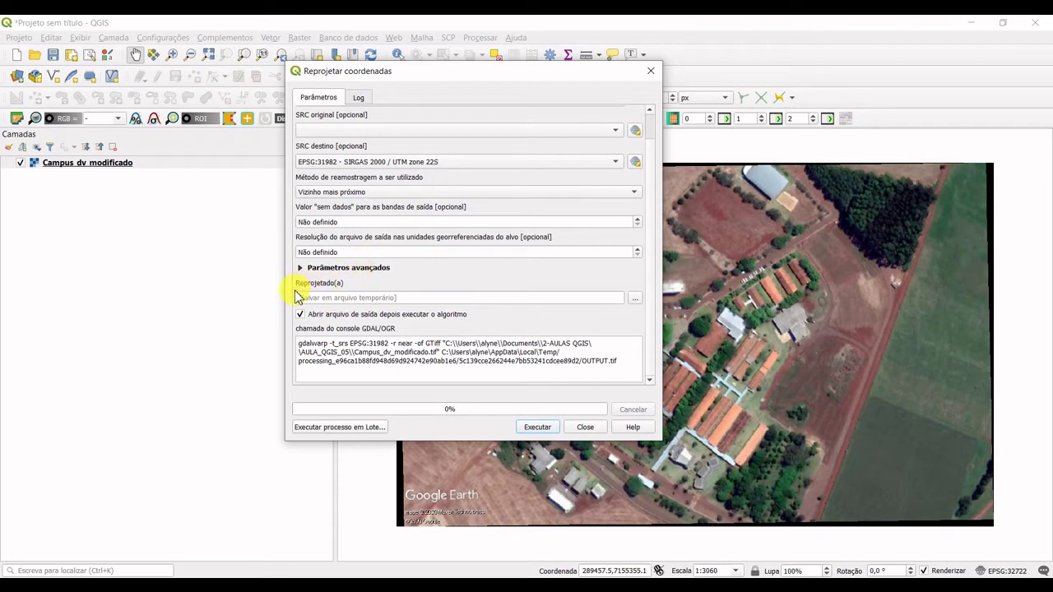
pyautogui.click(638, 305)
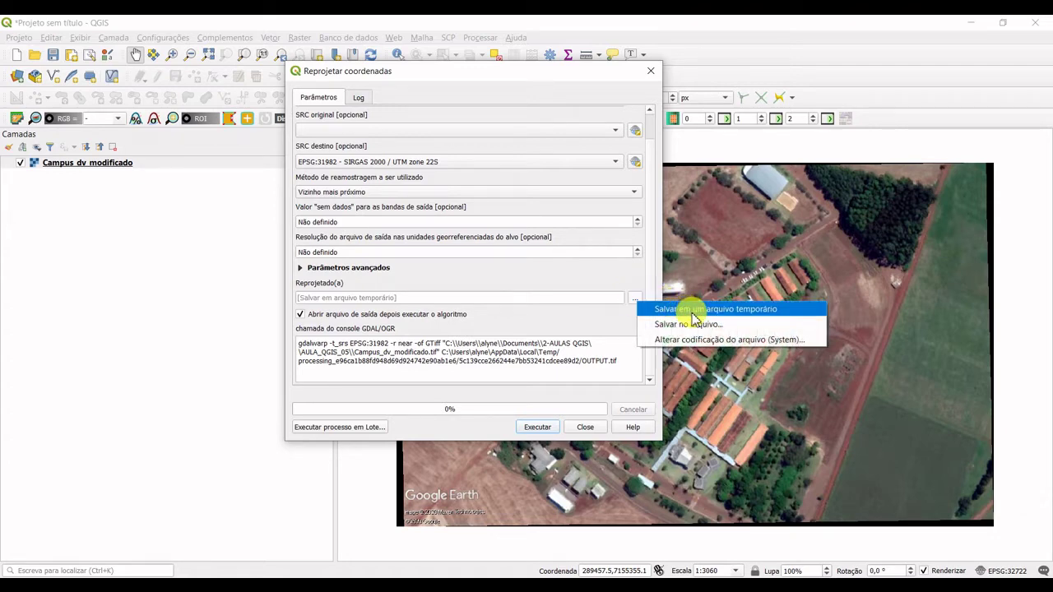
pyautogui.click(741, 325)
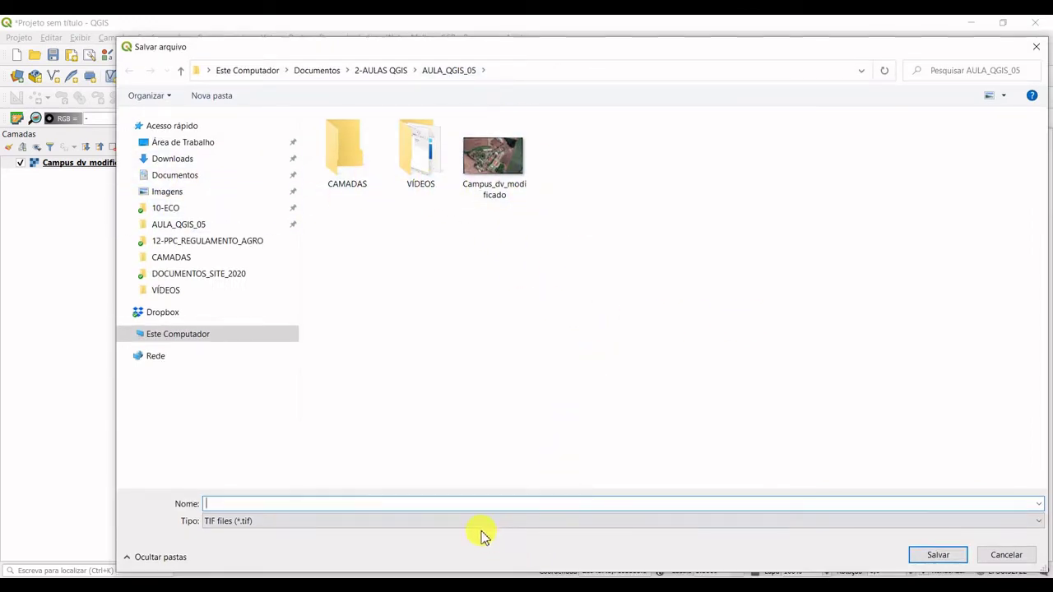
pyautogui.click(392, 504)
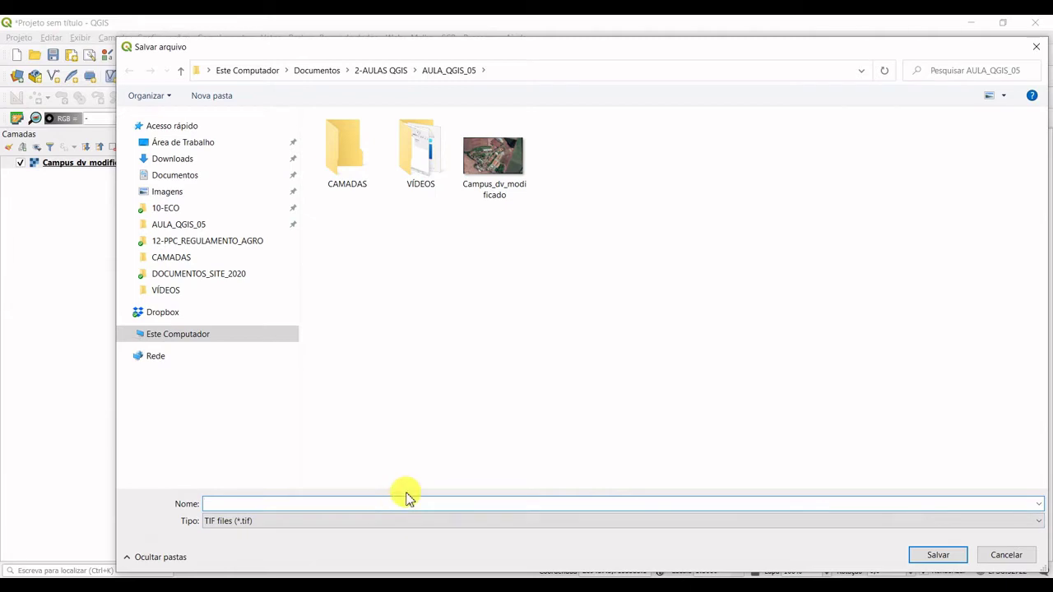
pyautogui.write('CAMPUS')
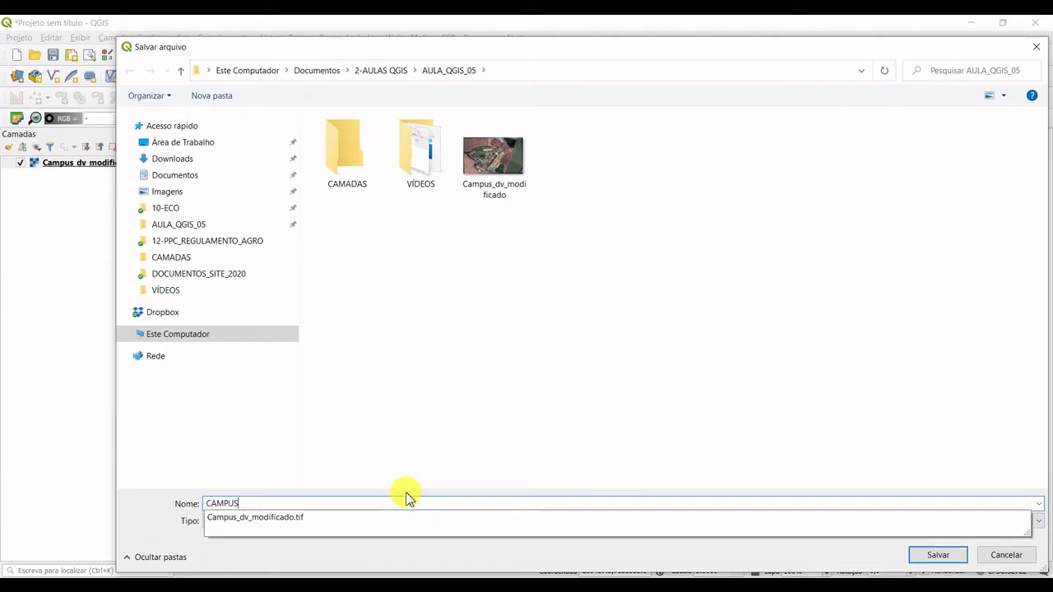
pyautogui.write('_SIRGAS2000')
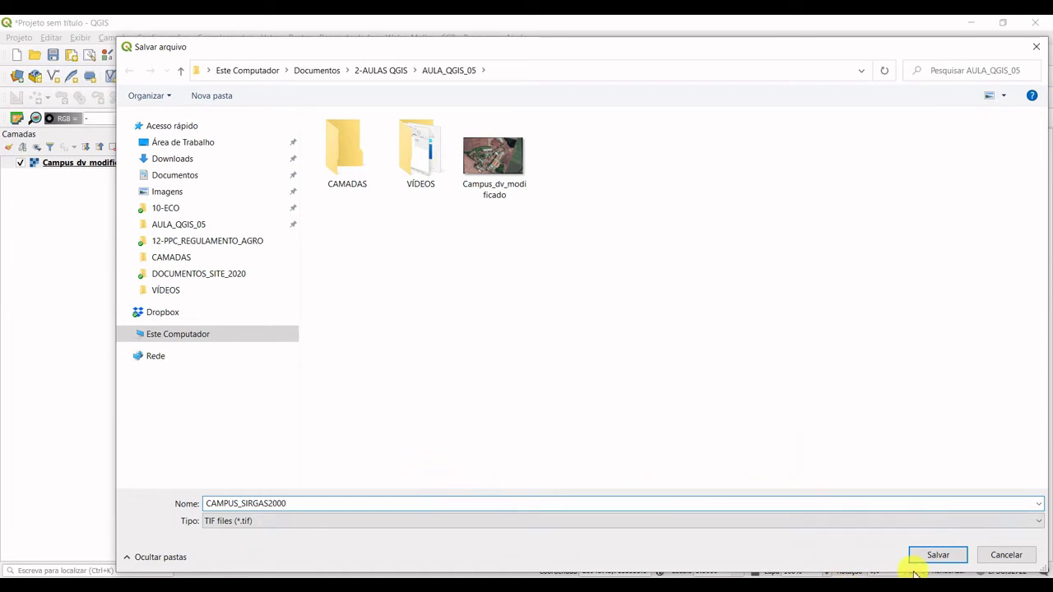
pyautogui.click(935, 557)
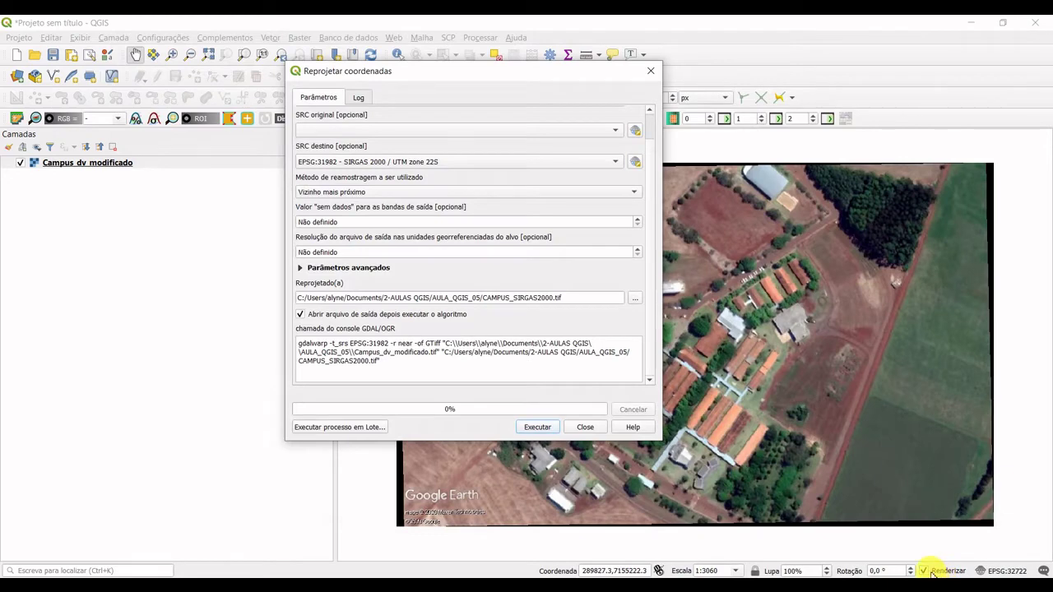
pyautogui.click(538, 427)
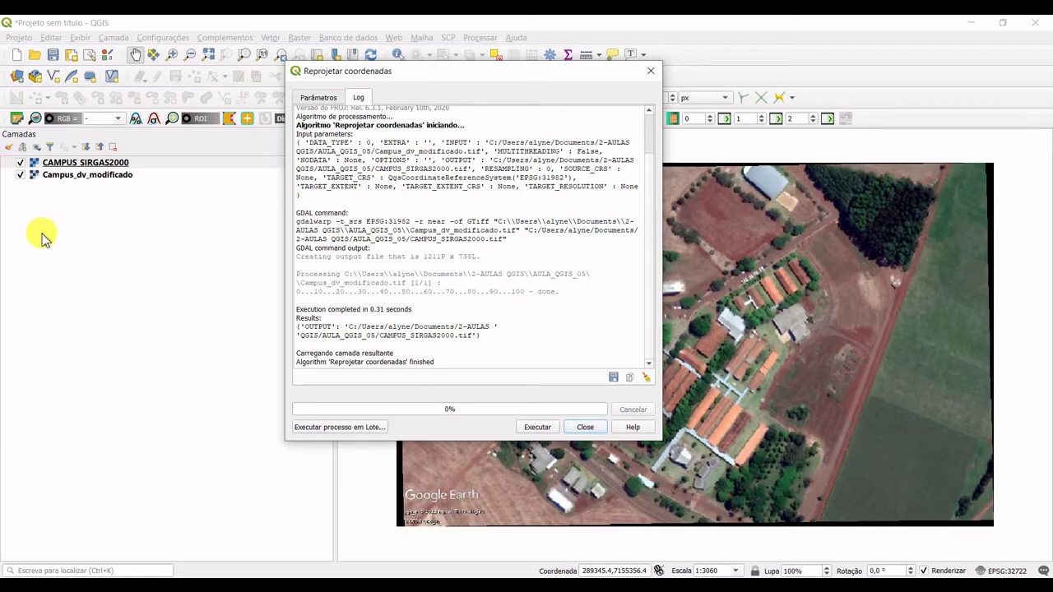
pyautogui.click(651, 71)
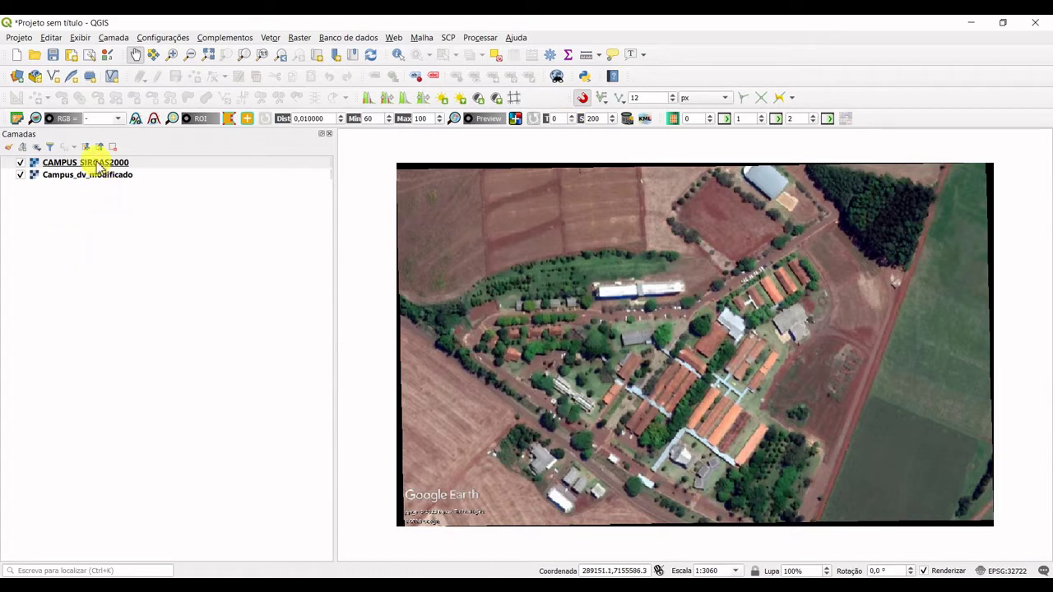
# Start a new empty project, discarding the unsaved changes in the current one
pyautogui.moveTo(99, 167)
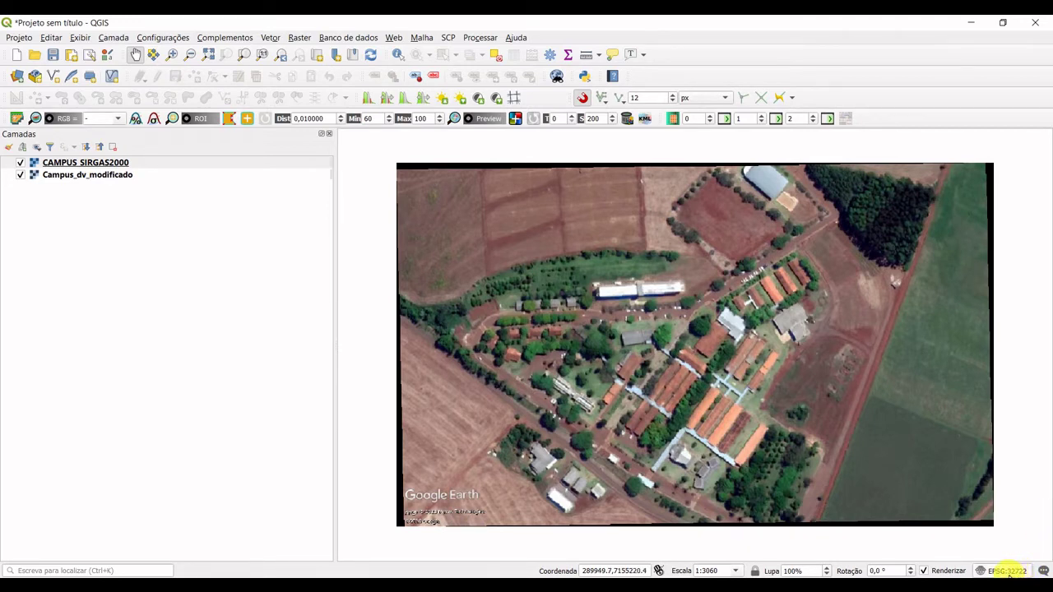
pyautogui.click(17, 56)
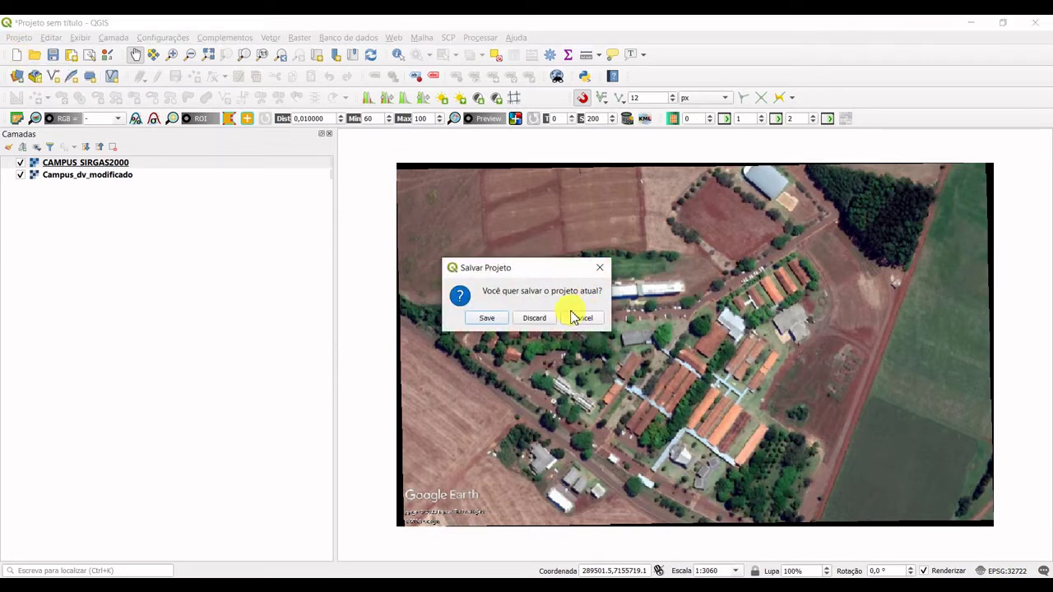
pyautogui.click(539, 318)
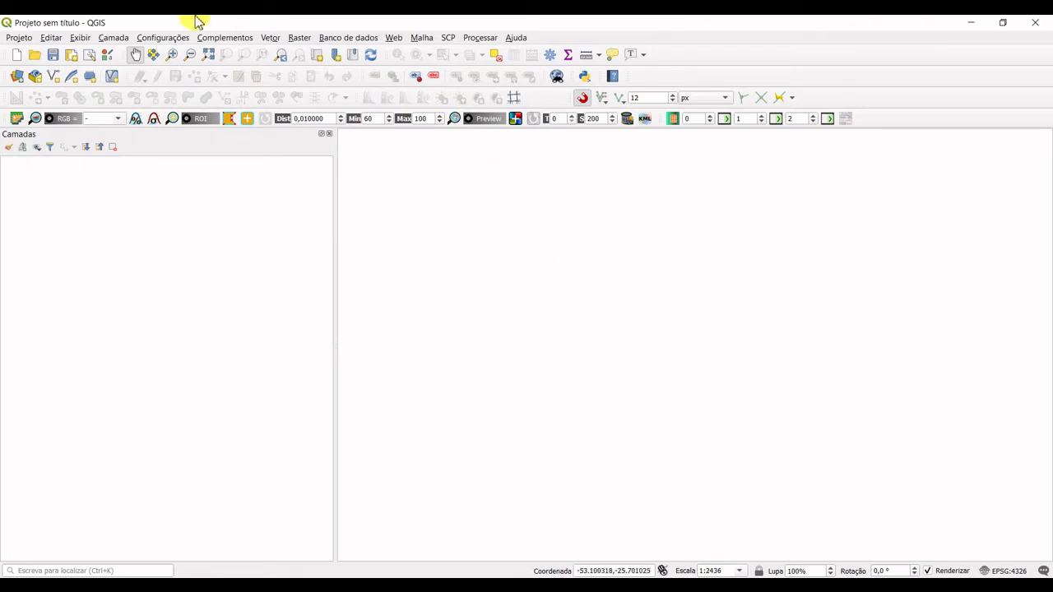
# Add the CAMPUS_SIRGAS2000 raster from the AULA_QGIS_05 folder to the project as a layer
pyautogui.click(116, 39)
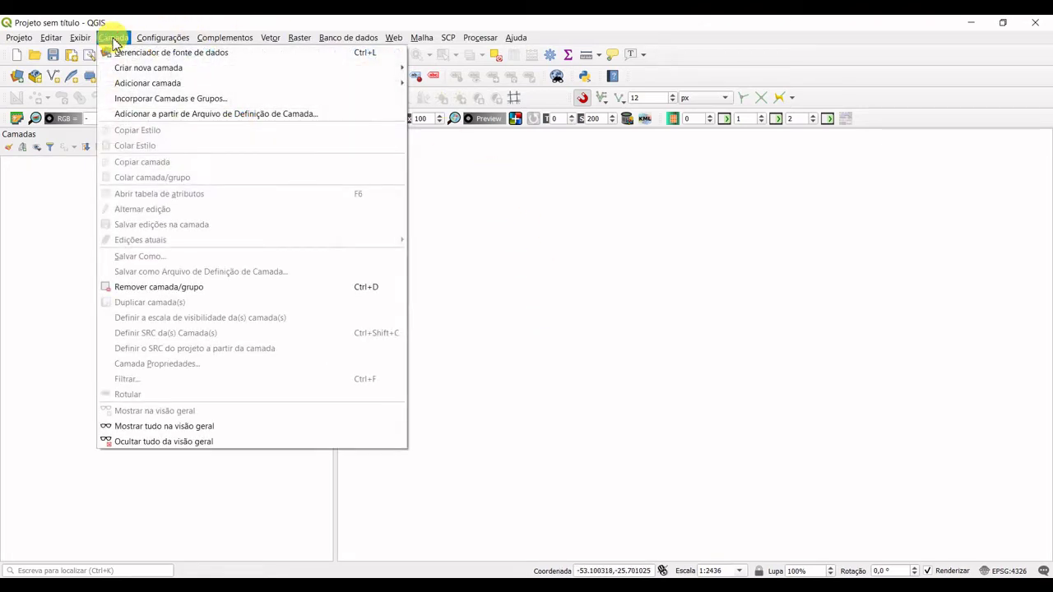
pyautogui.moveTo(195, 85)
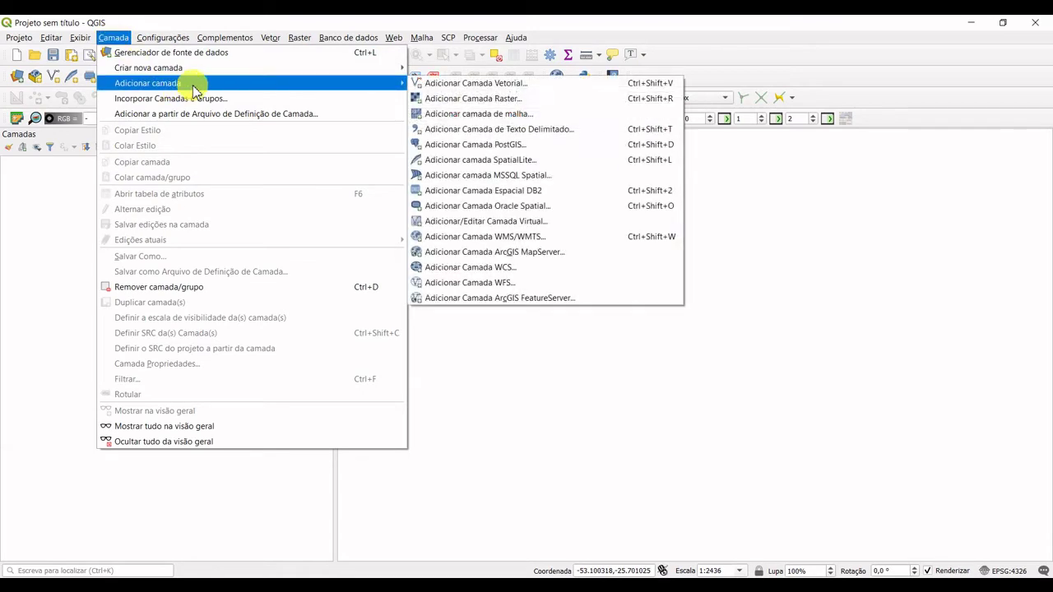
pyautogui.click(580, 98)
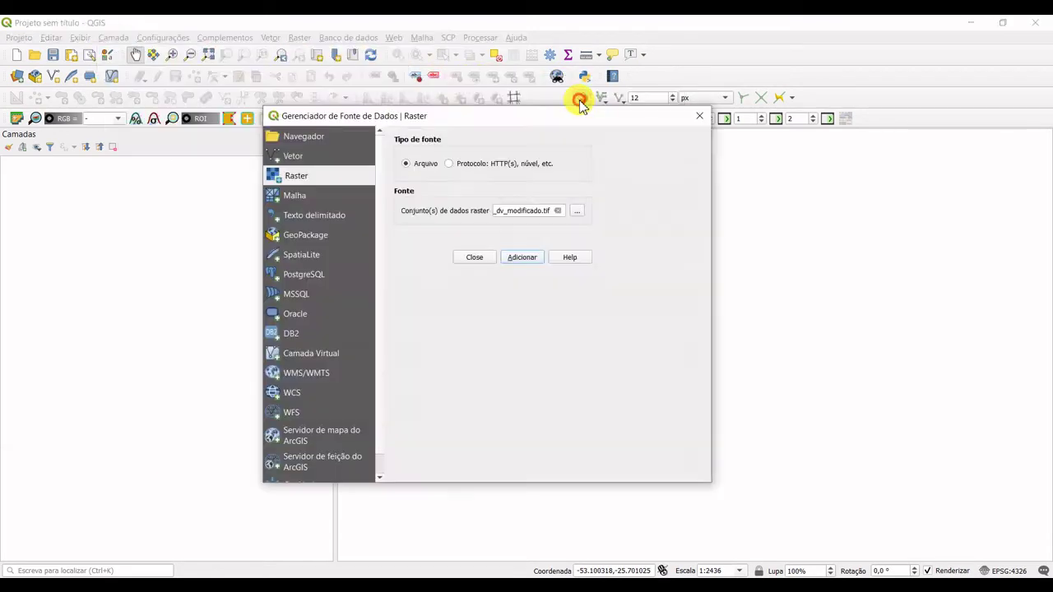
pyautogui.click(579, 212)
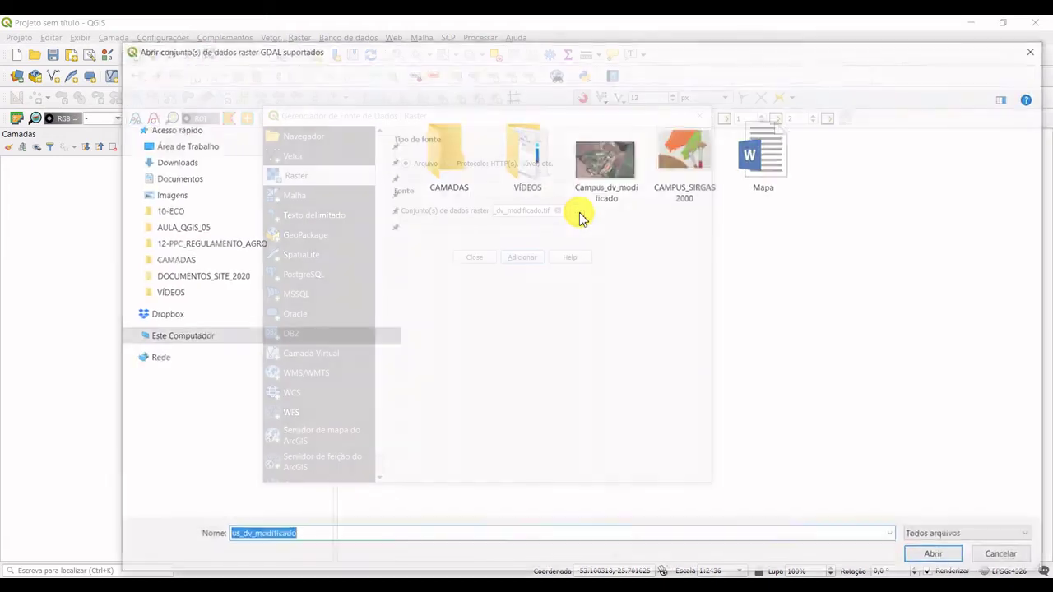
pyautogui.click(682, 157)
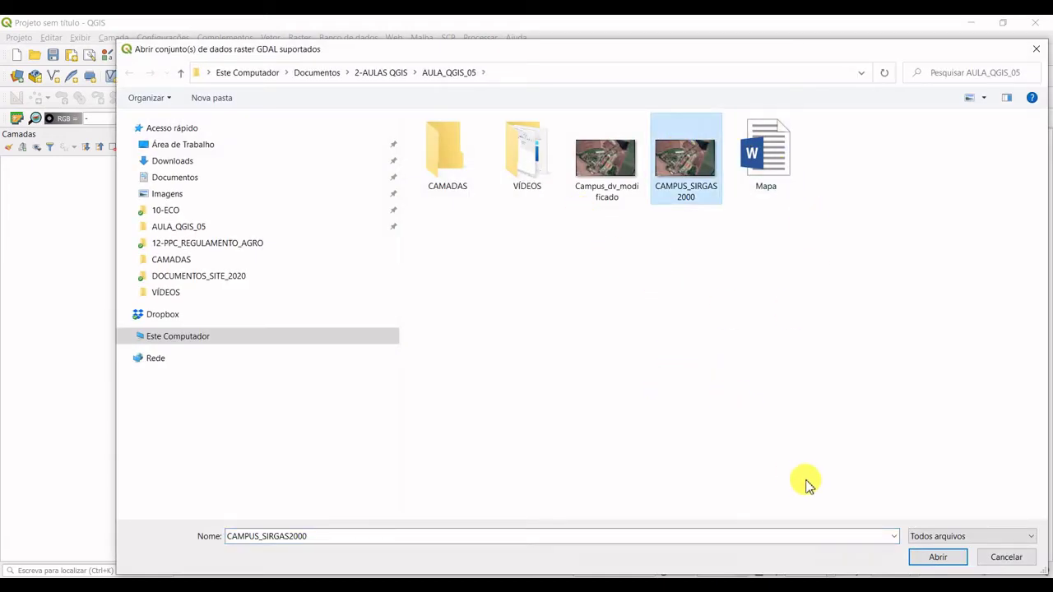
pyautogui.click(938, 558)
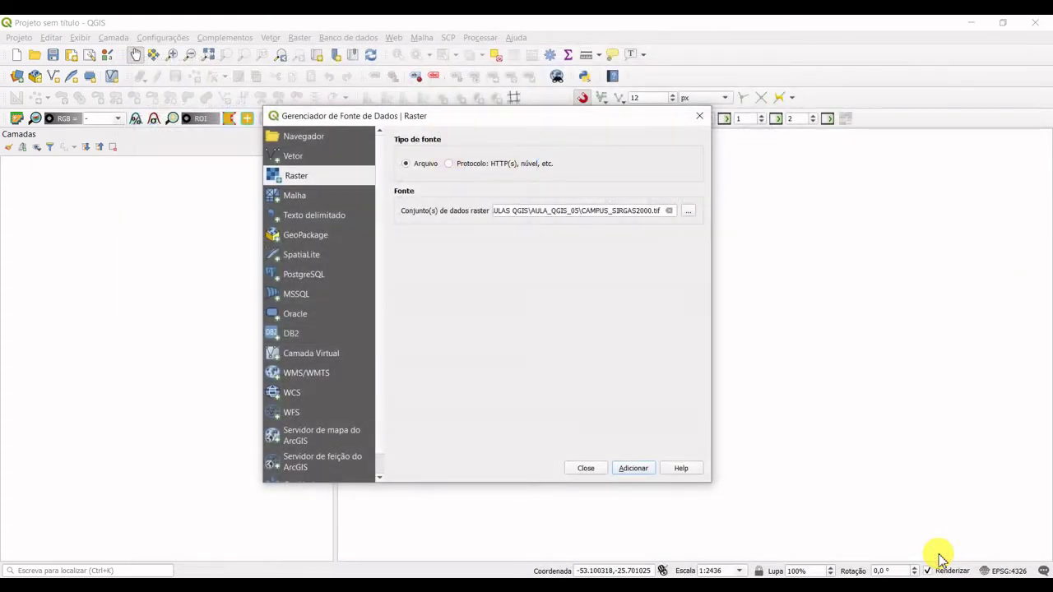
pyautogui.click(622, 469)
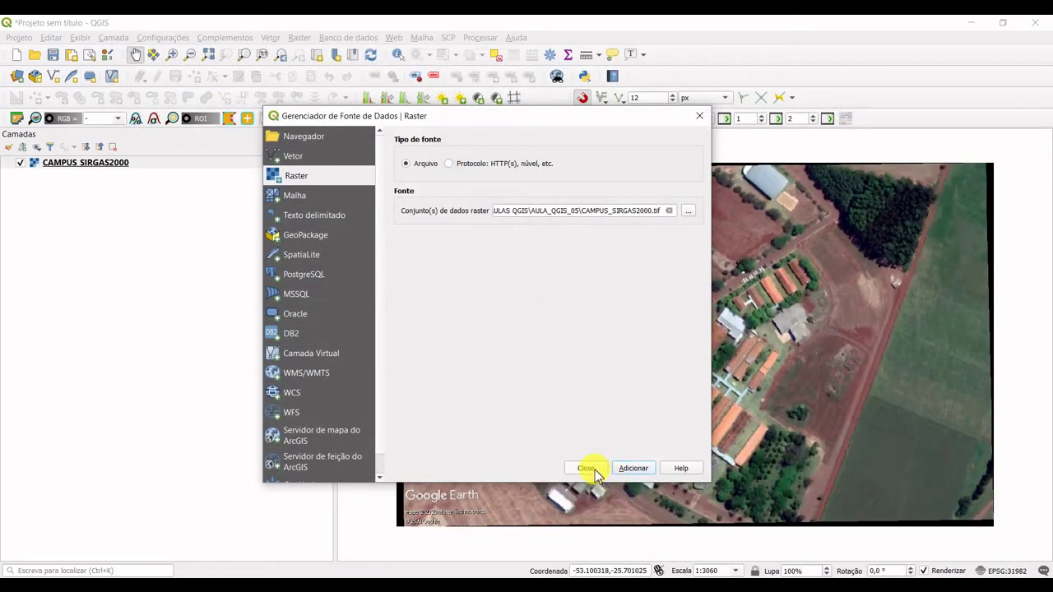
pyautogui.click(589, 467)
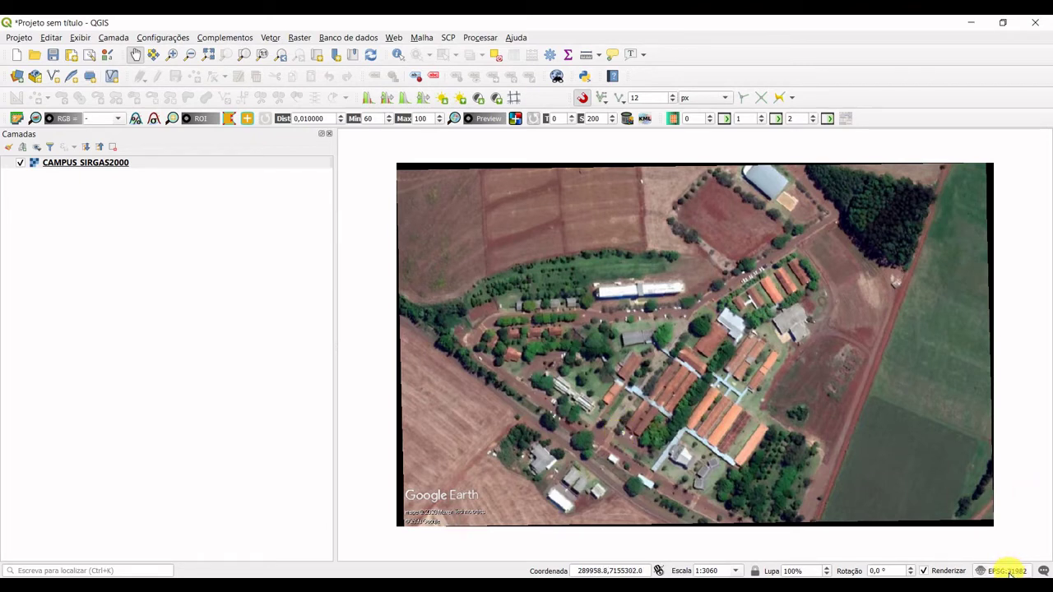
# Save the project as MAPA_USO_E_OCUPAÇÃO_CAMPUS in the AULA_QGIS_05 folder
pyautogui.click(17, 38)
pyautogui.click(74, 163)
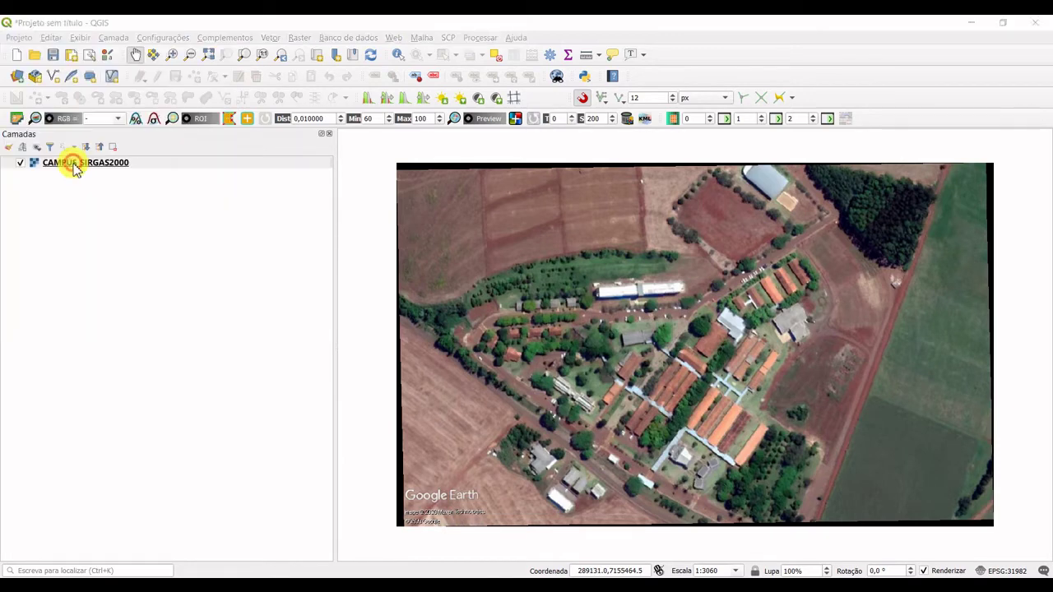
pyautogui.click(74, 219)
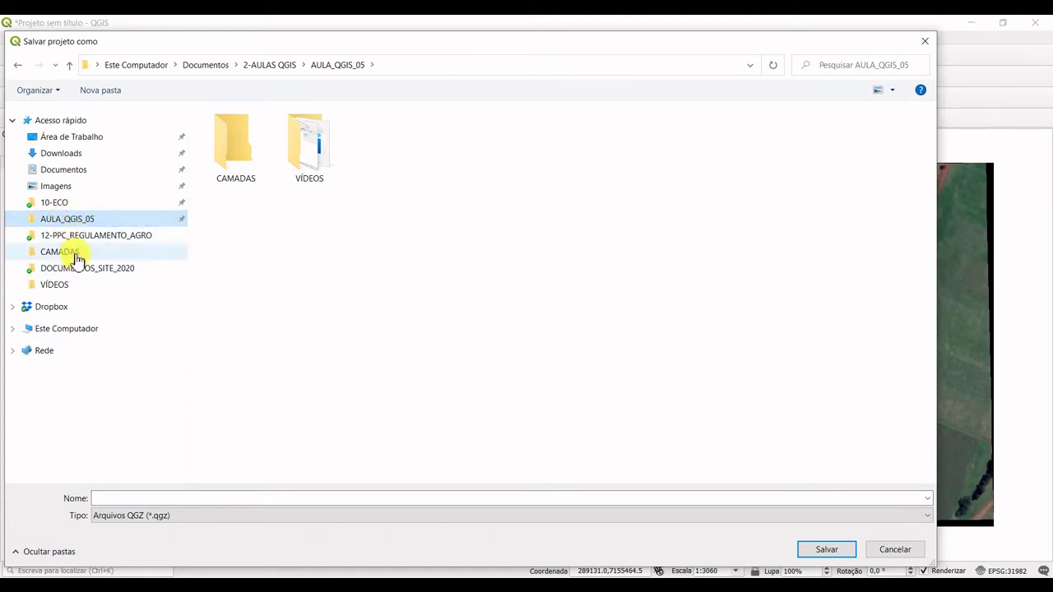
pyautogui.click(174, 499)
pyautogui.click(175, 499)
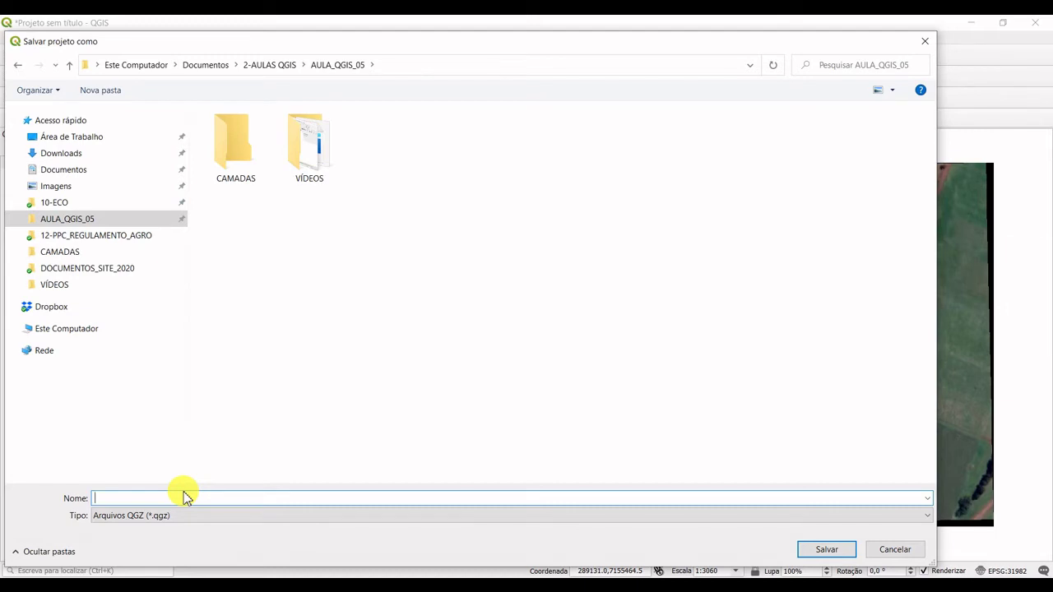
pyautogui.write('m')
pyautogui.press('BackSpace')
pyautogui.write('MA')
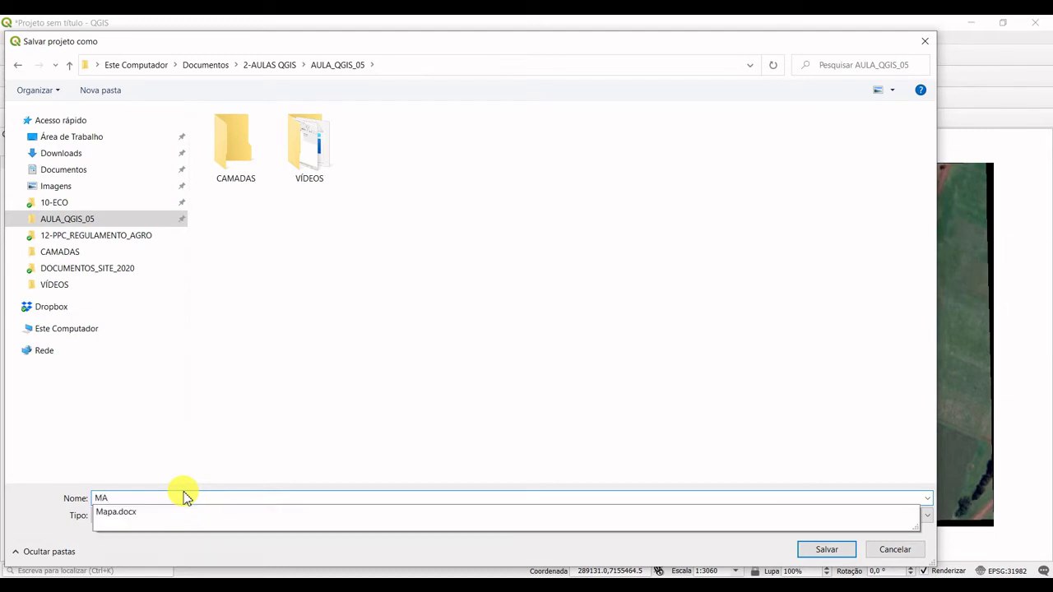
pyautogui.write('PA_USO_E_OCUPAÇÃO_CAMPUS')
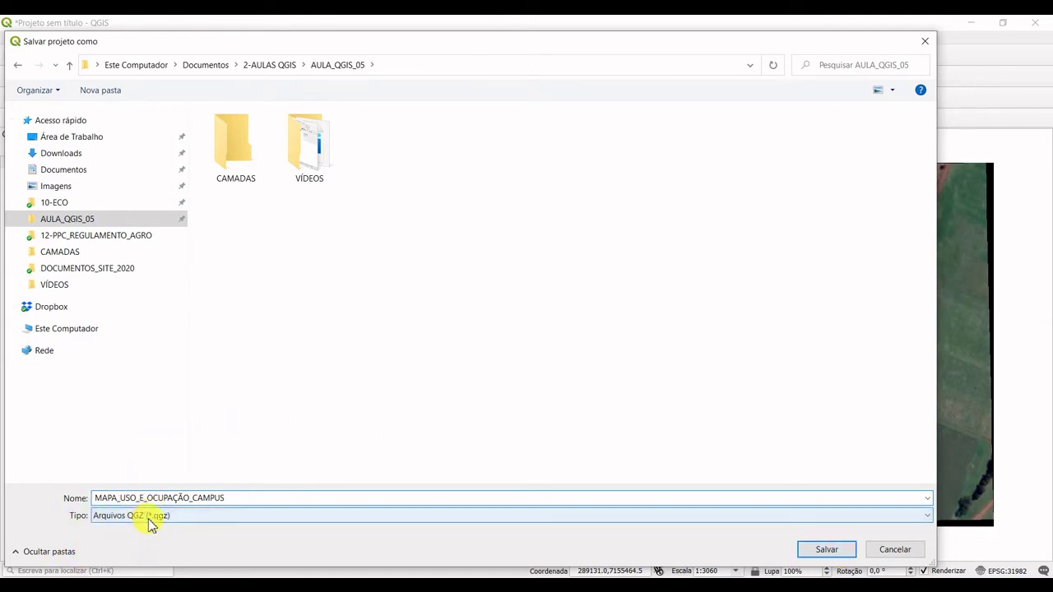
pyautogui.click(819, 551)
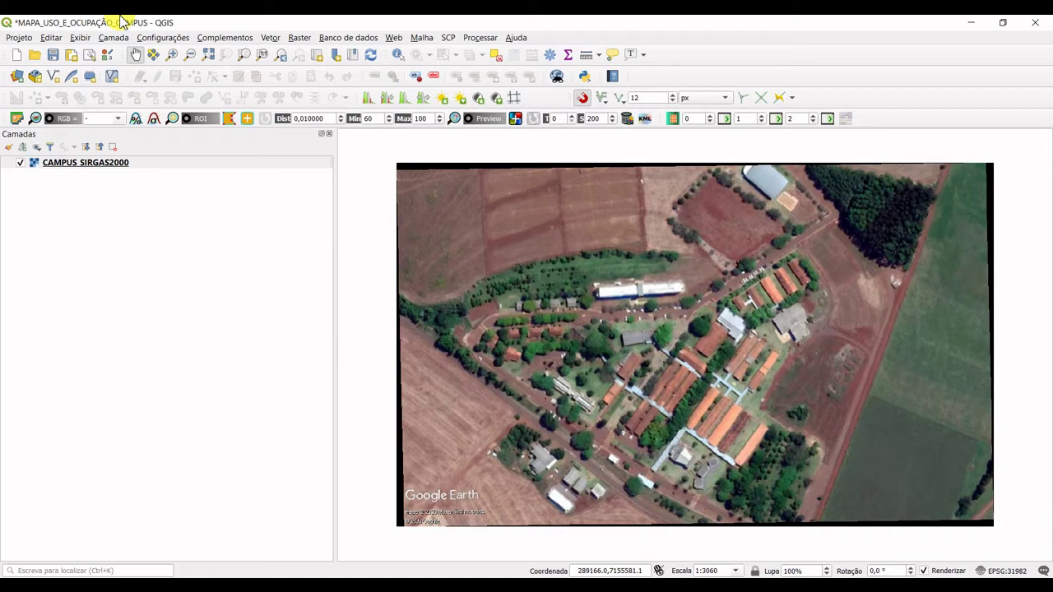
# Start a new shapefile layer and set its file to SOLO EXPOSTO in the CAMADAS folder inside AULA_QGIS_05
pyautogui.moveTo(822, 366); pyautogui.dragTo(779, 340)
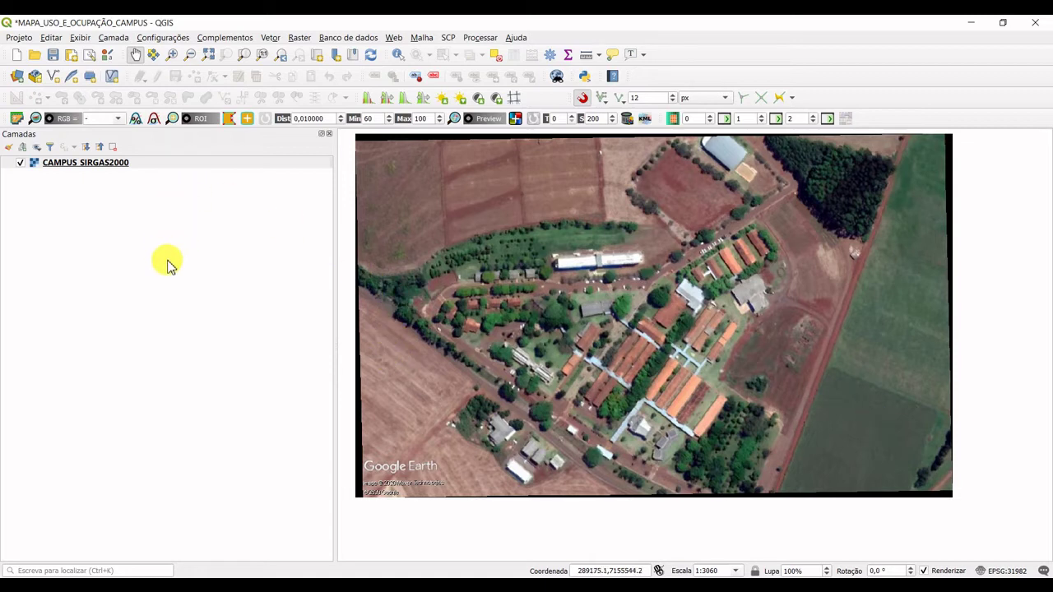
pyautogui.click(114, 38)
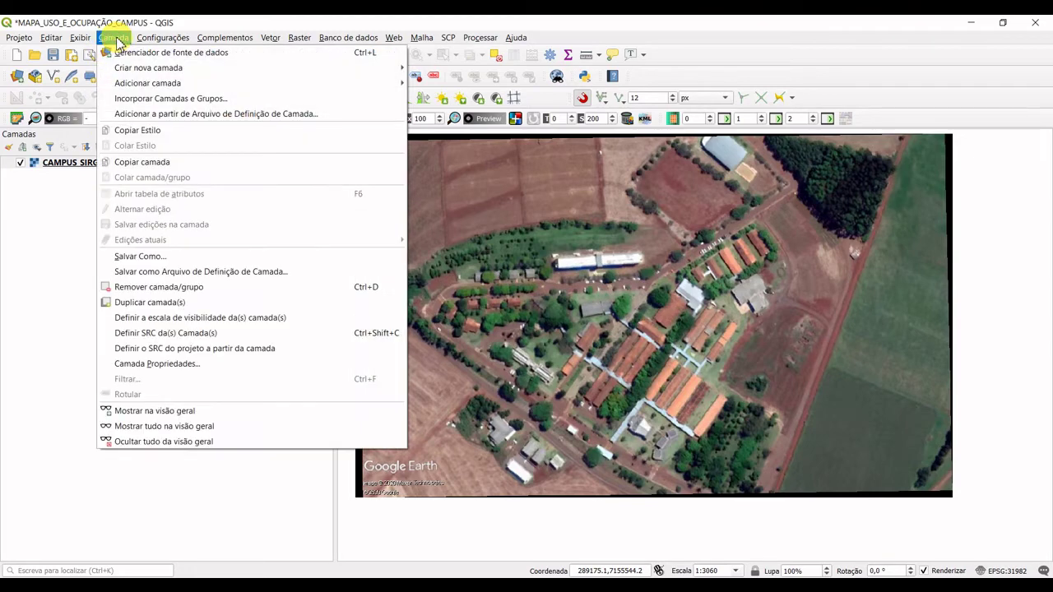
pyautogui.moveTo(124, 68)
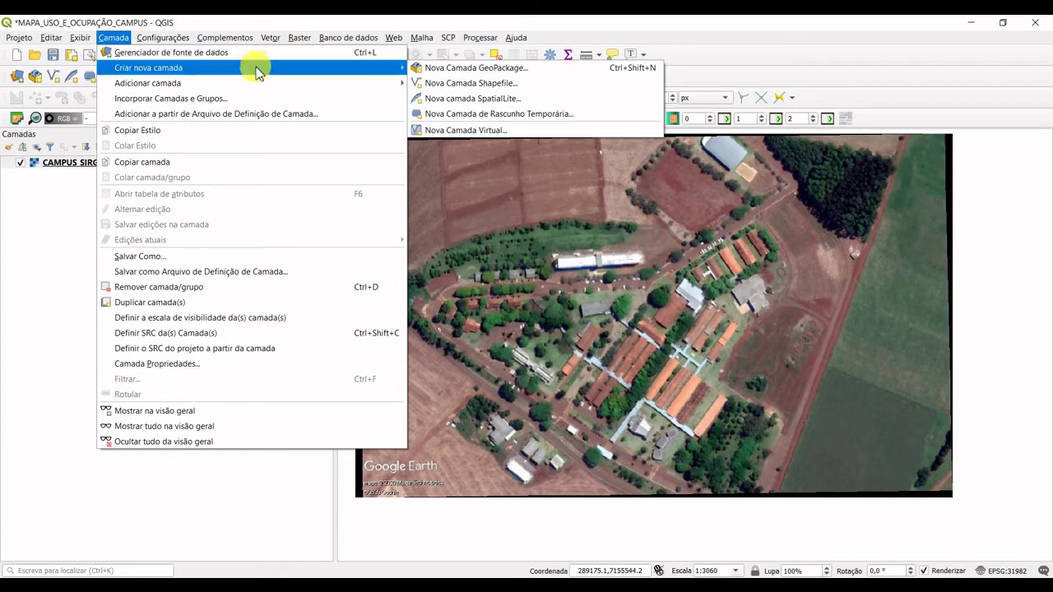
pyautogui.click(552, 85)
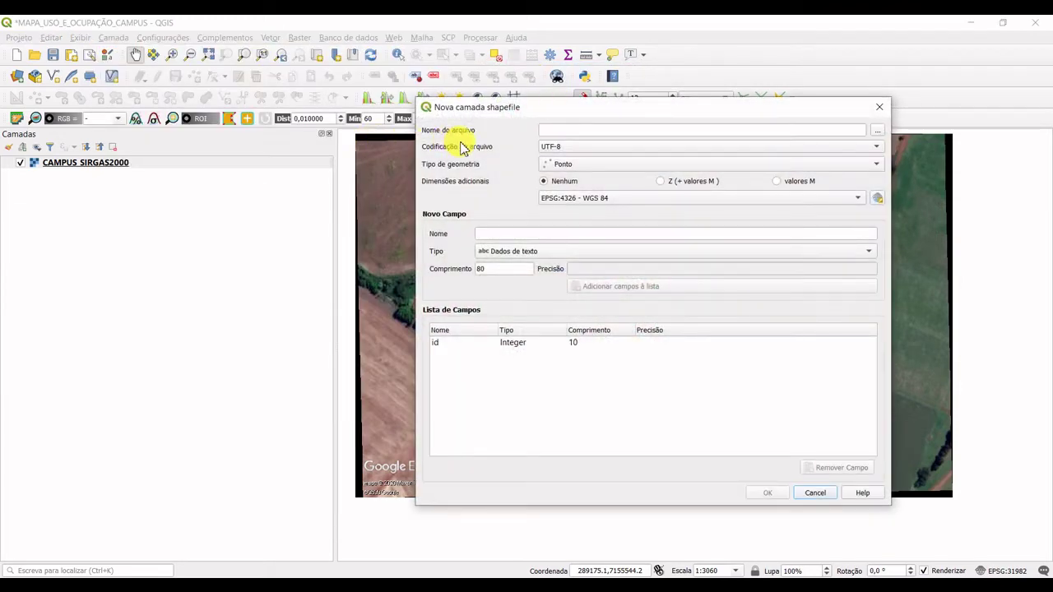
pyautogui.click(882, 132)
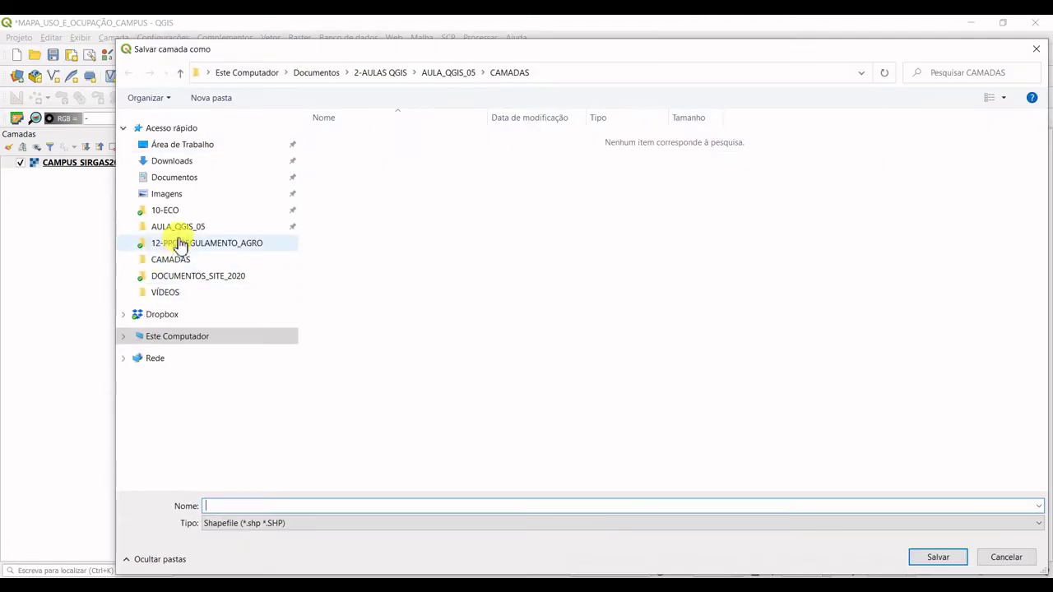
pyautogui.click(183, 227)
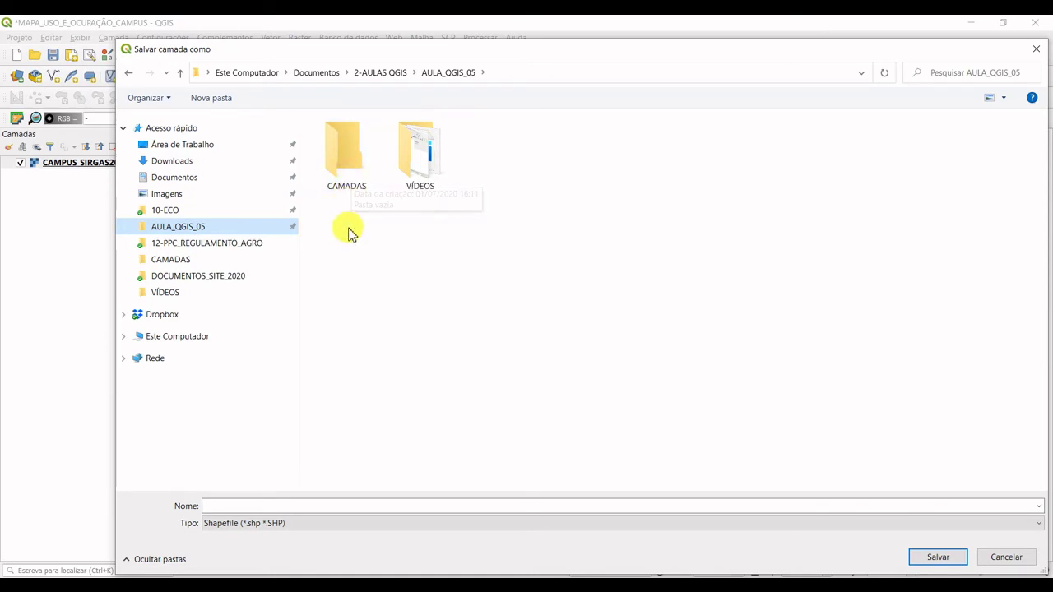
pyautogui.doubleClick(349, 161)
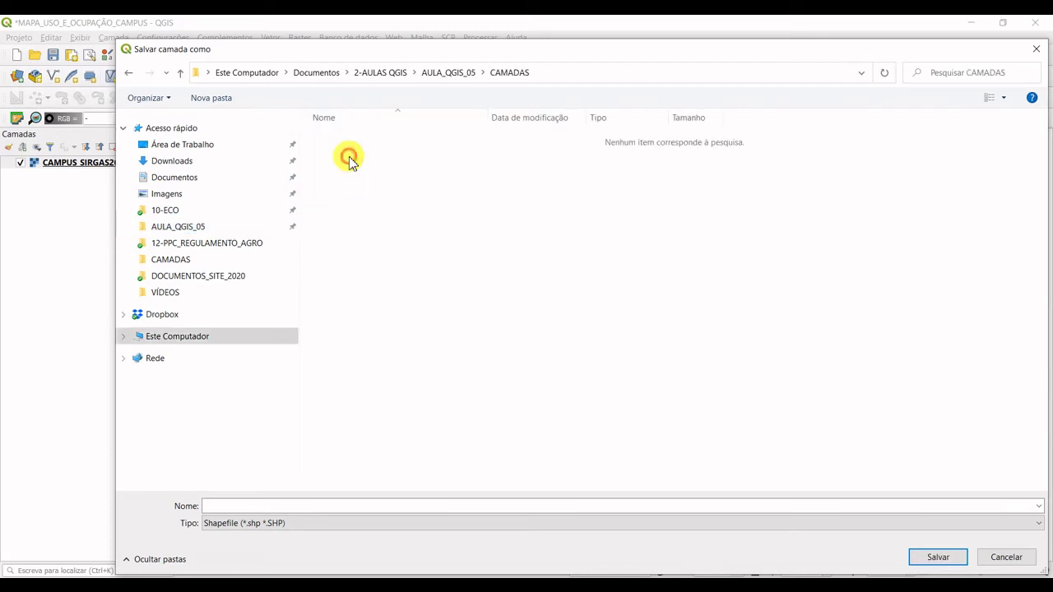
pyautogui.click(311, 507)
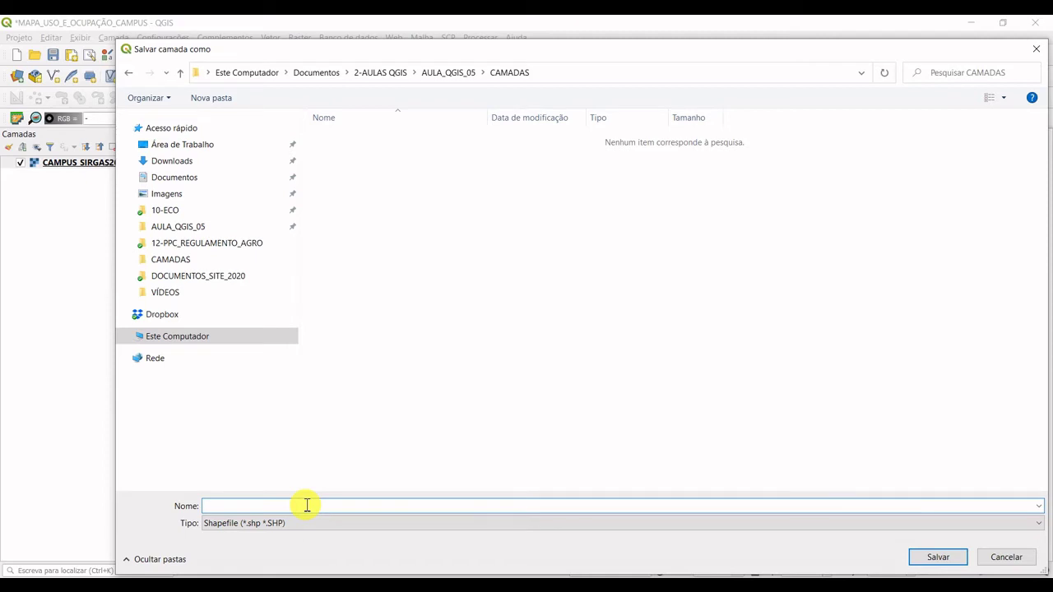
pyautogui.write('OLO')
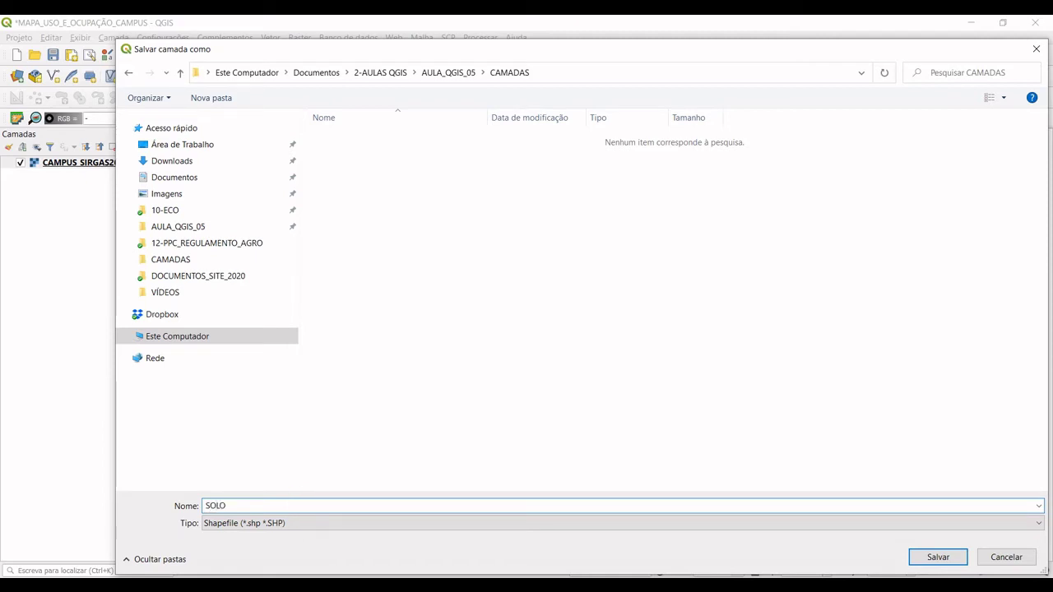
pyautogui.write(' EXPOSTO')
pyautogui.click(938, 559)
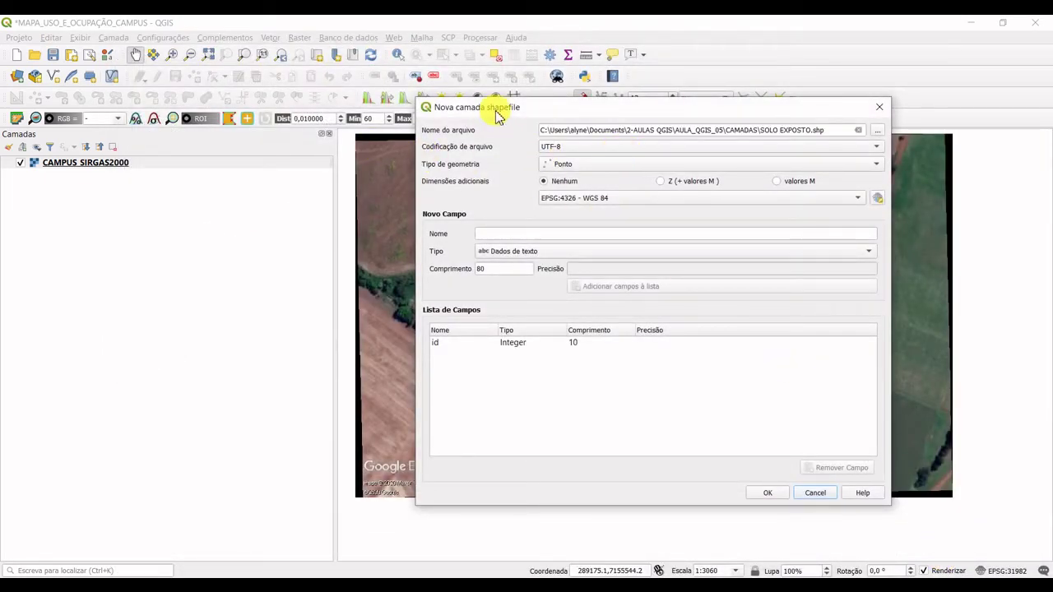
# Set the new shapefile's geometry type to Polígono and its CRS to EPSG:31982 - SIRGAS 2000 / UTM zone 22S, and create the layer
pyautogui.moveTo(502, 106); pyautogui.dragTo(165, 79)
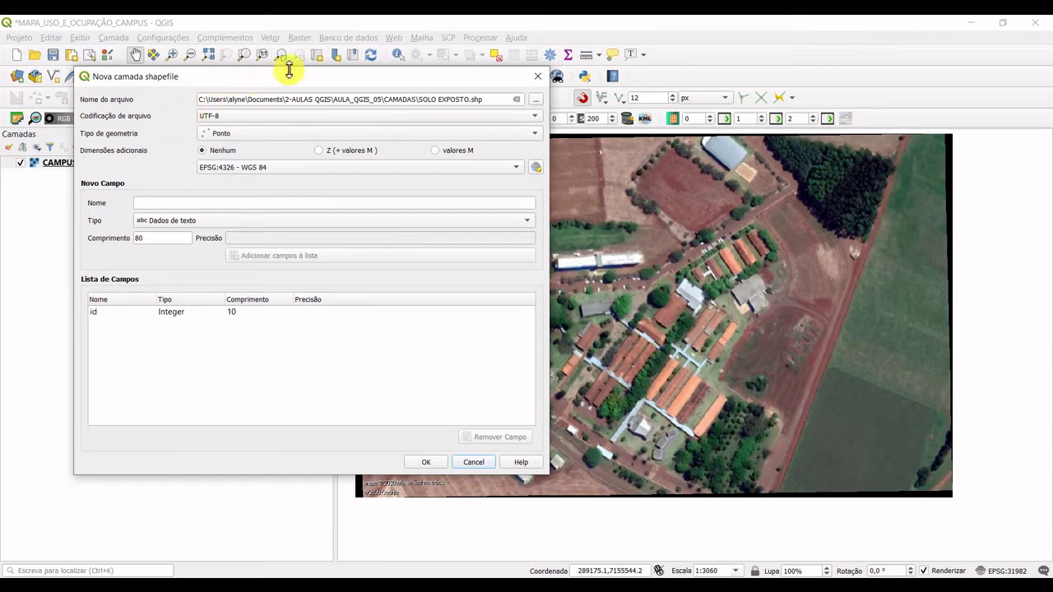
pyautogui.moveTo(327, 80); pyautogui.dragTo(198, 94)
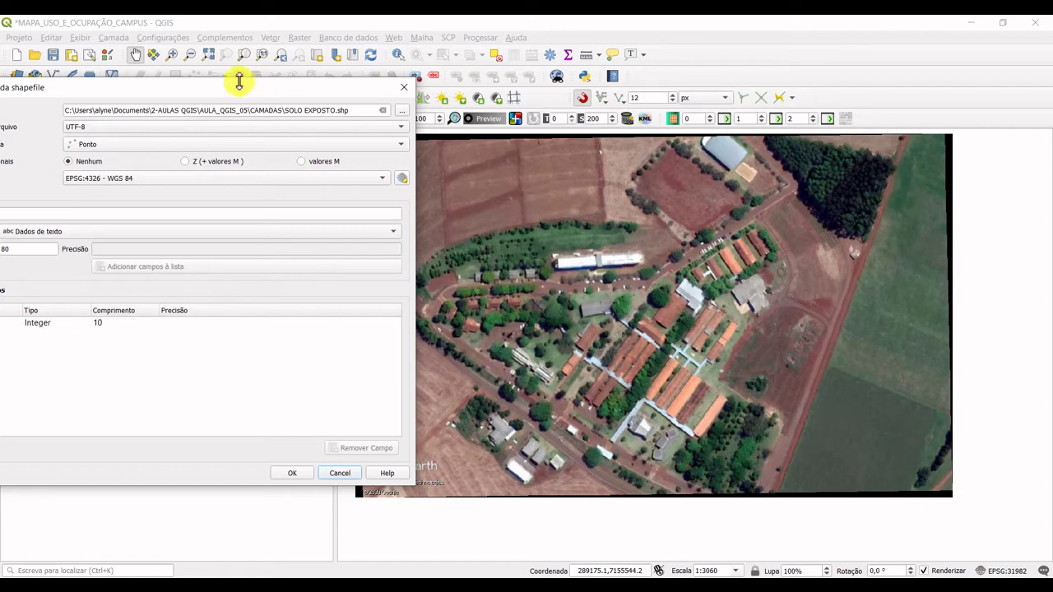
pyautogui.moveTo(233, 87); pyautogui.dragTo(553, 74)
pyautogui.click(440, 123)
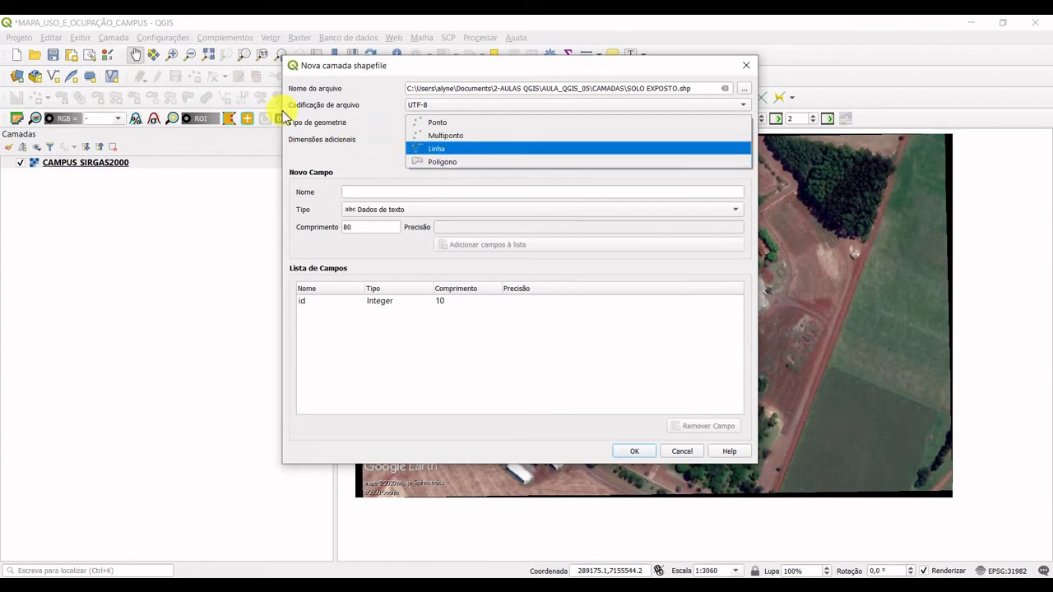
pyautogui.click(463, 163)
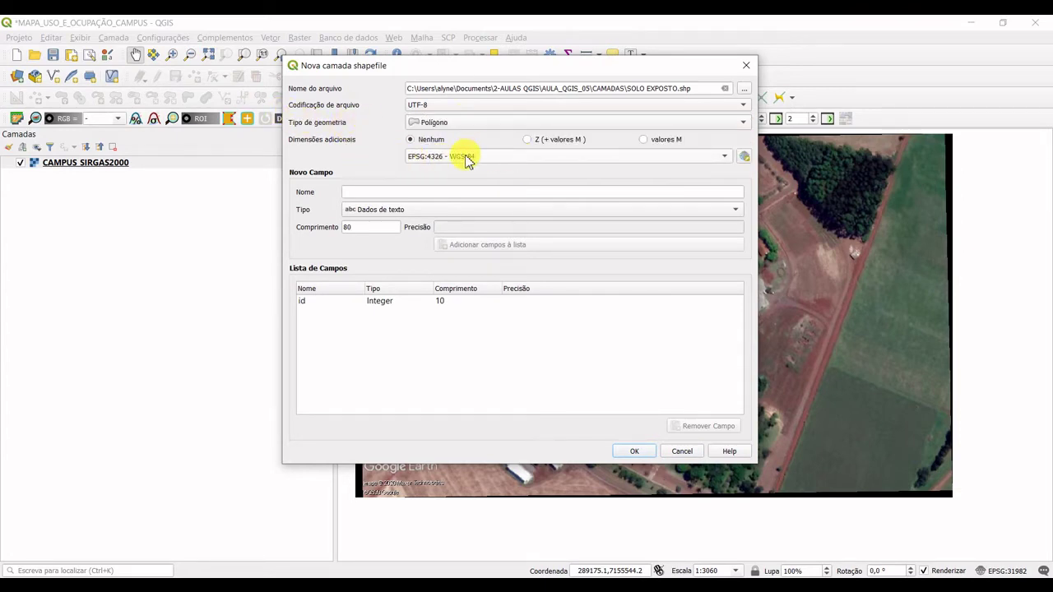
pyautogui.click(535, 158)
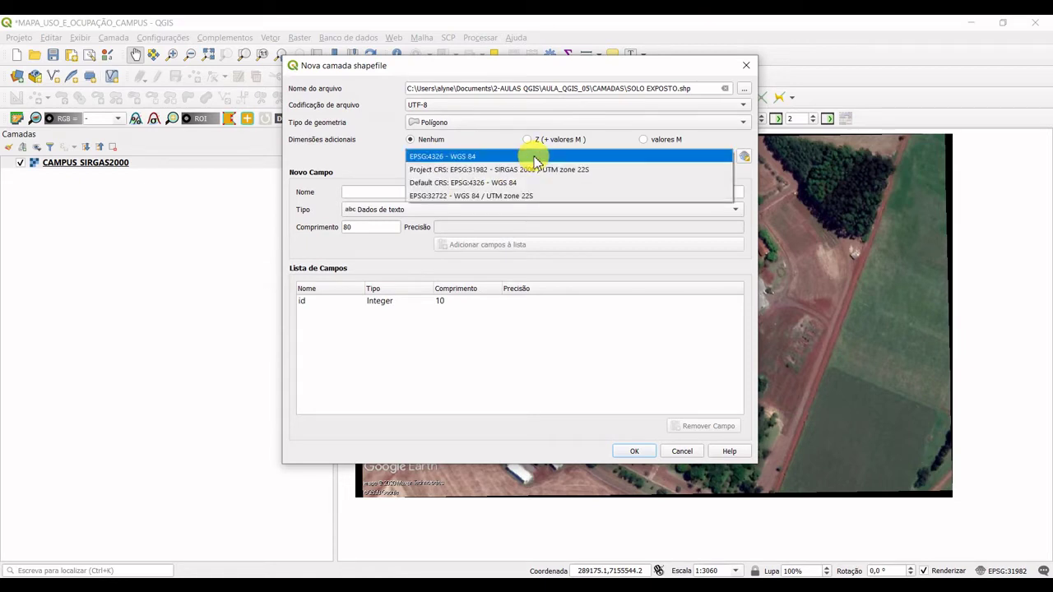
pyautogui.click(553, 171)
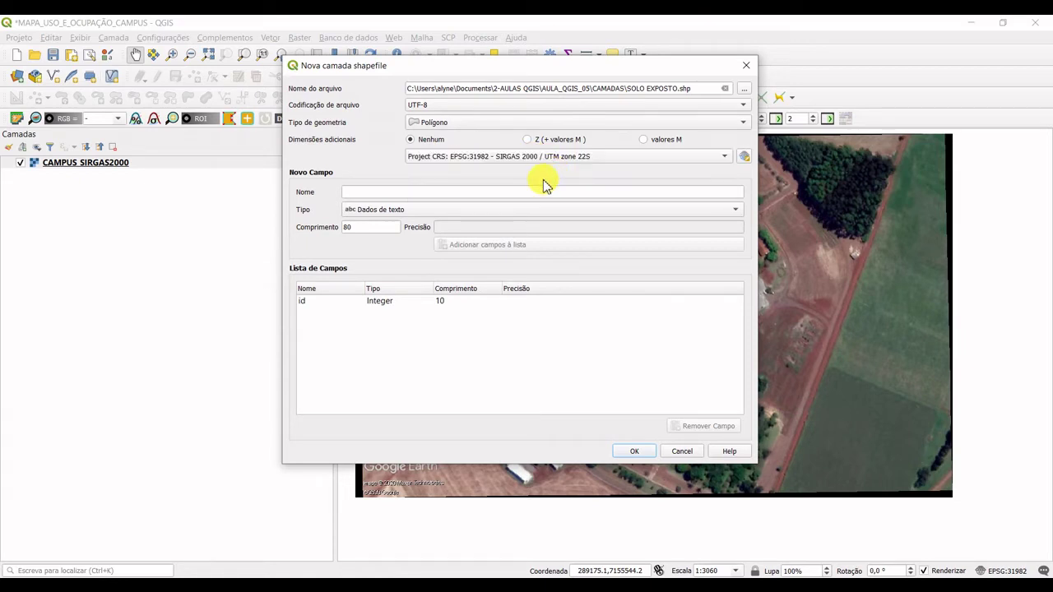
pyautogui.click(634, 451)
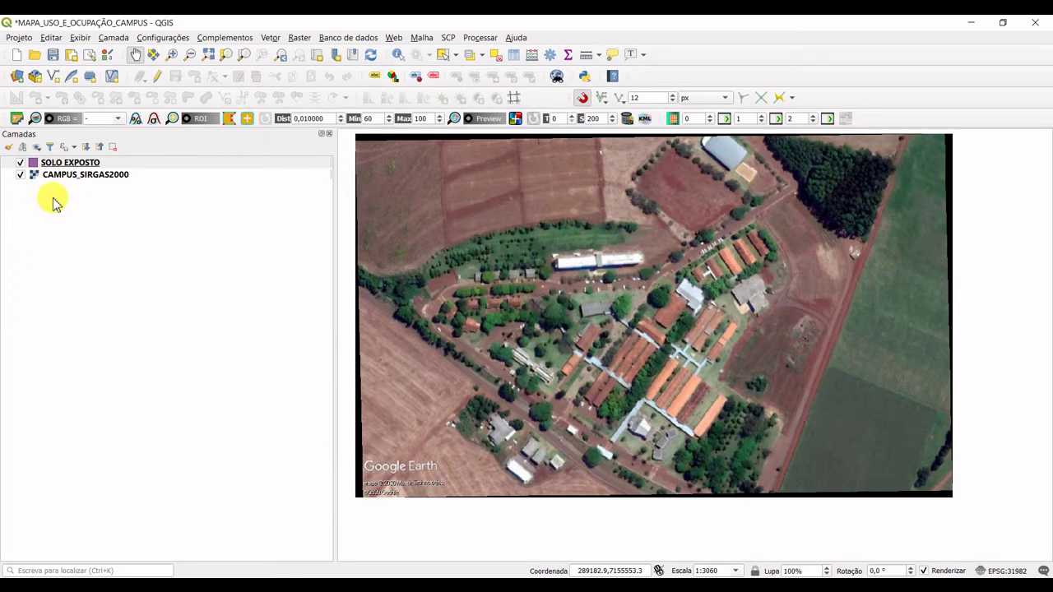
# Start a new shapefile layer and set its file to Gramado in the CAMADAS folder
pyautogui.click(114, 38)
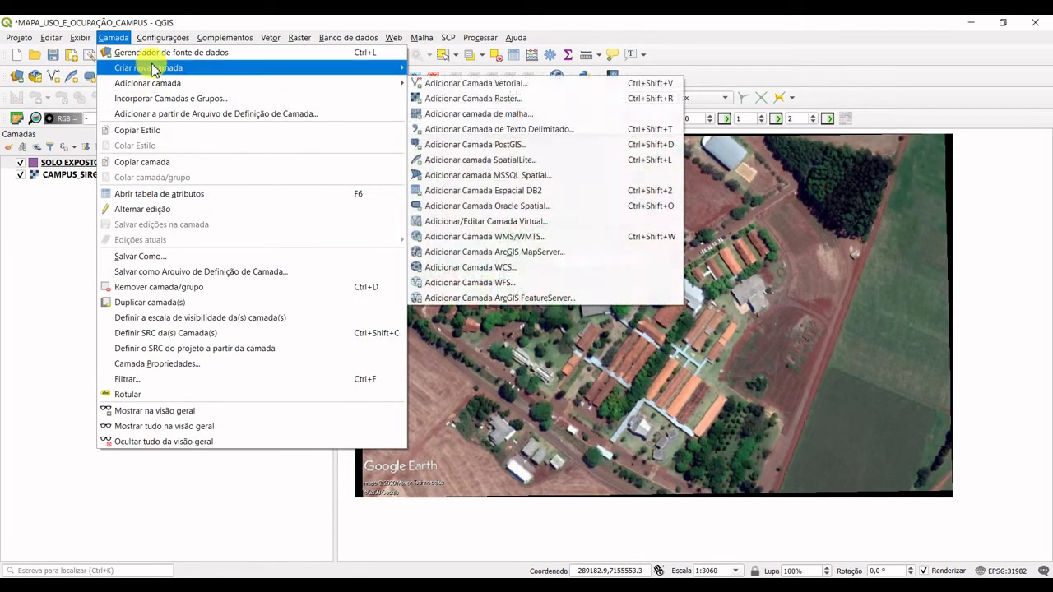
pyautogui.moveTo(266, 67)
pyautogui.click(525, 82)
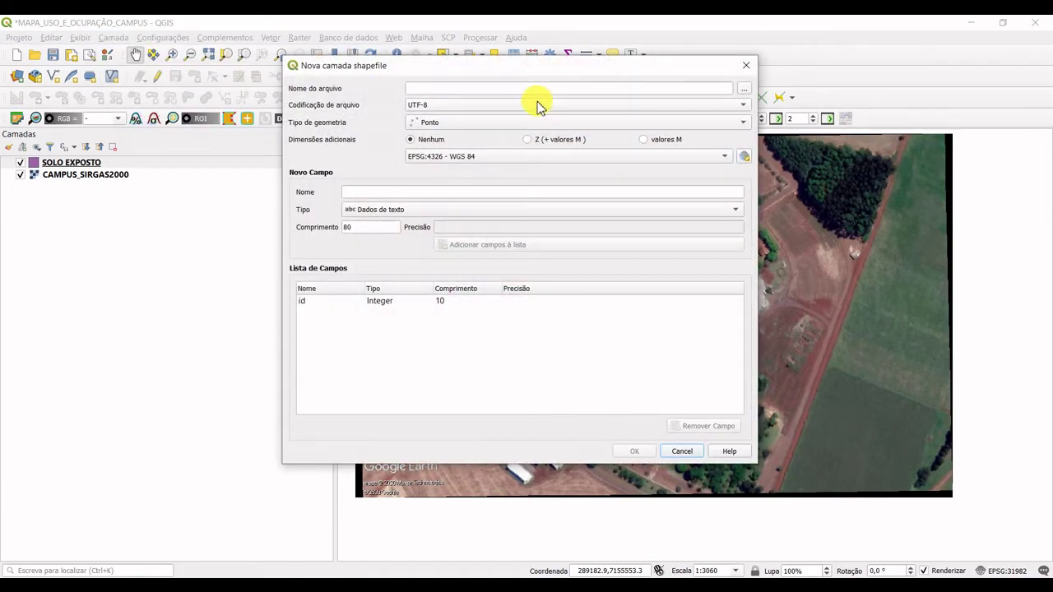
pyautogui.click(746, 91)
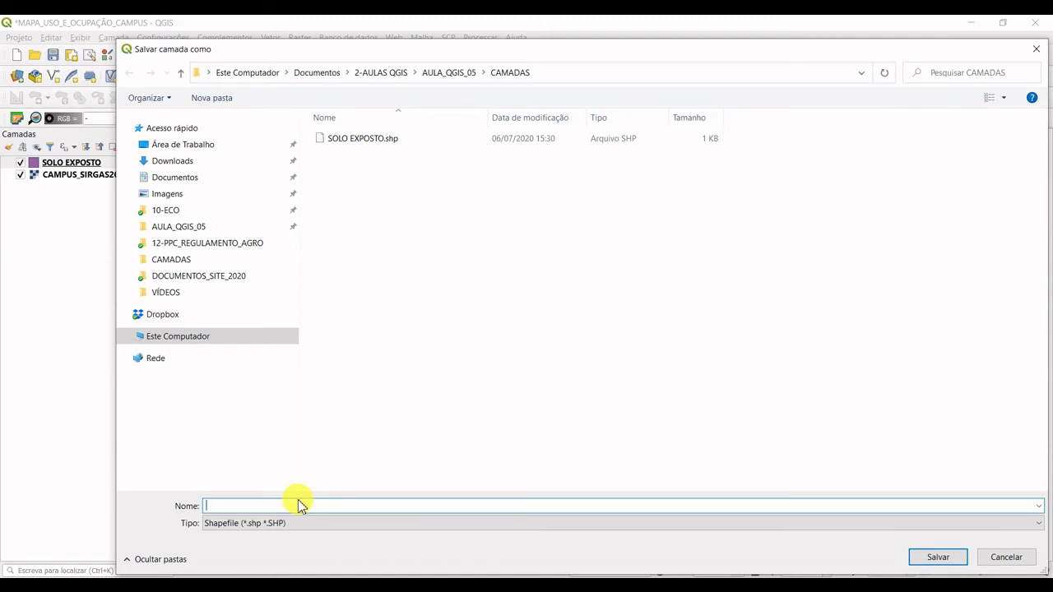
pyautogui.write('Gramado')
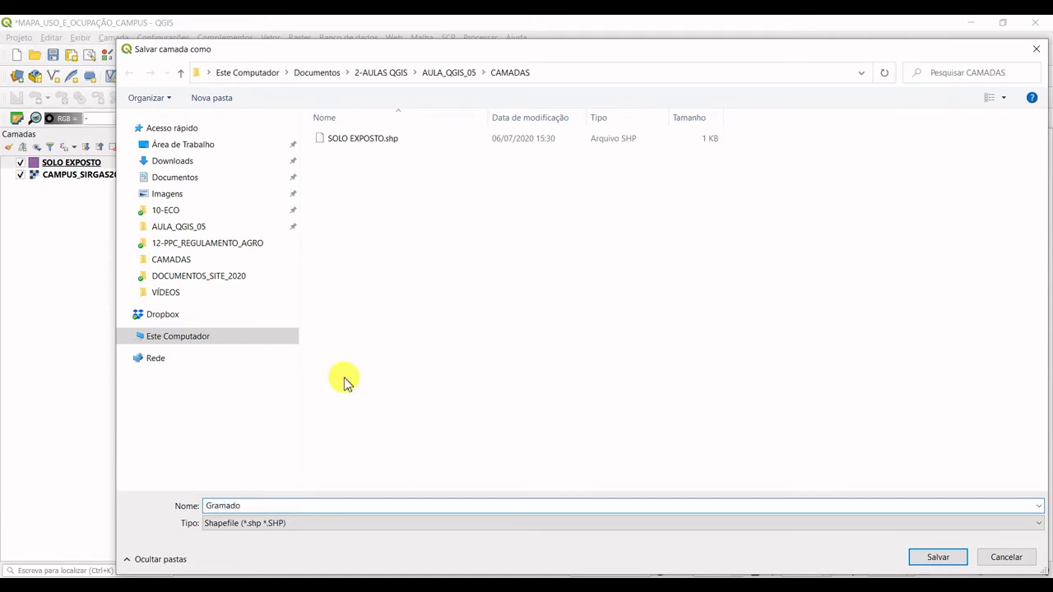
pyautogui.click(935, 557)
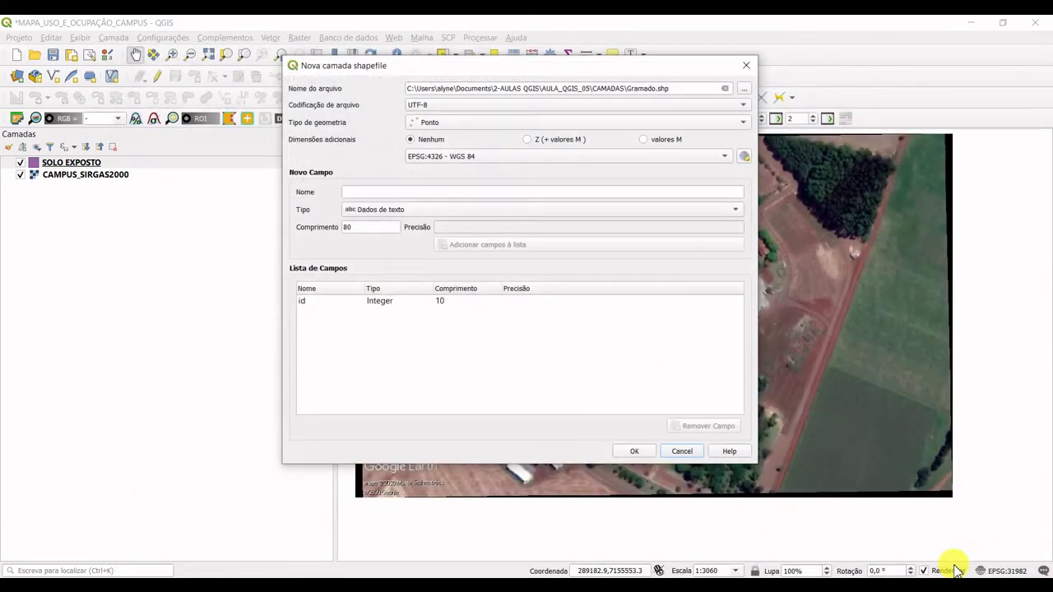
# Create the Gramado layer with Polígono geometry and the project CRS EPSG:31982 - SIRGAS 2000 / UTM zone 22S
pyautogui.click(429, 121)
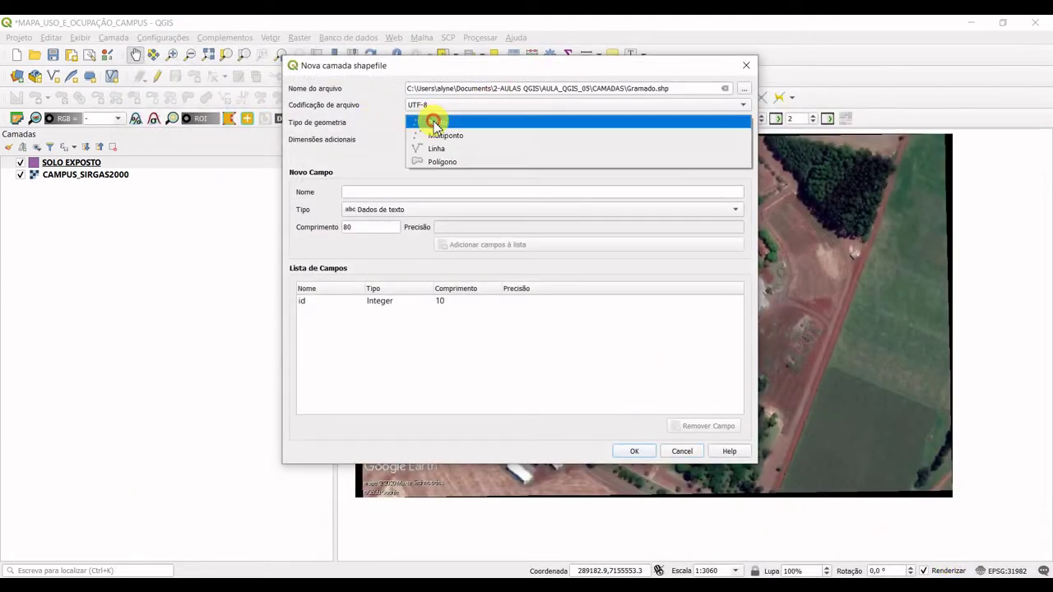
pyautogui.click(443, 164)
pyautogui.click(428, 157)
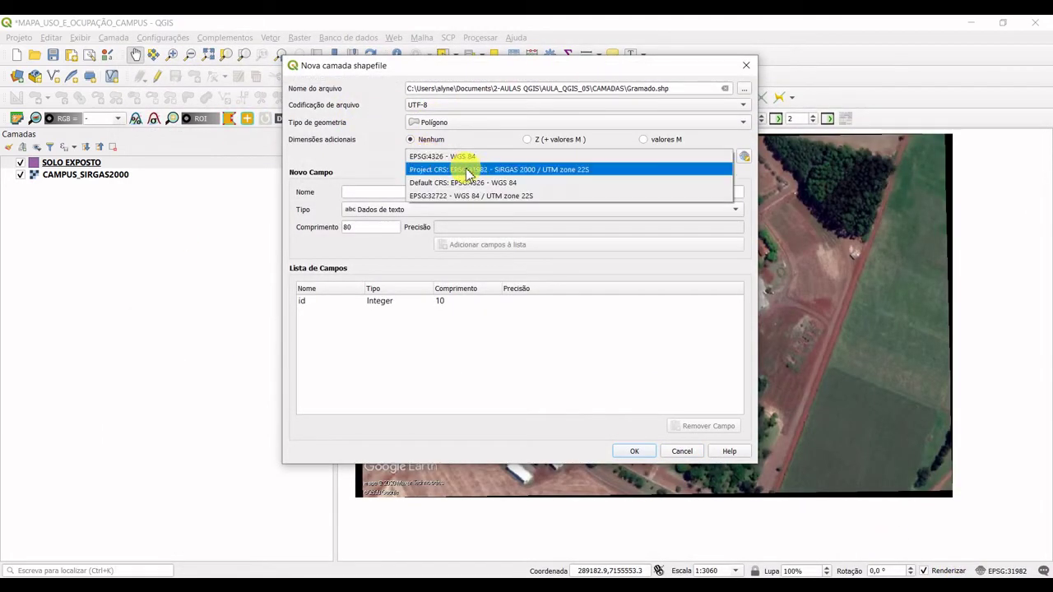
pyautogui.click(554, 171)
pyautogui.click(646, 452)
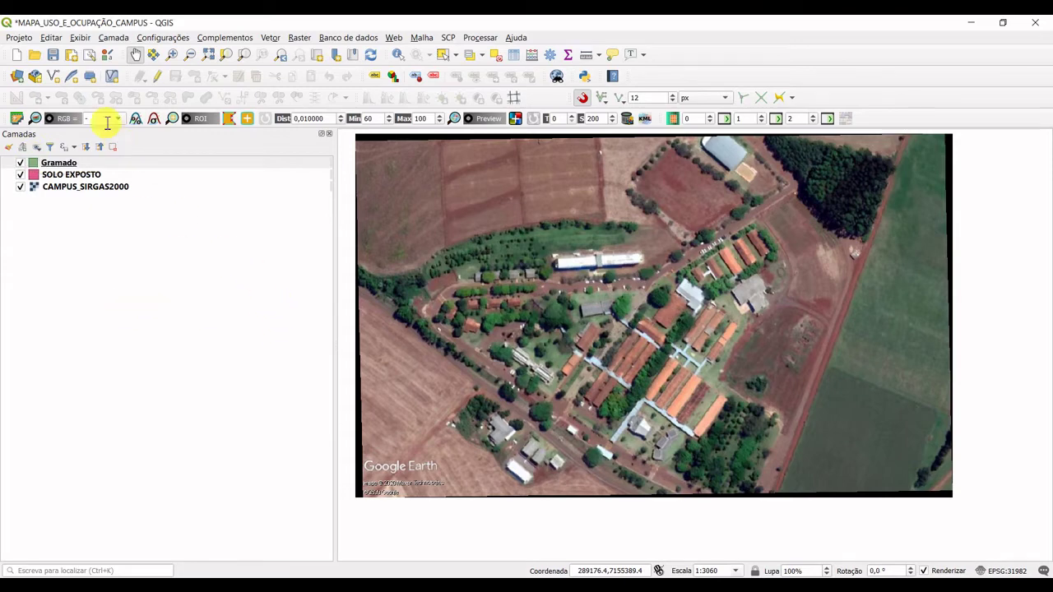
# Start another new shapefile layer and set its file to ÁRVORE in the CAMADAS folder
pyautogui.click(118, 39)
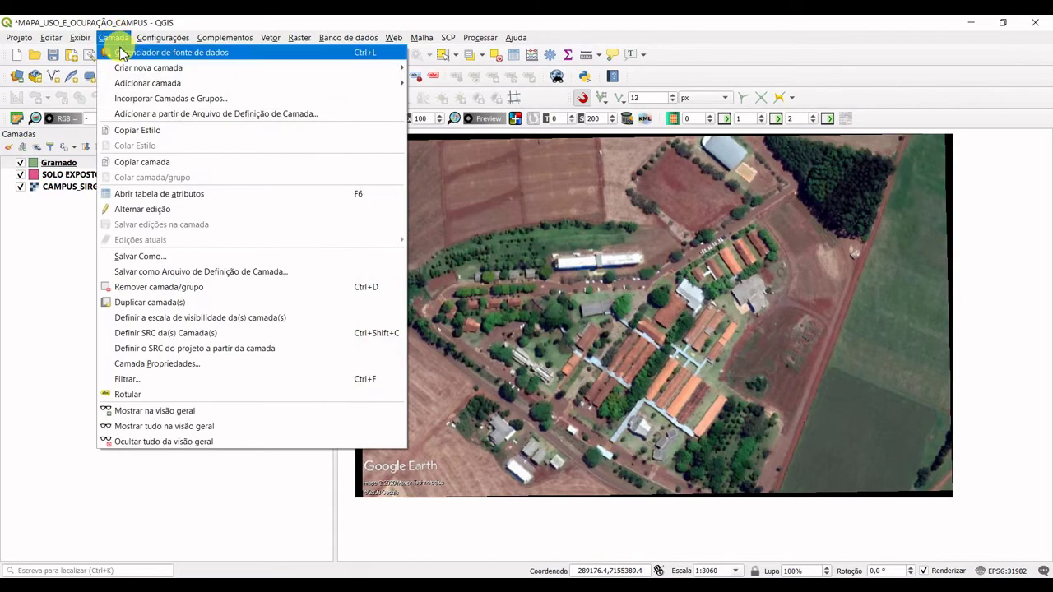
pyautogui.moveTo(118, 84)
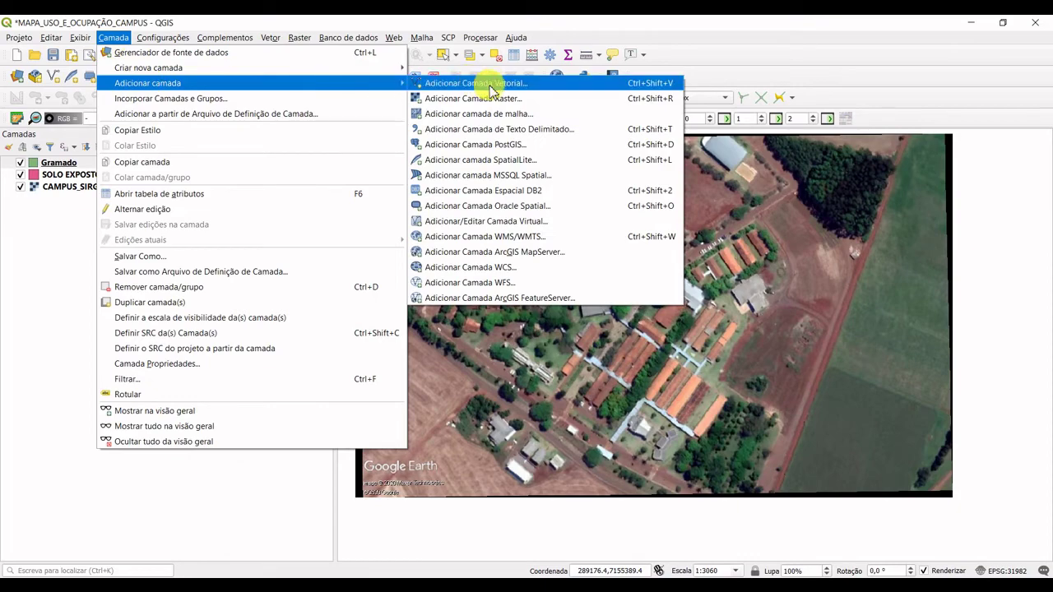
pyautogui.moveTo(285, 67)
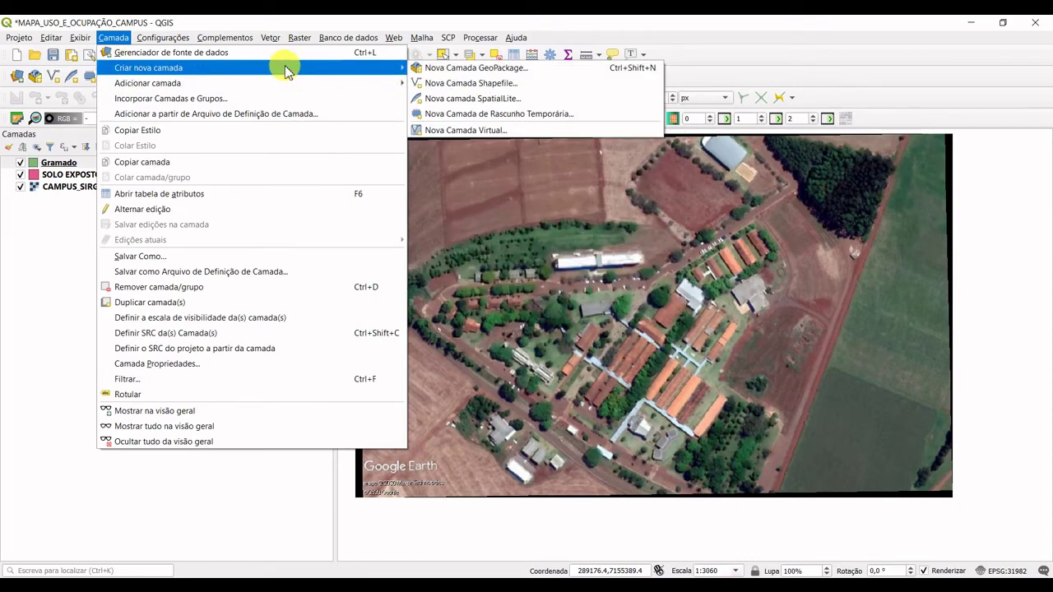
pyautogui.click(537, 83)
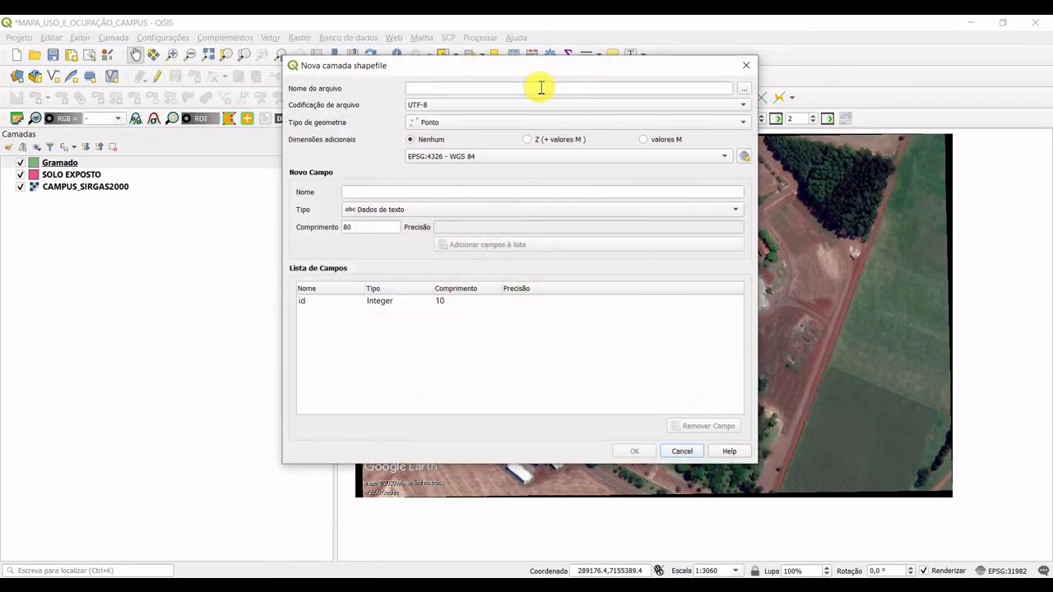
pyautogui.click(744, 89)
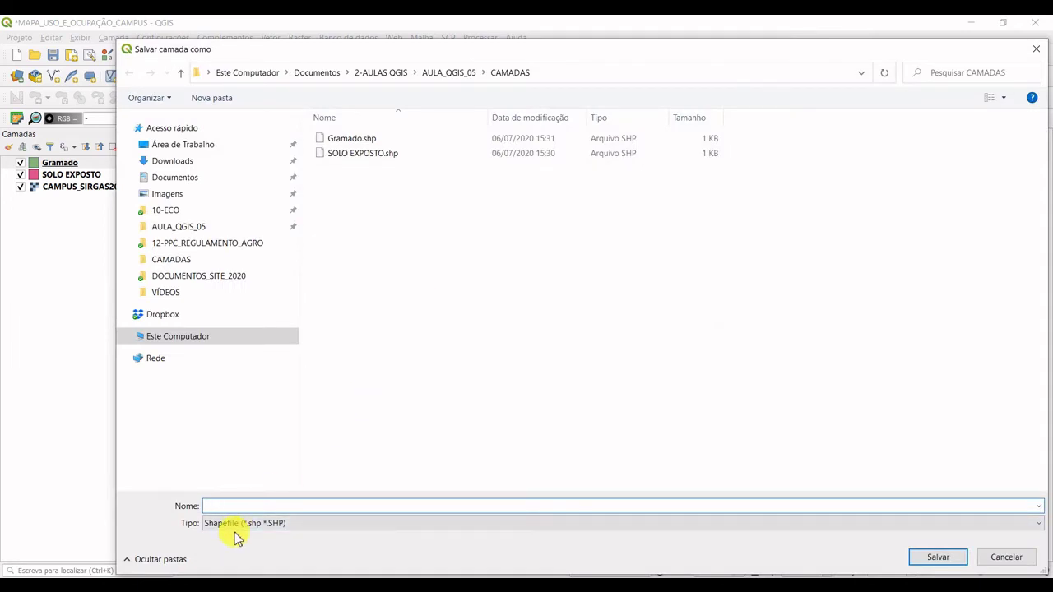
pyautogui.write('ÁRVORE')
pyautogui.click(951, 558)
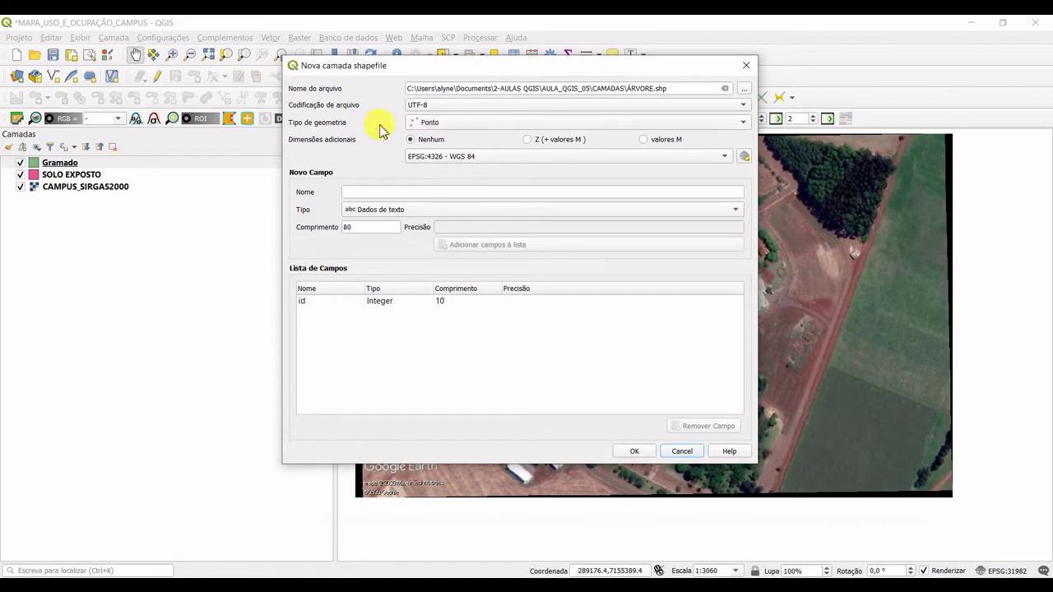
# Create the ÁRVORE layer with Ponto geometry and the project CRS EPSG:31982 - SIRGAS 2000 / UTM zone 22S
pyautogui.click(442, 124)
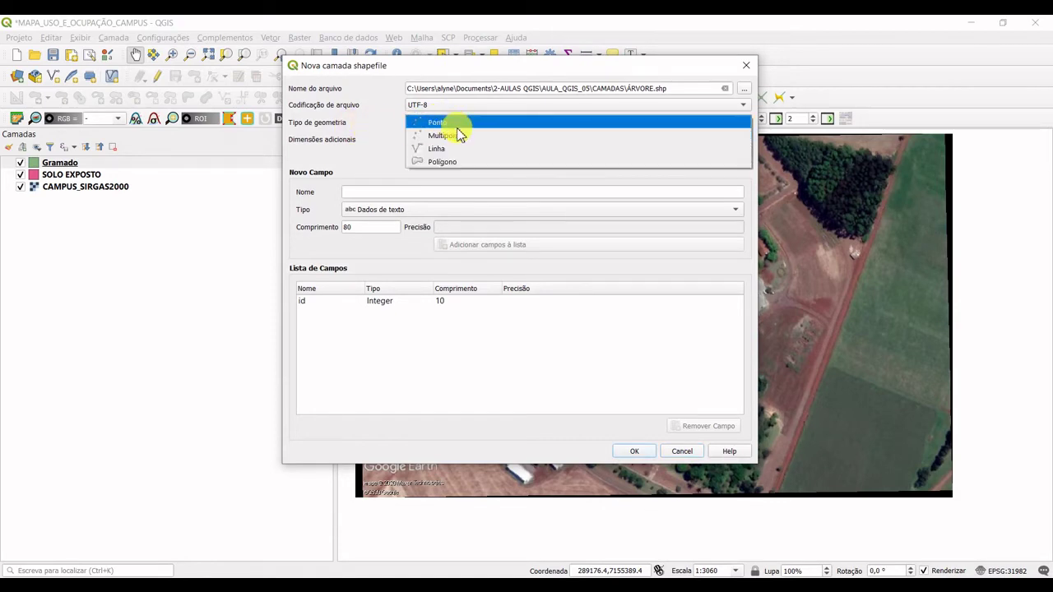
pyautogui.click(449, 123)
pyautogui.click(476, 157)
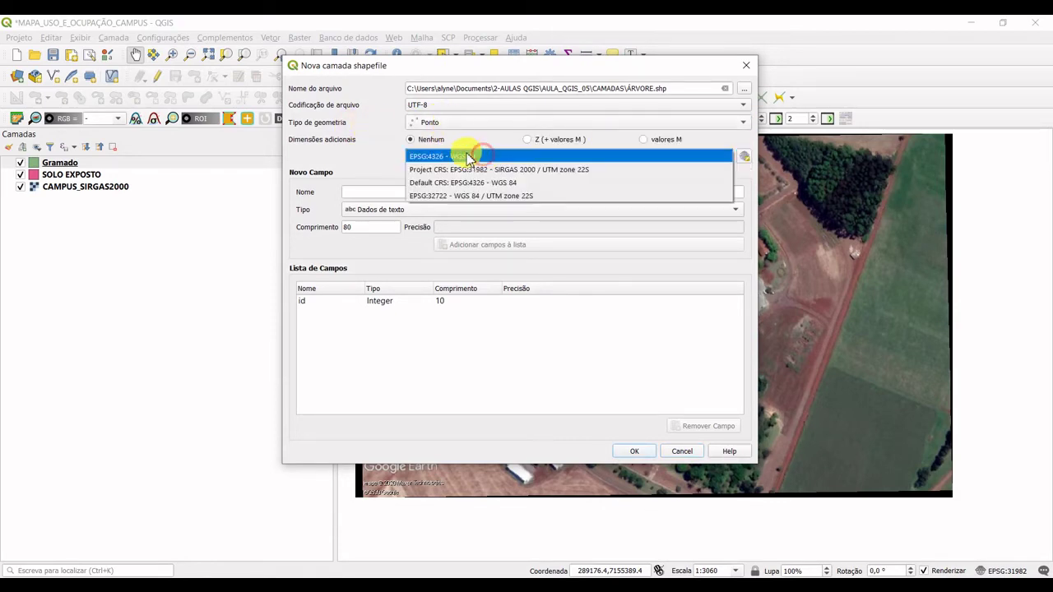
pyautogui.click(529, 169)
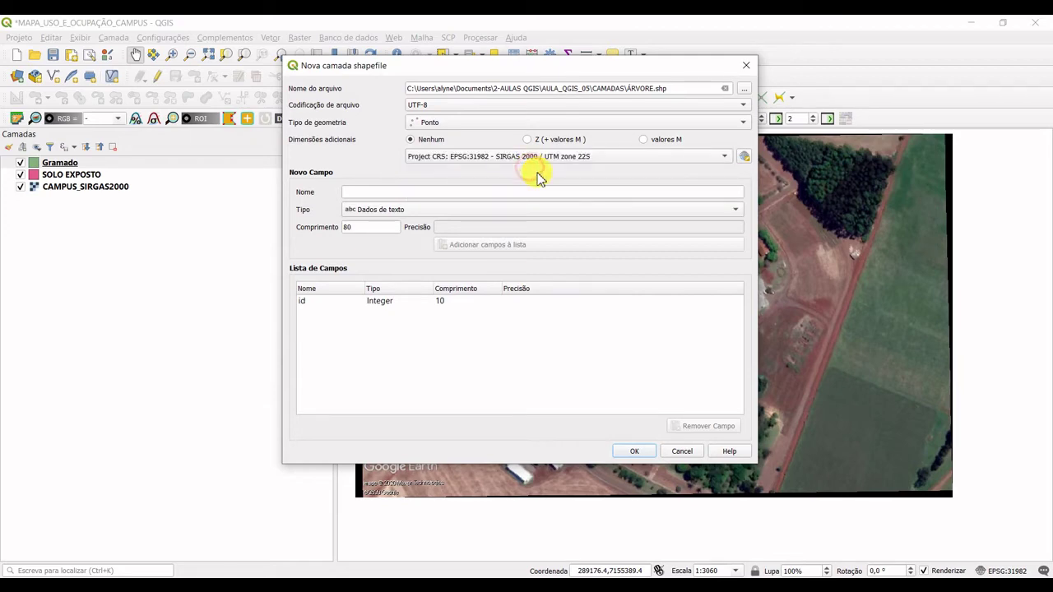
pyautogui.click(635, 452)
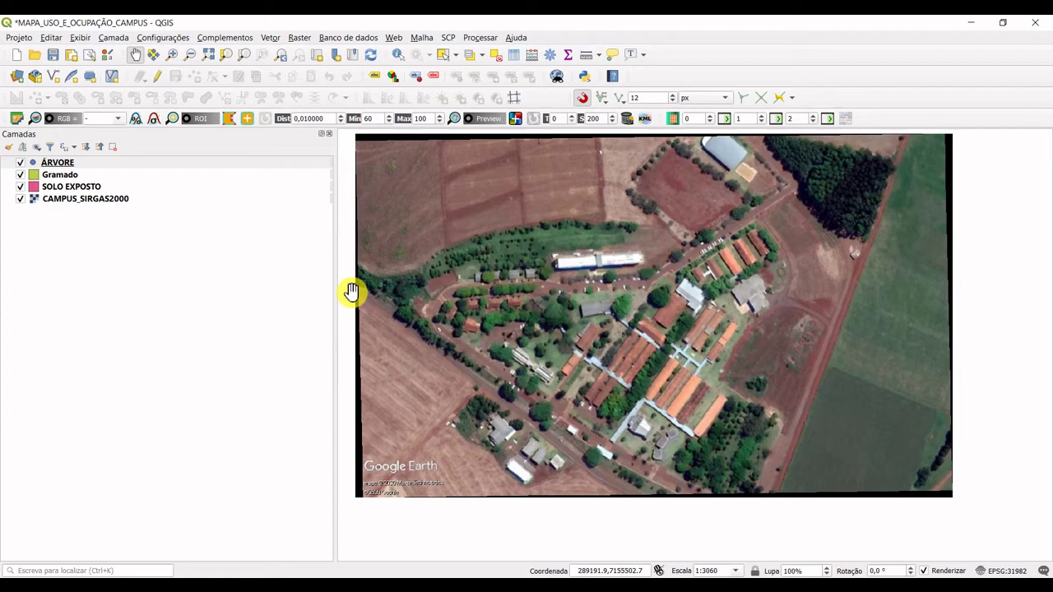
# Check in the list of toolbars whether the snapping tools (Ferramentas de aderência) are enabled
pyautogui.moveTo(666, 314)
pyautogui.mouseDown()
pyautogui.moveTo(649, 331)
pyautogui.moveTo(666, 317)
pyautogui.mouseUp()
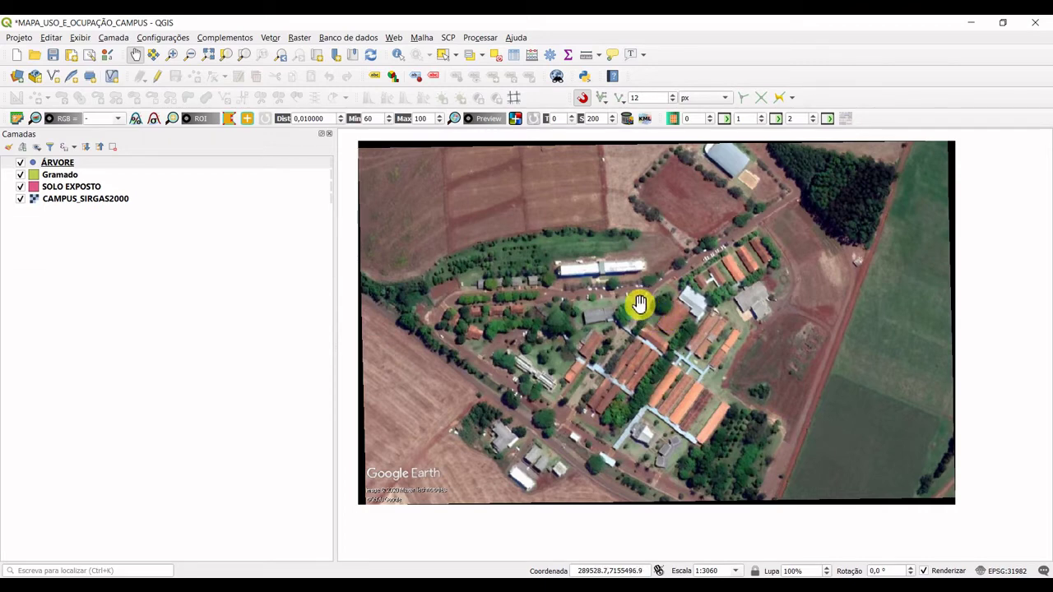
pyautogui.click(79, 37)
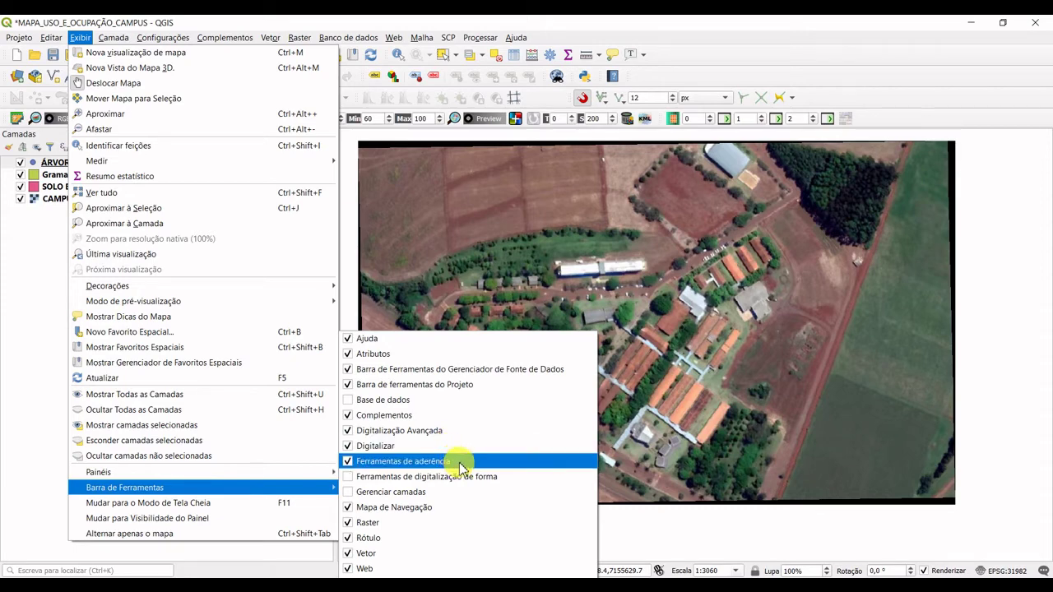
pyautogui.click(1002, 462)
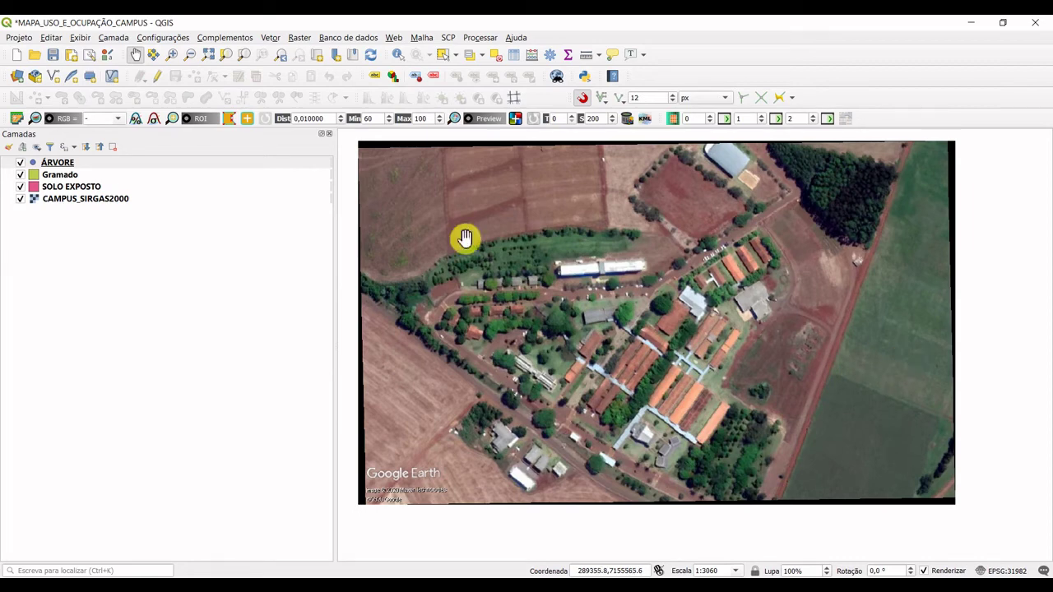
# Review the Digitalizar section of the program options, including the default snapping and vertex marker settings, and accept it
pyautogui.click(162, 38)
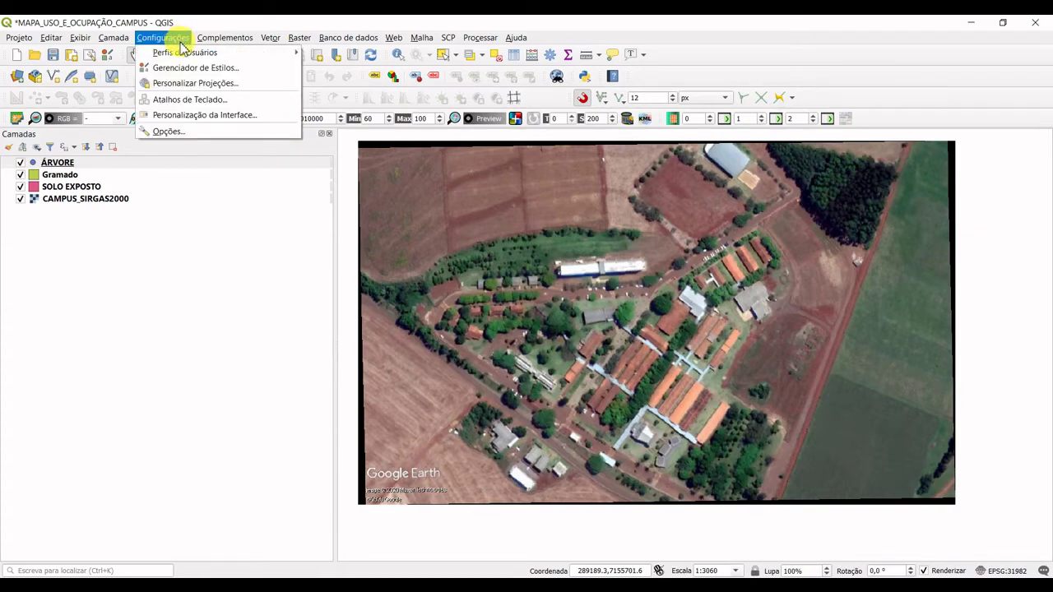
pyautogui.click(196, 131)
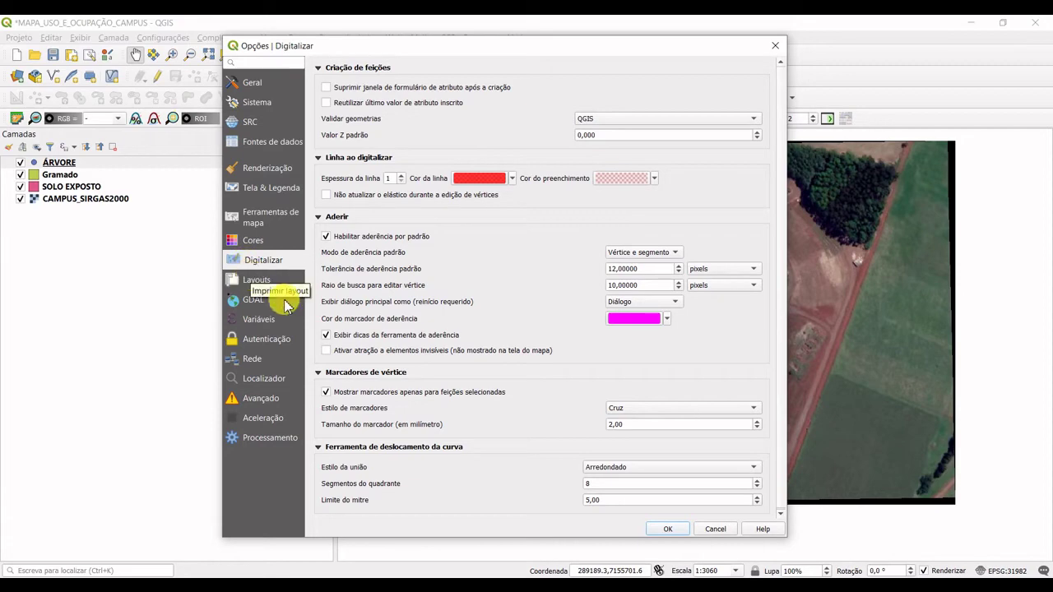
pyautogui.moveTo(513, 45); pyautogui.dragTo(550, 26)
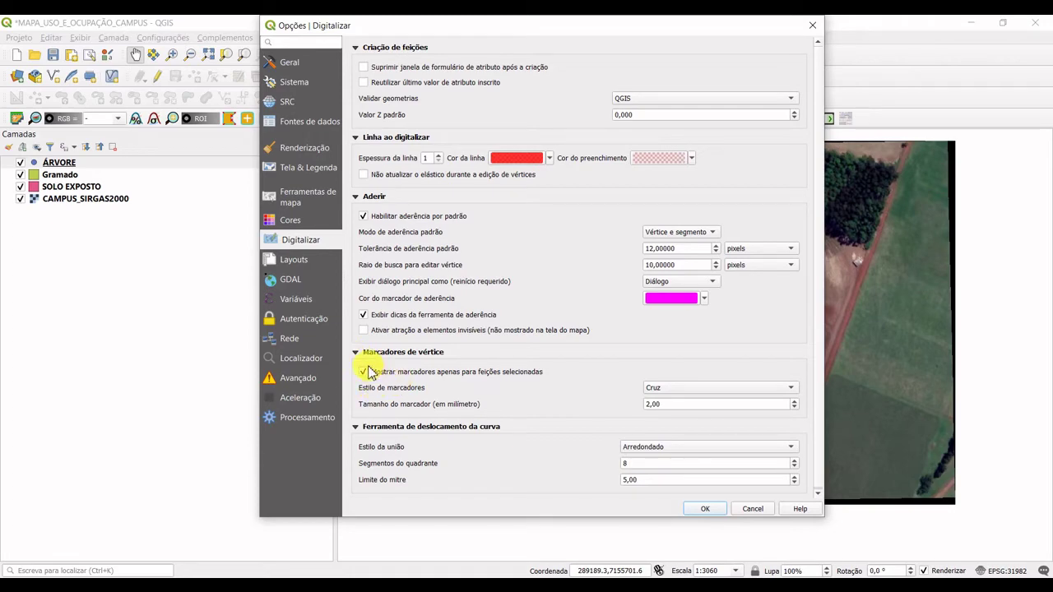
pyautogui.click(705, 509)
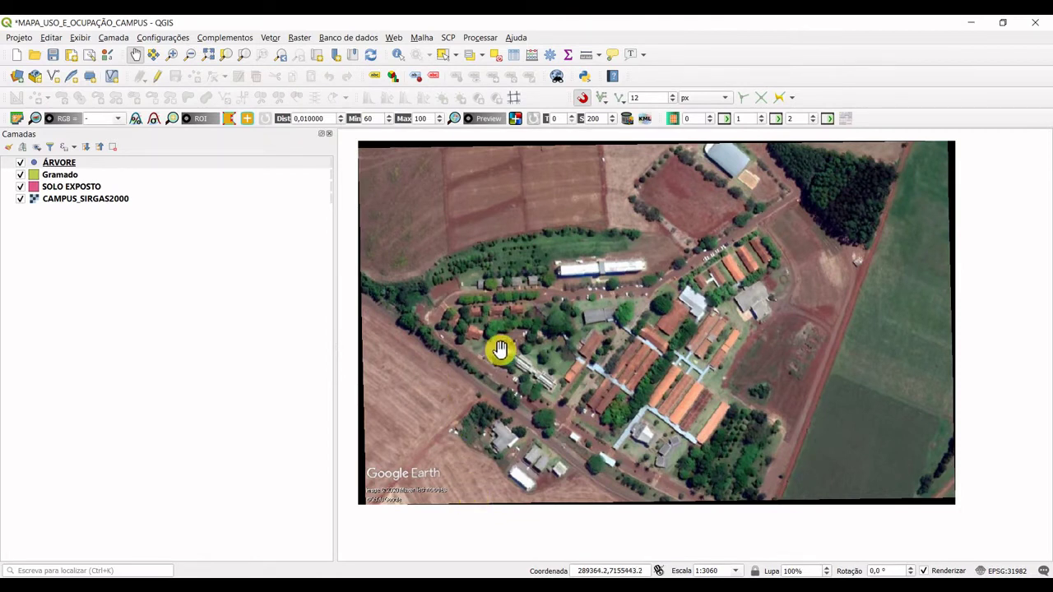
# Check in the list of toolbars whether Digitalizar and Digitalização Avançada are enabled
pyautogui.click(79, 38)
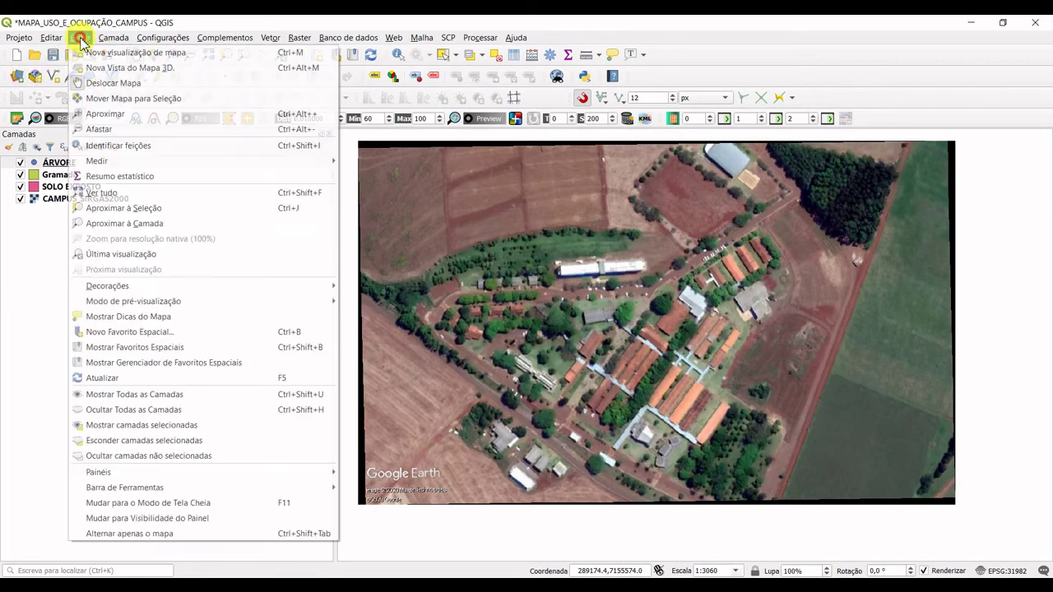
pyautogui.moveTo(175, 492)
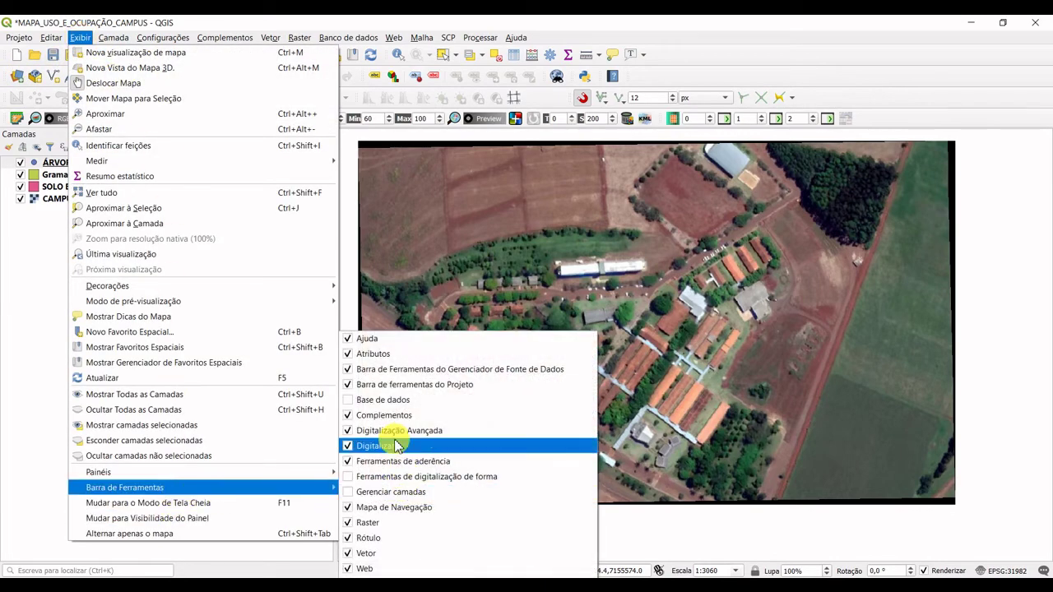
pyautogui.click(776, 21)
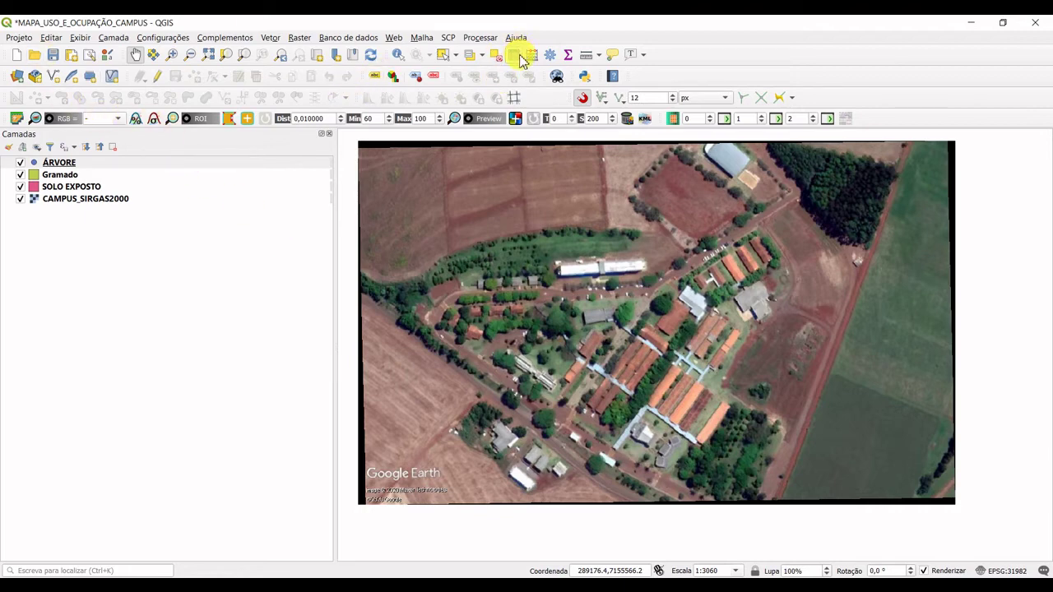
# Examine the project's snapping settings for layers, snapping mode, tolerance, topological editing and intersection snapping
pyautogui.click(605, 108)
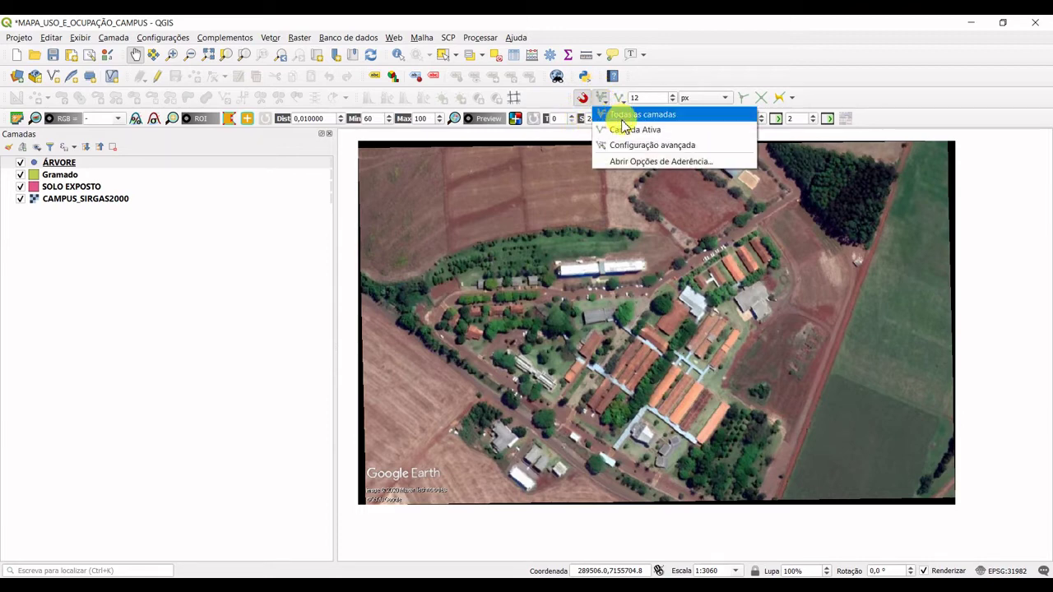
pyautogui.click(710, 165)
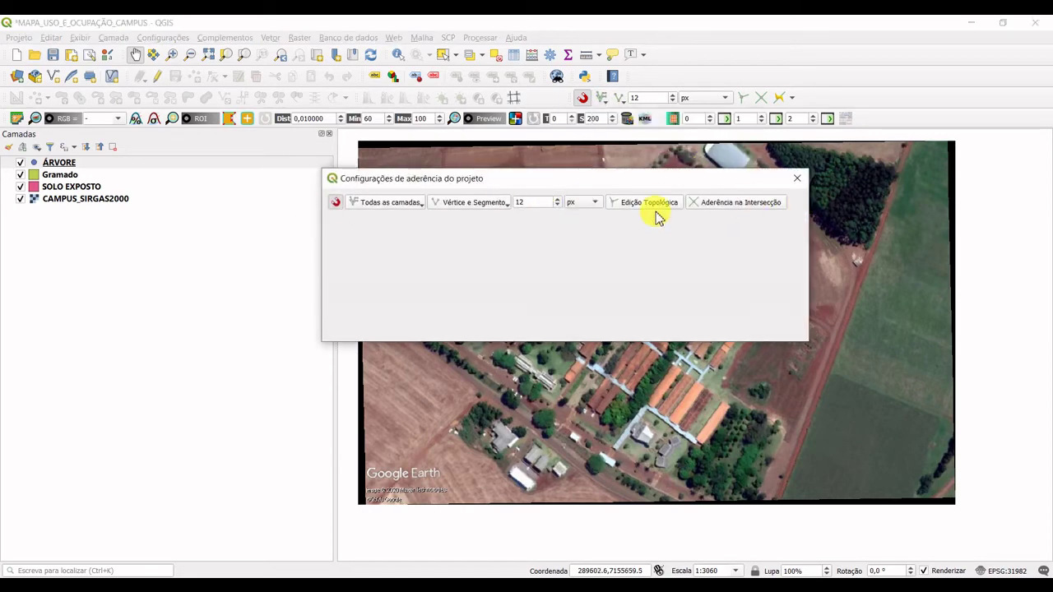
pyautogui.moveTo(638, 181); pyautogui.dragTo(622, 172)
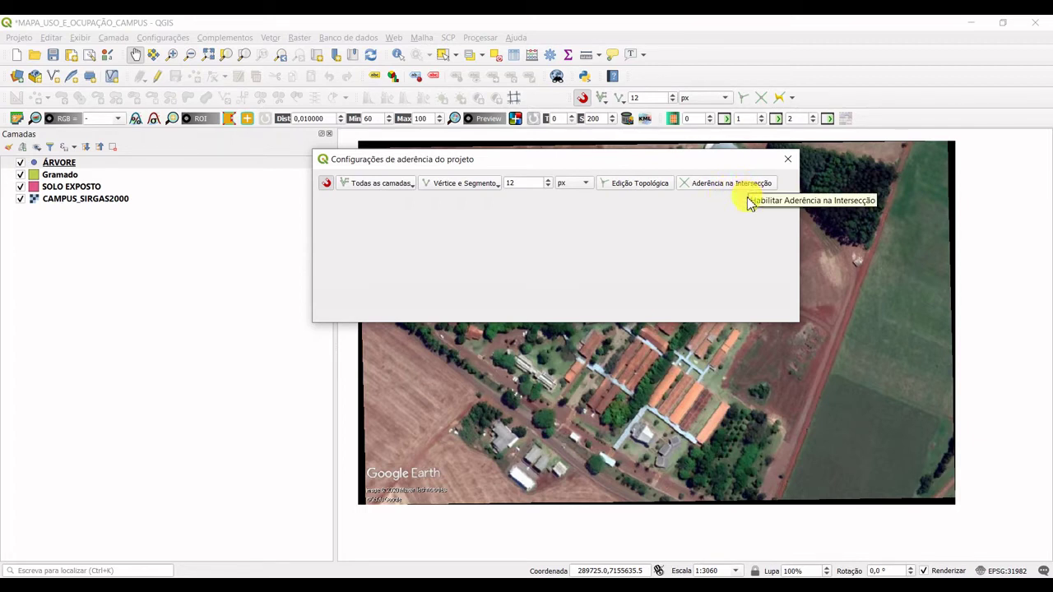
pyautogui.click(788, 165)
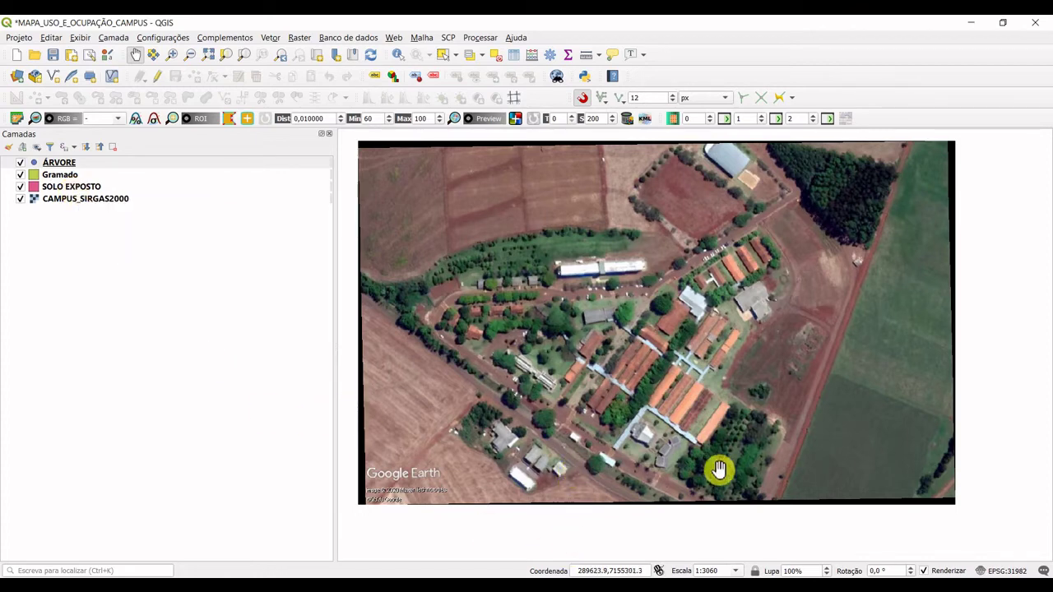
pyautogui.moveTo(562, 287); pyautogui.dragTo(602, 314)
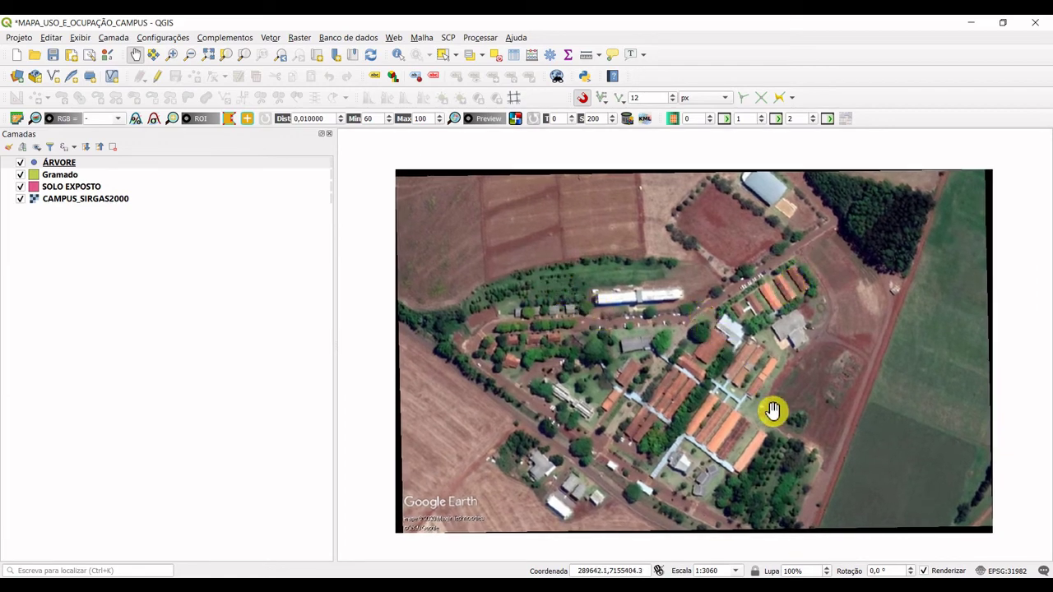
pyautogui.moveTo(710, 400); pyautogui.dragTo(698, 370)
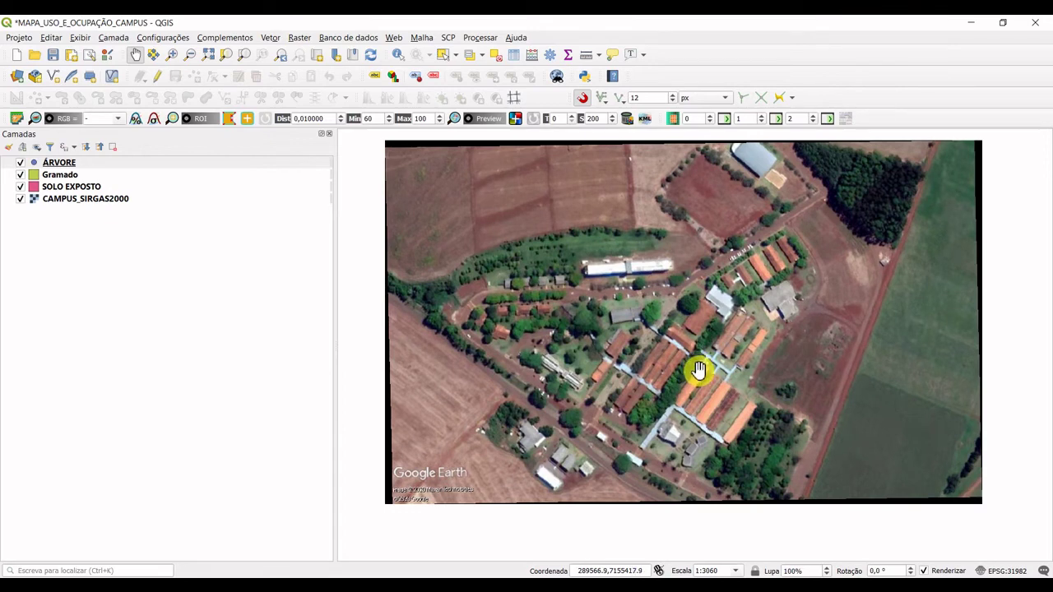
# Change the simple fill colour of the SOLO EXPOSTO layer to a light sandy brown and apply it
pyautogui.doubleClick(35, 189)
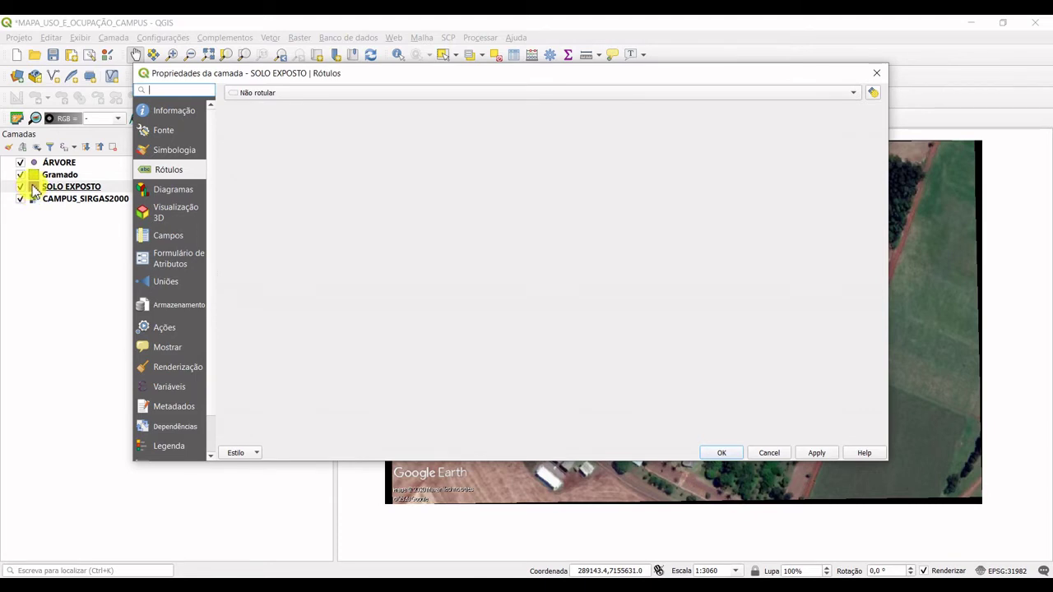
pyautogui.click(163, 150)
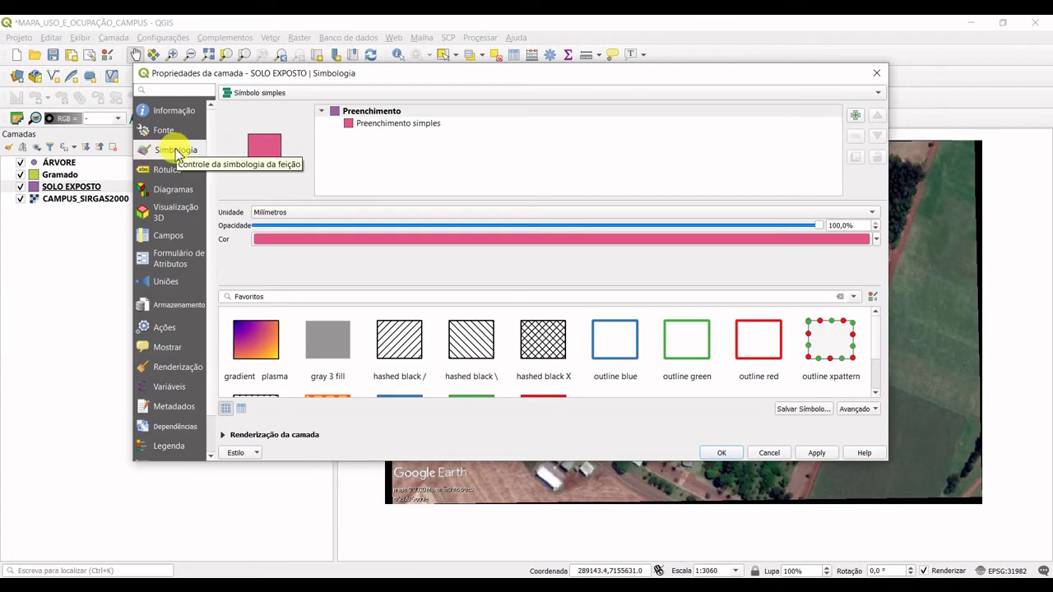
pyautogui.click(406, 125)
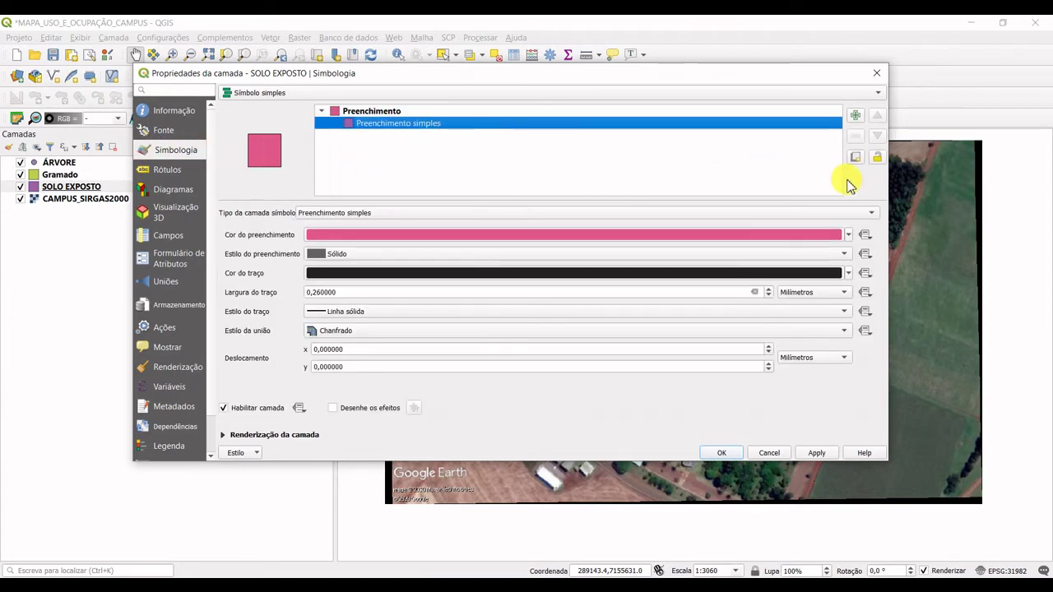
pyautogui.click(848, 235)
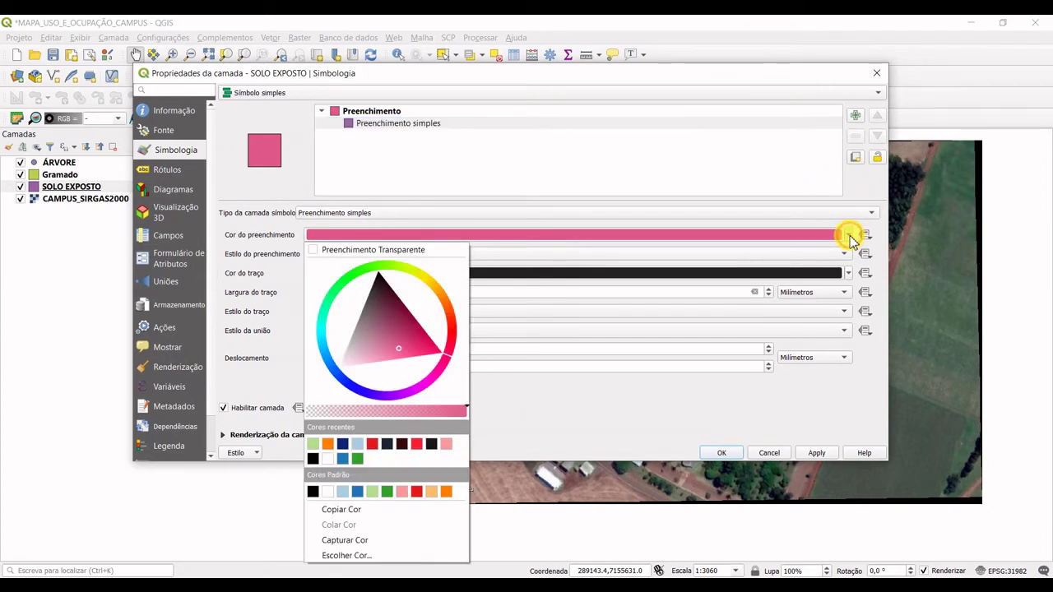
pyautogui.moveTo(453, 367); pyautogui.dragTo(398, 337)
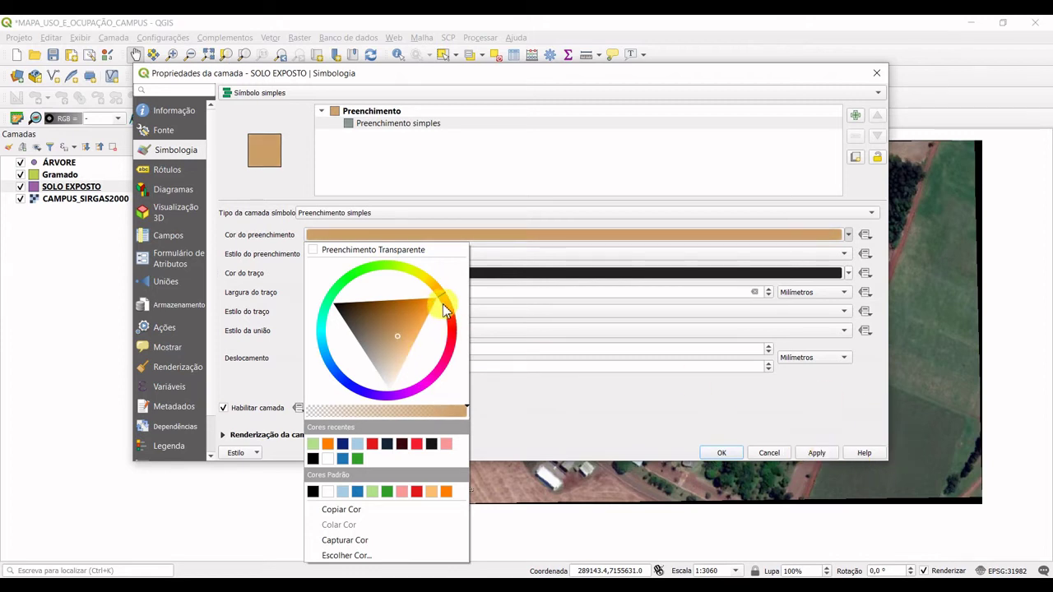
pyautogui.moveTo(443, 308)
pyautogui.mouseDown()
pyautogui.moveTo(437, 294)
pyautogui.moveTo(348, 294)
pyautogui.moveTo(448, 300)
pyautogui.moveTo(353, 266)
pyautogui.moveTo(440, 287)
pyautogui.moveTo(355, 266)
pyautogui.moveTo(327, 321)
pyautogui.moveTo(336, 371)
pyautogui.moveTo(431, 386)
pyautogui.moveTo(446, 311)
pyautogui.moveTo(440, 284)
pyautogui.moveTo(437, 292)
pyautogui.mouseUp()
pyautogui.click(399, 339)
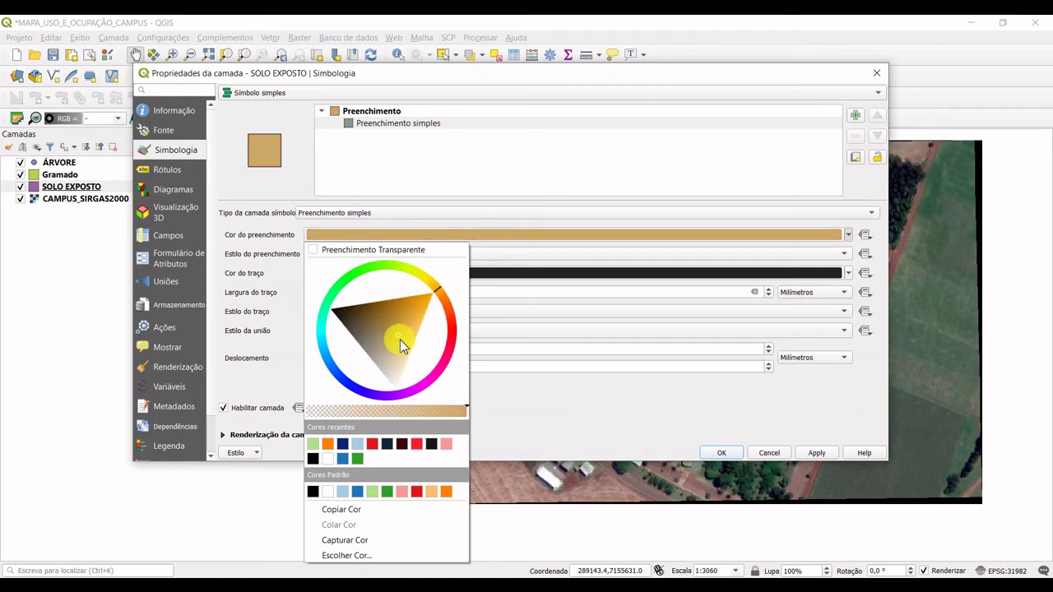
pyautogui.click(818, 455)
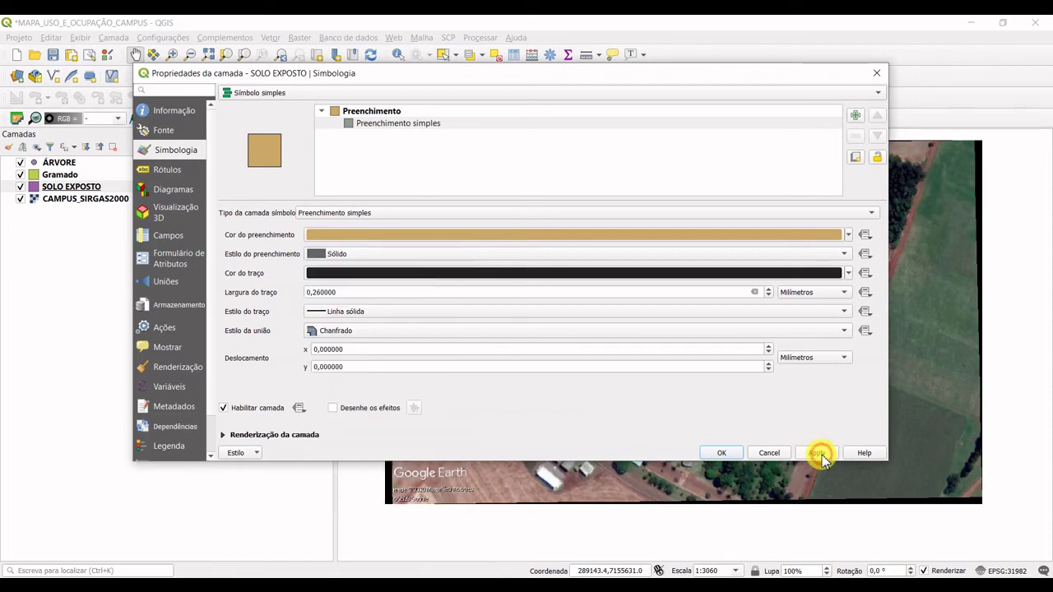
pyautogui.click(815, 453)
pyautogui.click(724, 453)
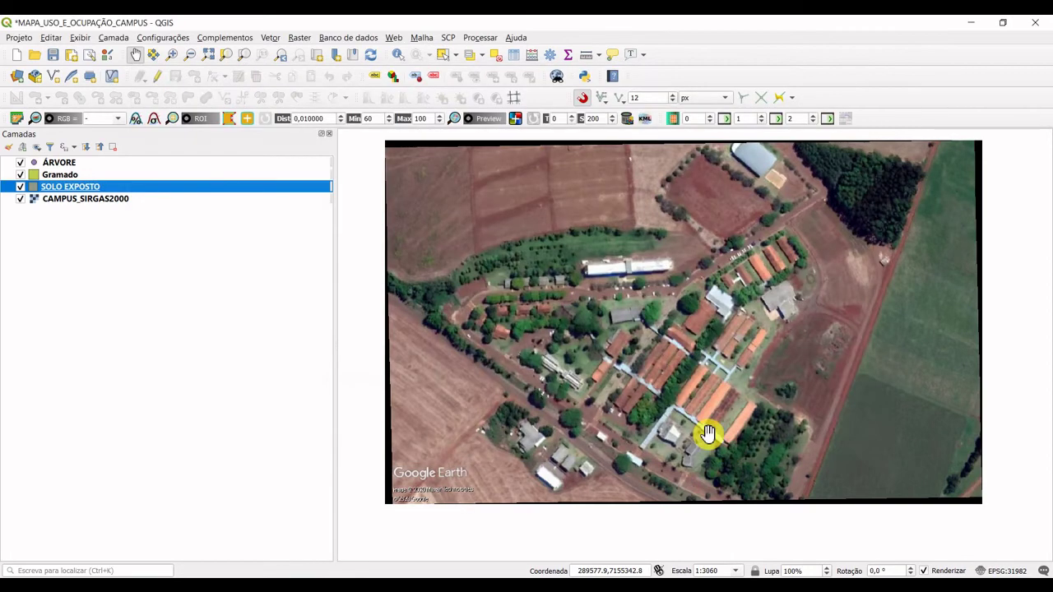
# Make the outline of the SOLO EXPOSTO layer's simple fill transparent and accept the symbology
pyautogui.doubleClick(36, 191)
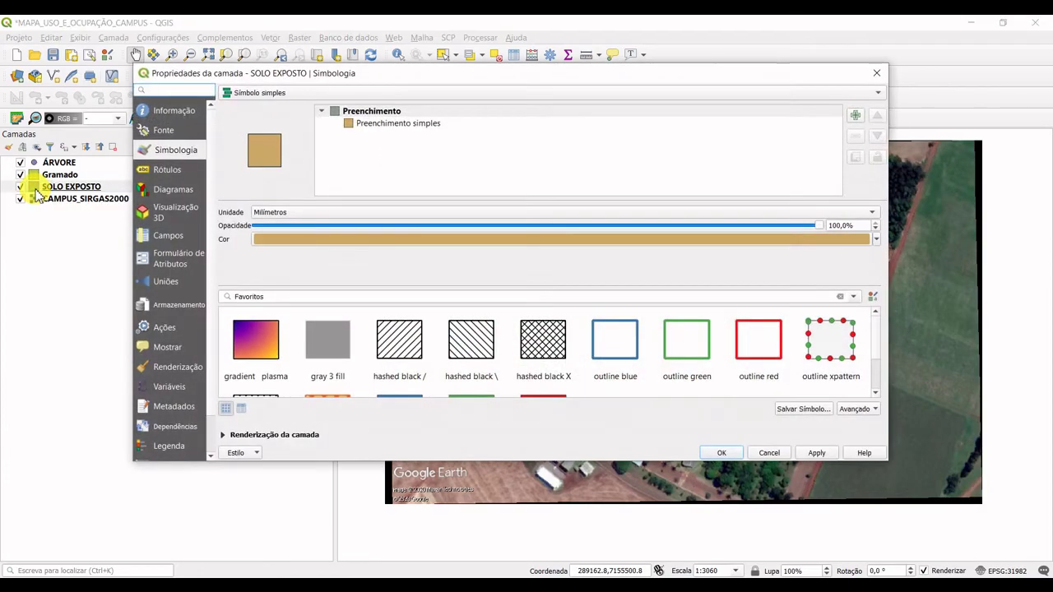
pyautogui.click(388, 124)
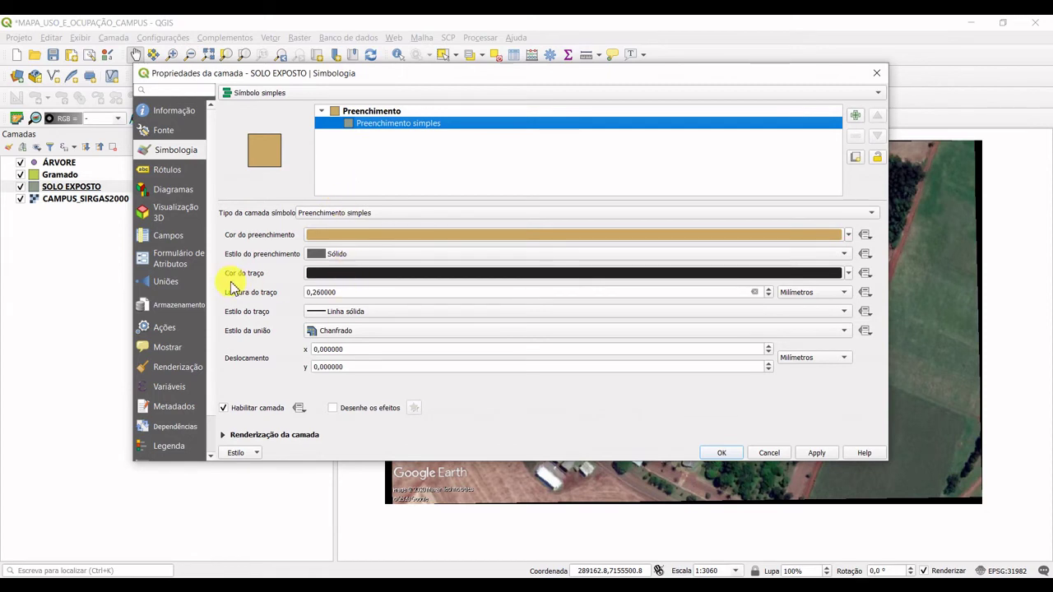
pyautogui.click(848, 274)
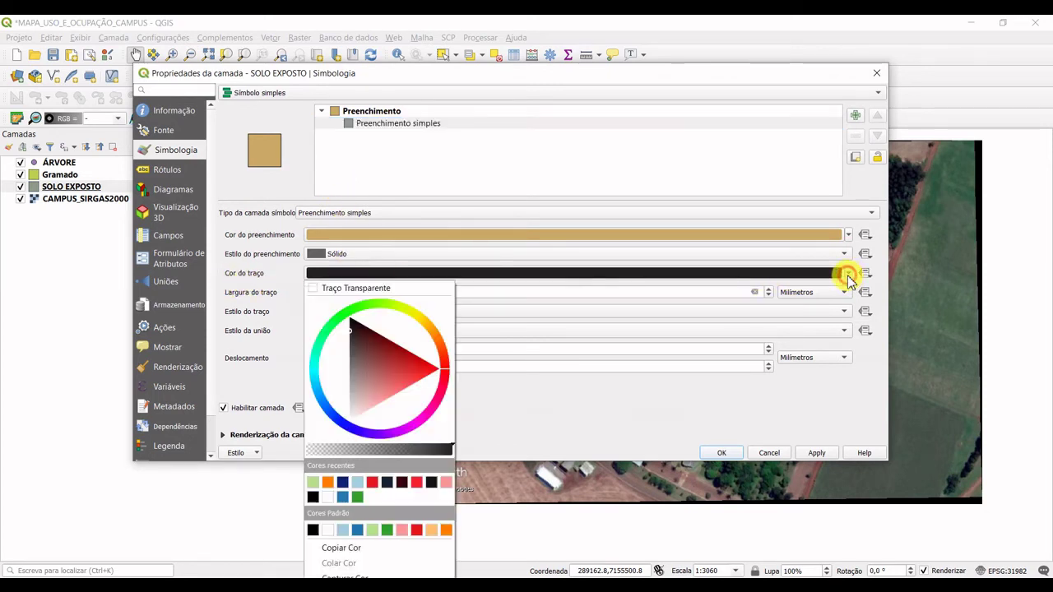
pyautogui.click(365, 291)
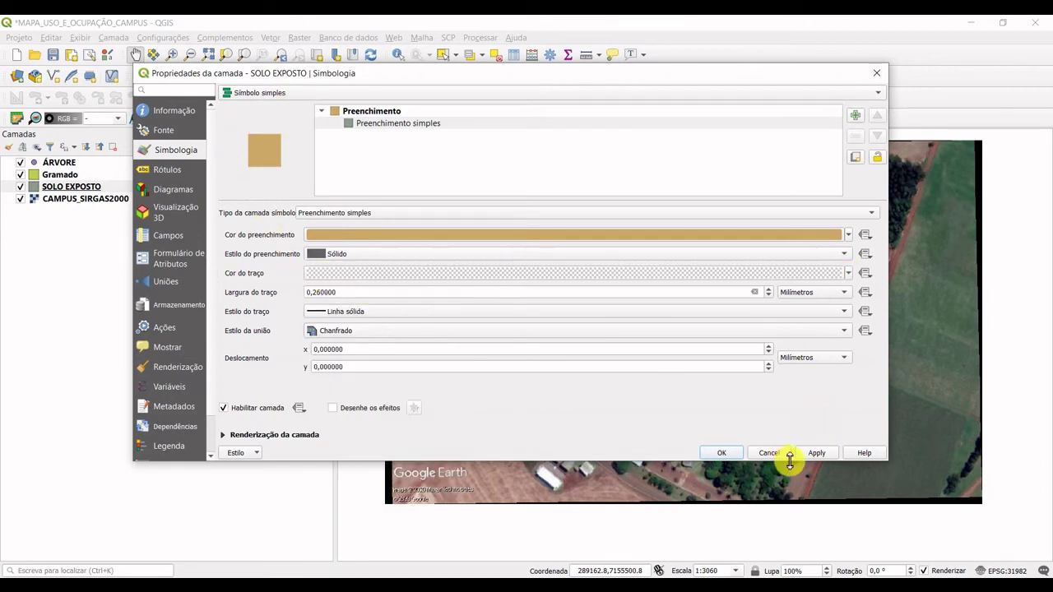
pyautogui.click(728, 453)
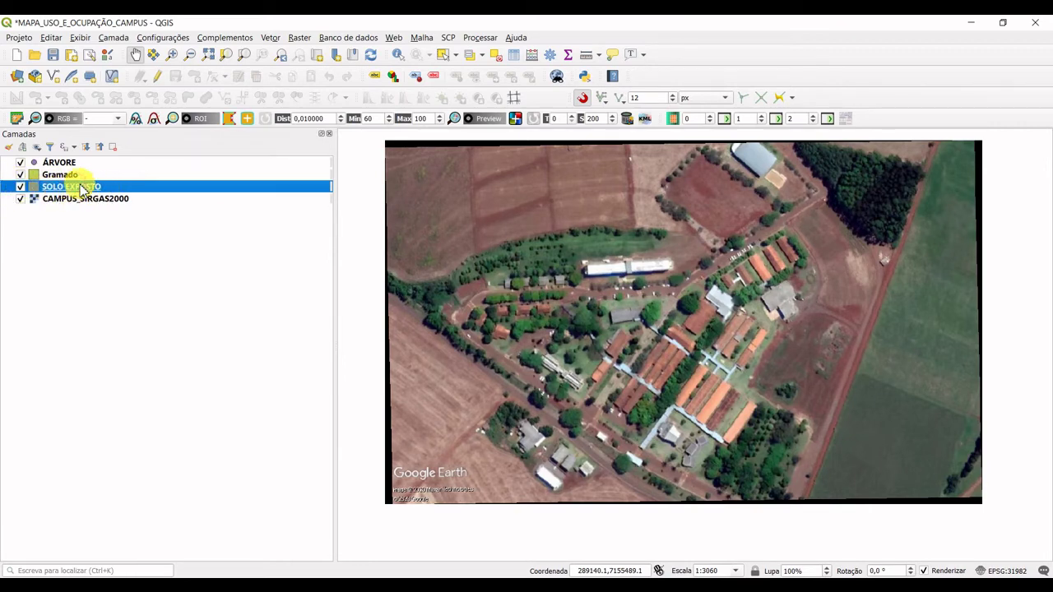
# Enable editing on SOLO EXPOSTO and digitize a polygon over the triangular bare field at the image's southwest edge, accepting its attributes
pyautogui.click(159, 77)
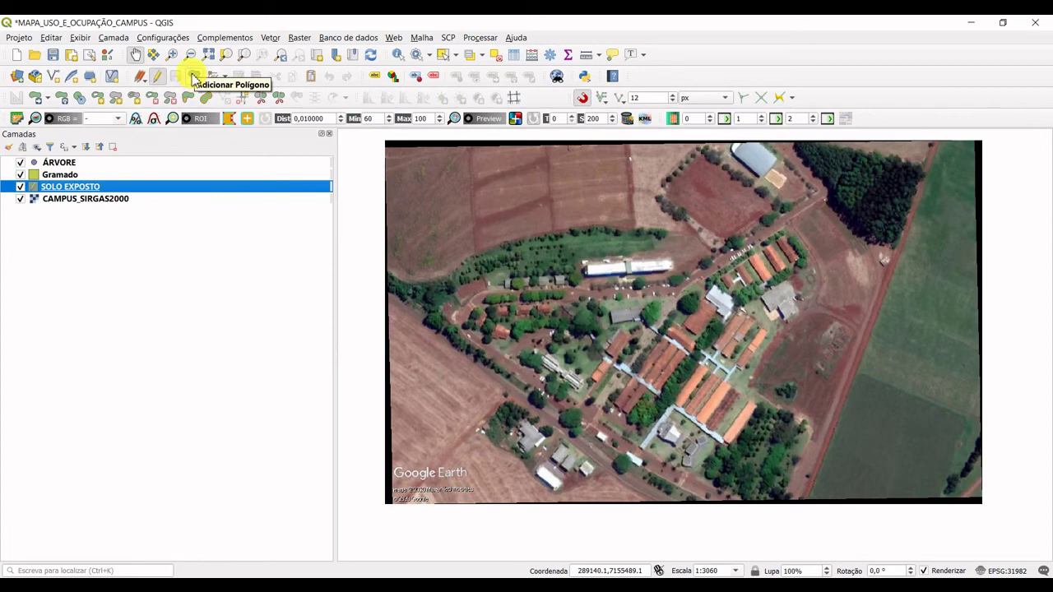
pyautogui.click(194, 77)
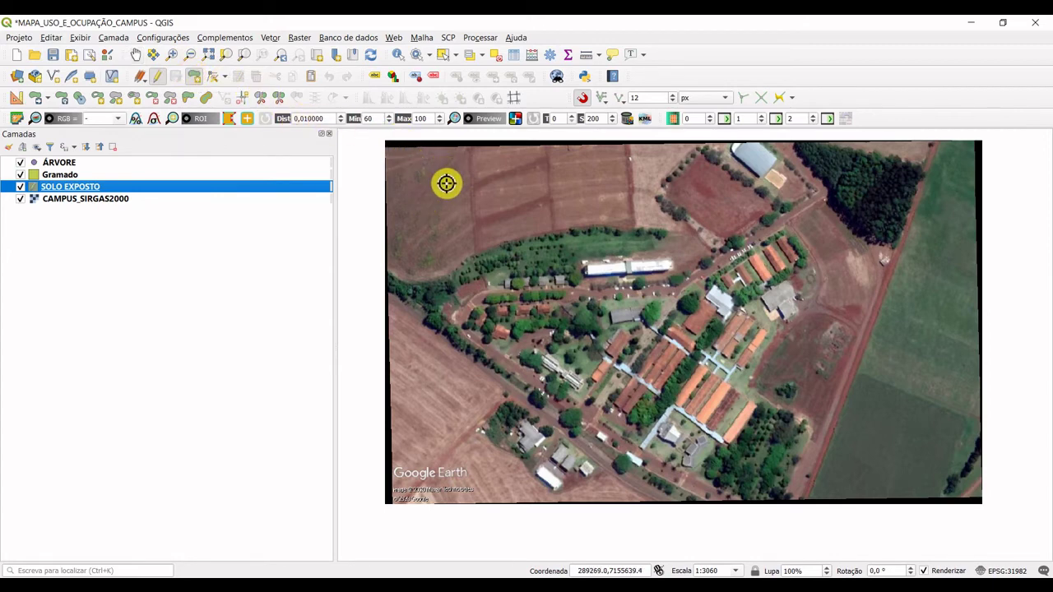
pyautogui.scroll(2, 411, 453)
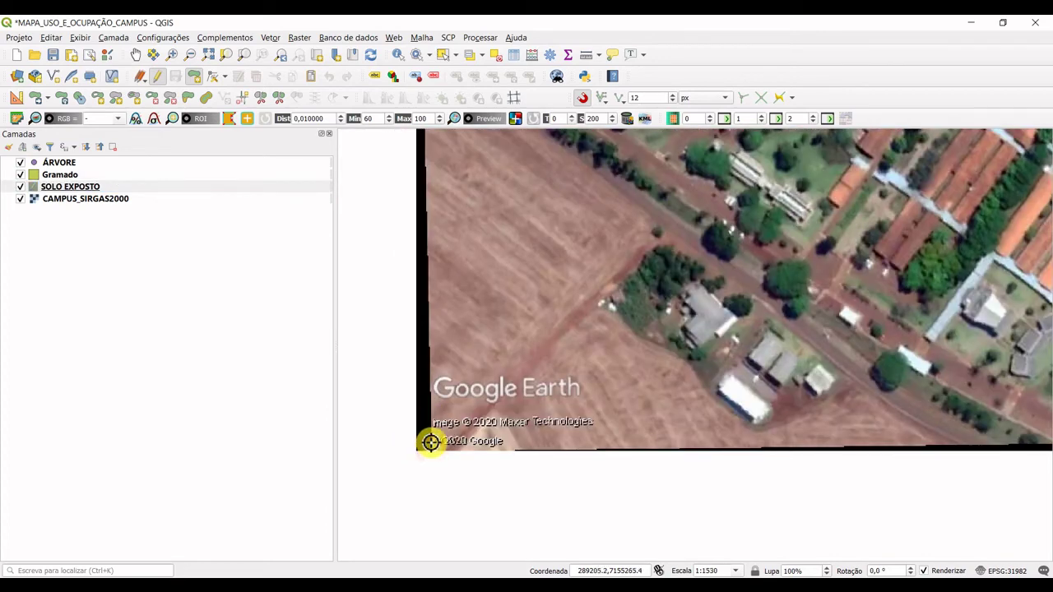
pyautogui.moveTo(427, 294); pyautogui.dragTo(435, 436)
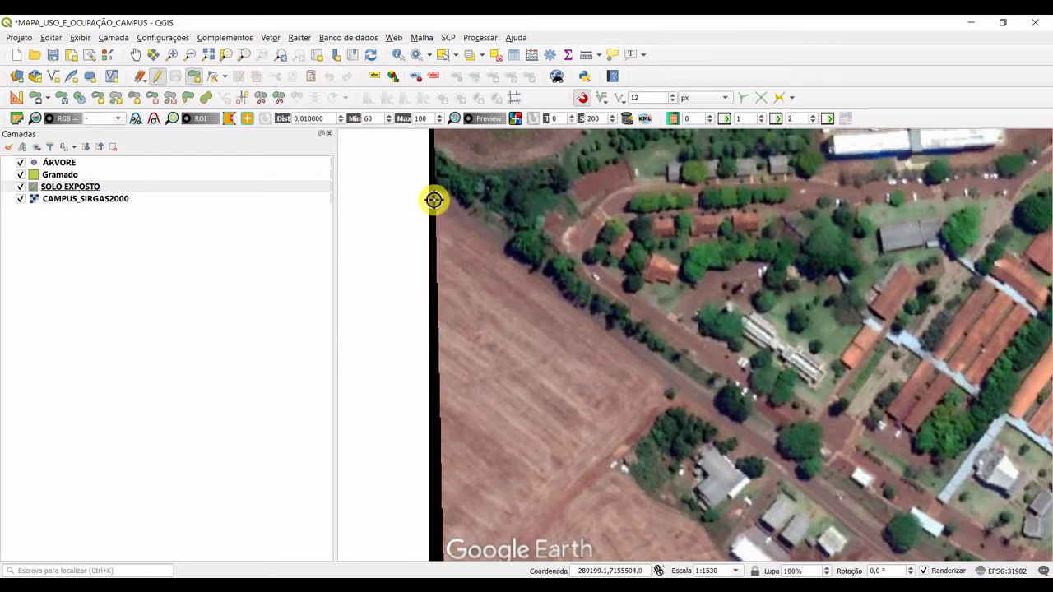
pyautogui.click(434, 191)
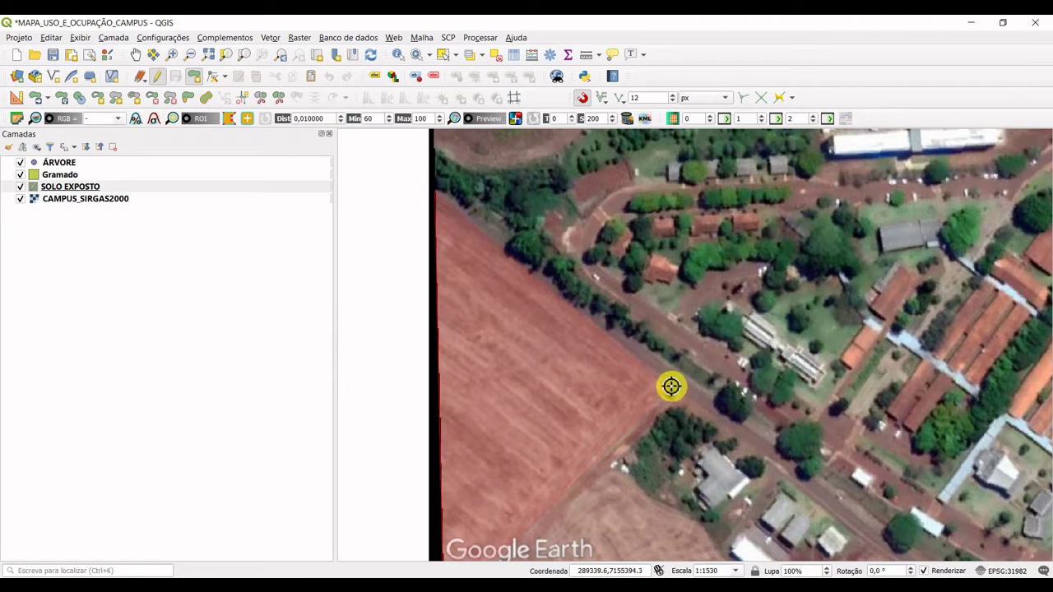
pyautogui.scroll(2, 672, 387)
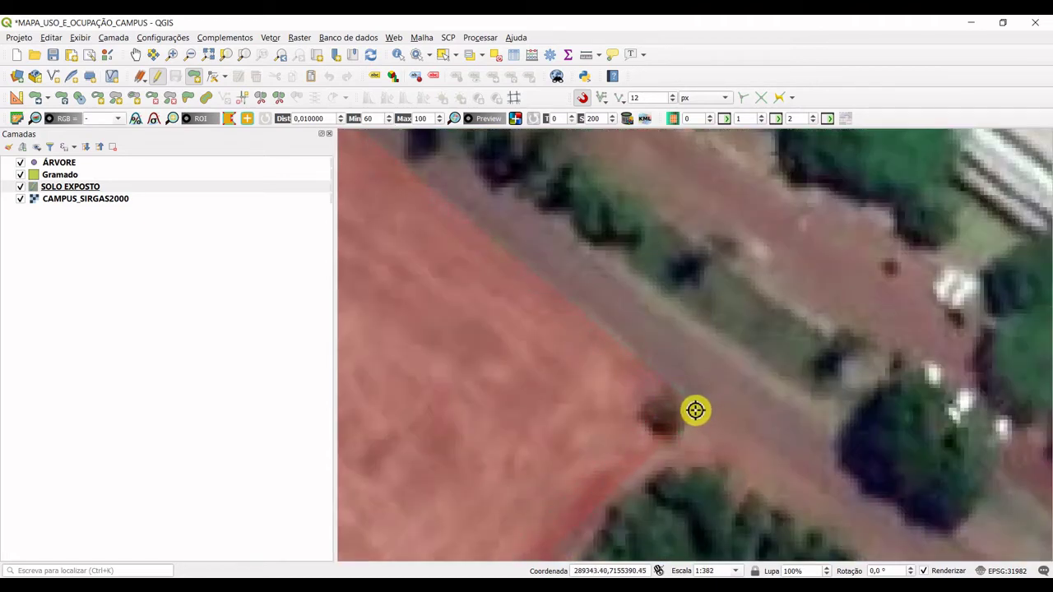
pyautogui.scroll(-3, 695, 404)
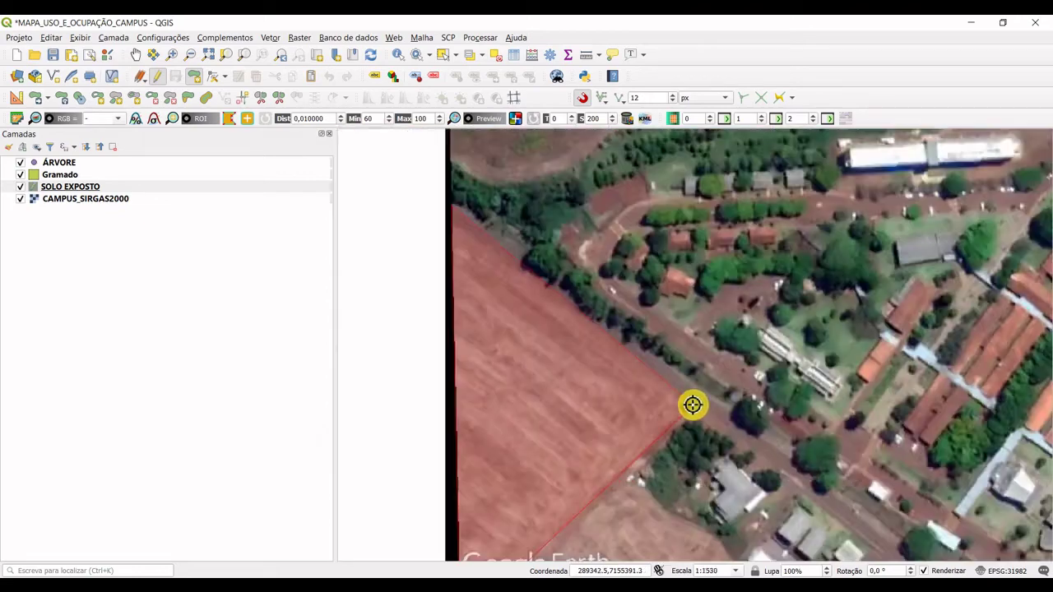
pyautogui.rightClick(687, 405)
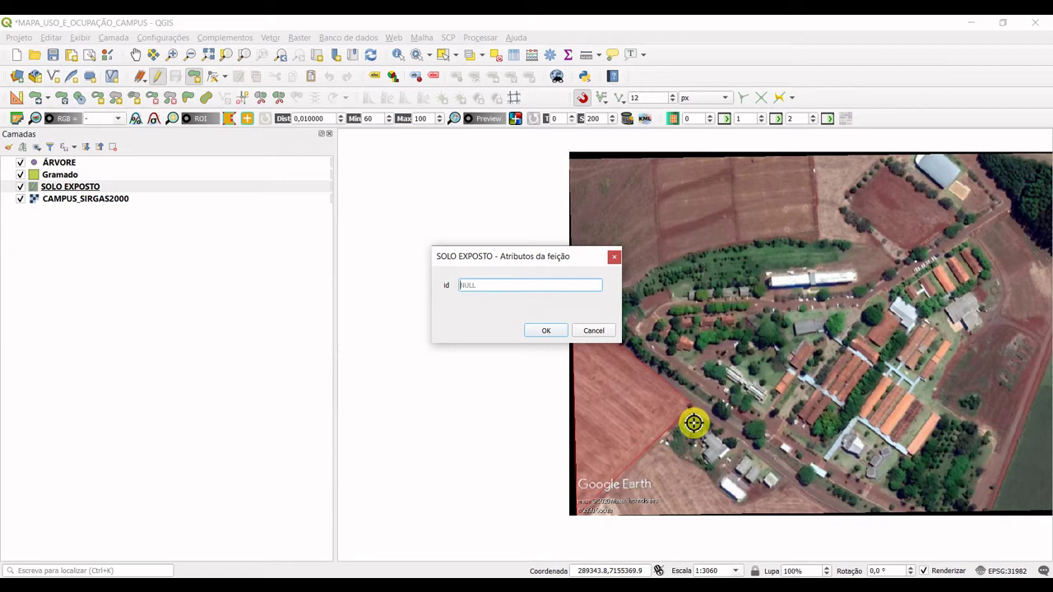
pyautogui.click(546, 331)
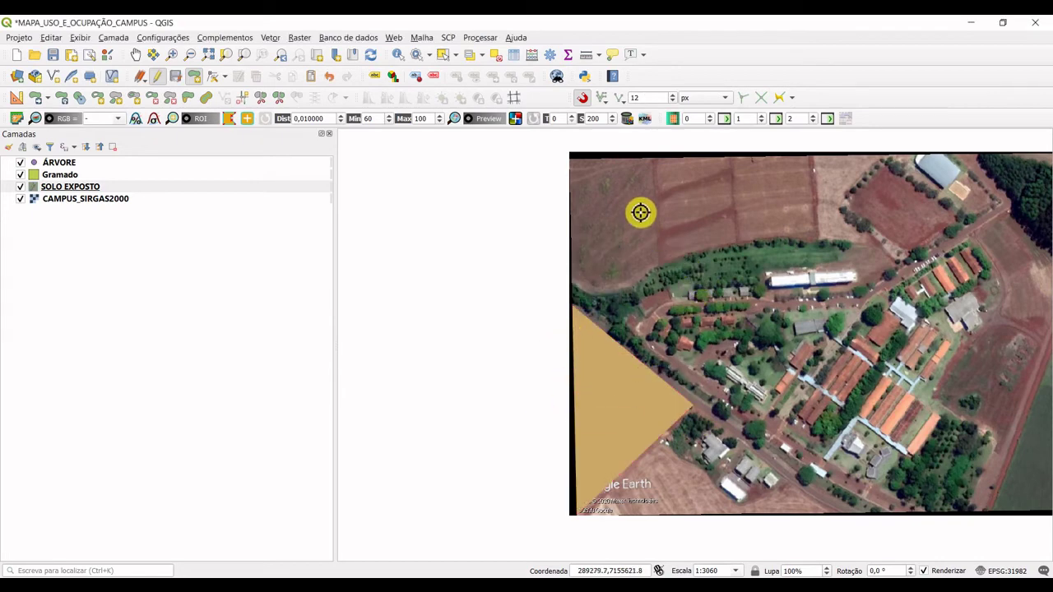
# Start a second SOLO EXPOSTO polygon along the northern image border and eastern boundary of the northwest bare field
pyautogui.scroll(1, 647, 245)
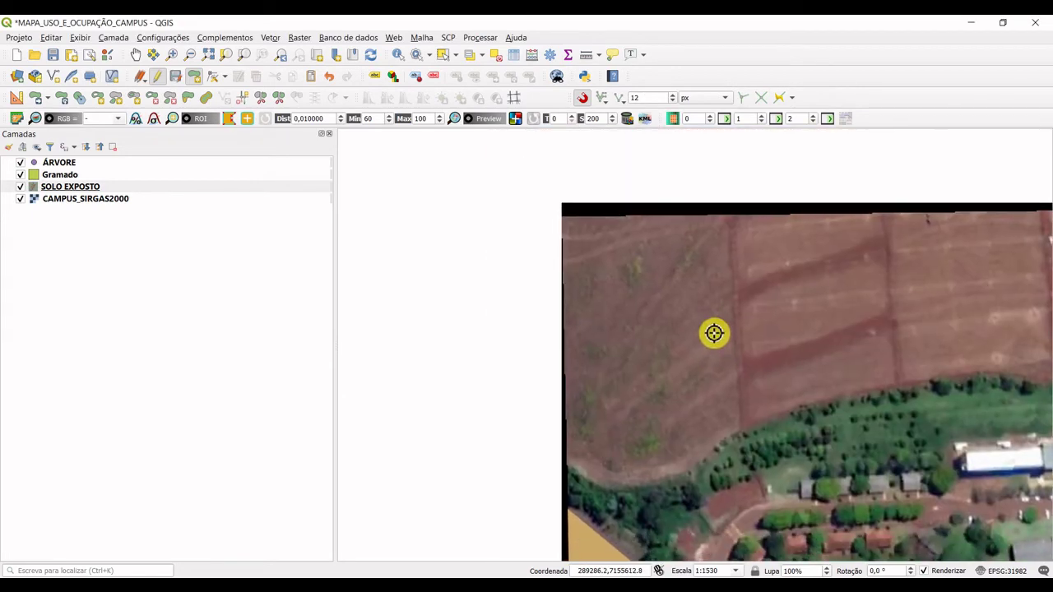
pyautogui.click(729, 214)
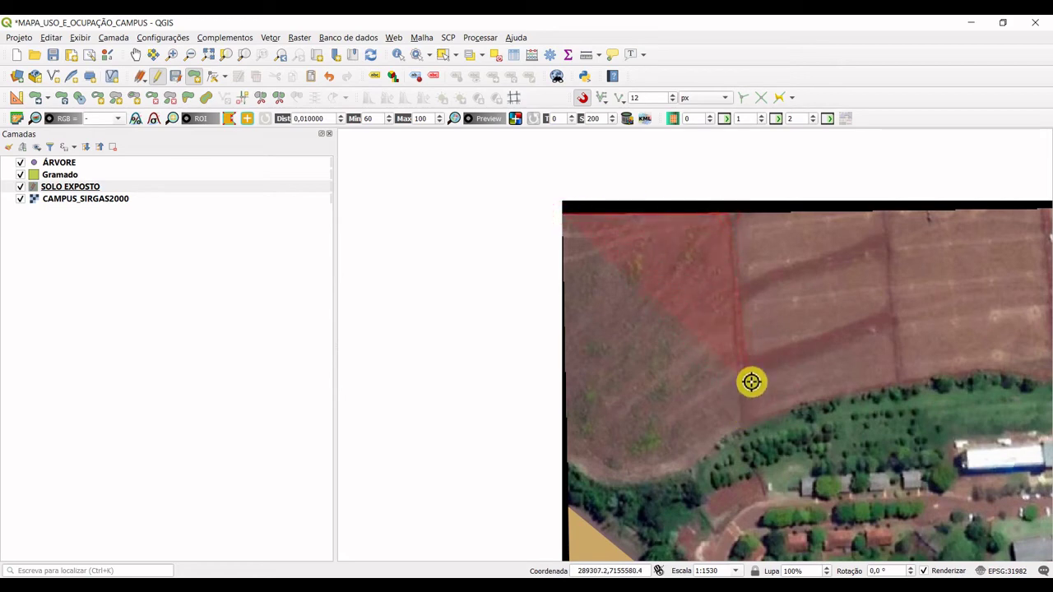
pyautogui.scroll(-2, 915, 256)
pyautogui.moveTo(919, 258); pyautogui.dragTo(535, 322)
pyautogui.scroll(1, 536, 321)
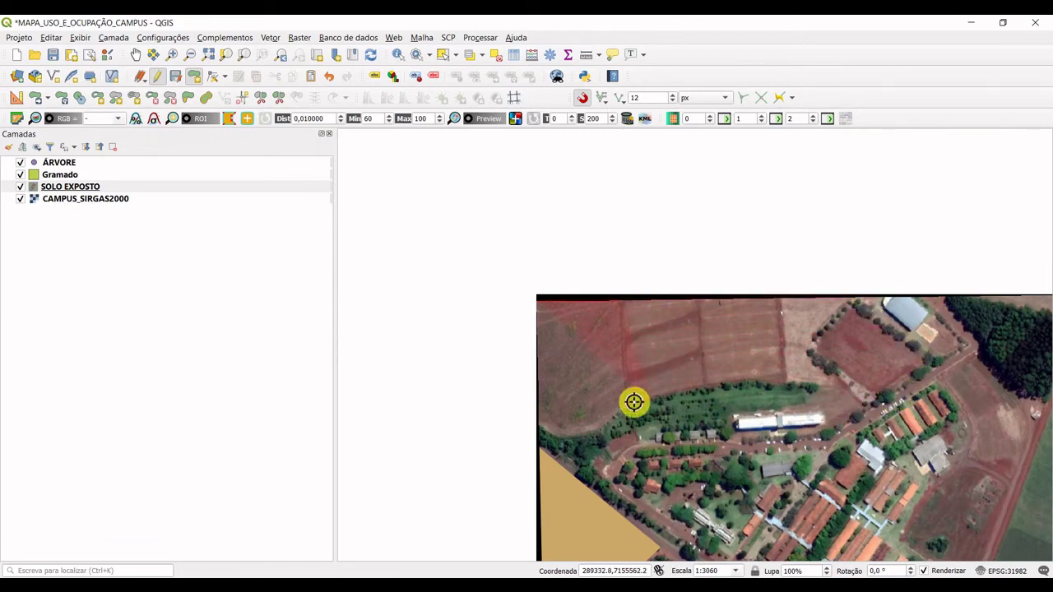
pyautogui.scroll(1, 650, 402)
pyautogui.scroll(3, 596, 424)
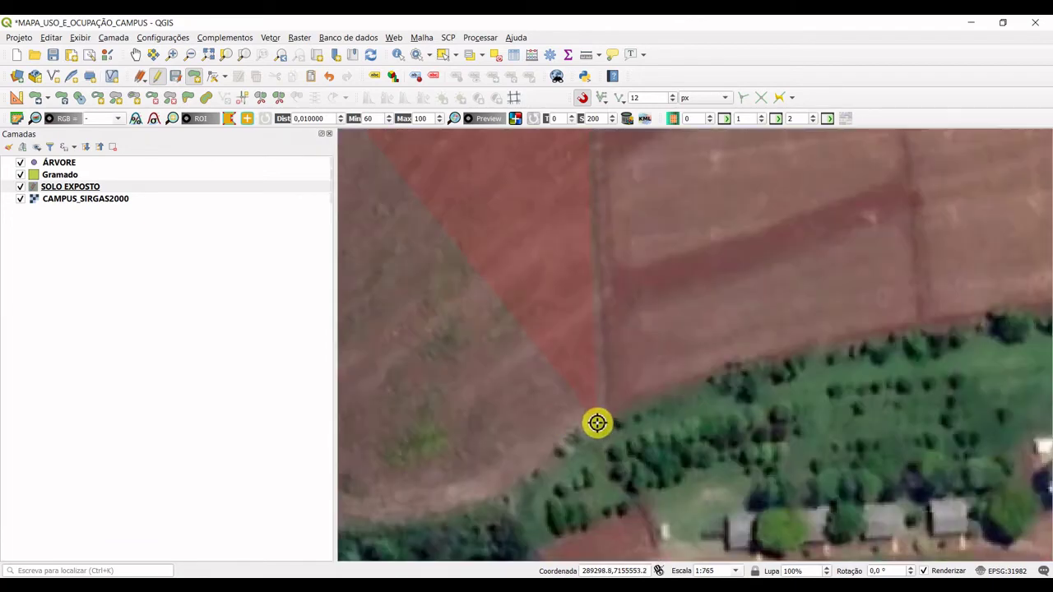
pyautogui.click(612, 372)
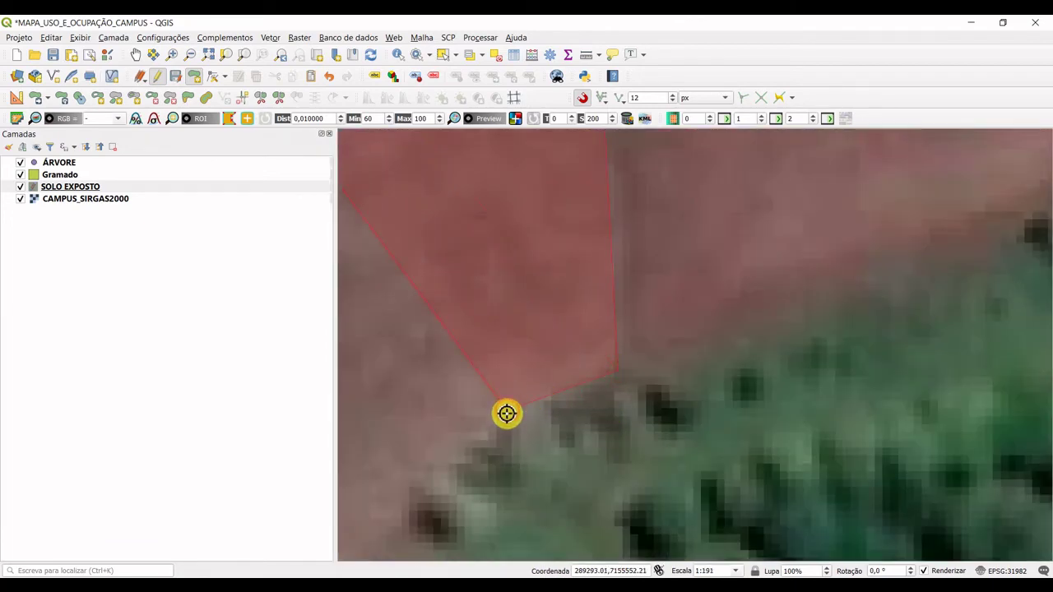
# Trace the northwest field's curved southern edge to the western image border and finish the polygon with id 2
pyautogui.moveTo(502, 417); pyautogui.dragTo(633, 410)
pyautogui.scroll(-2, 510, 426)
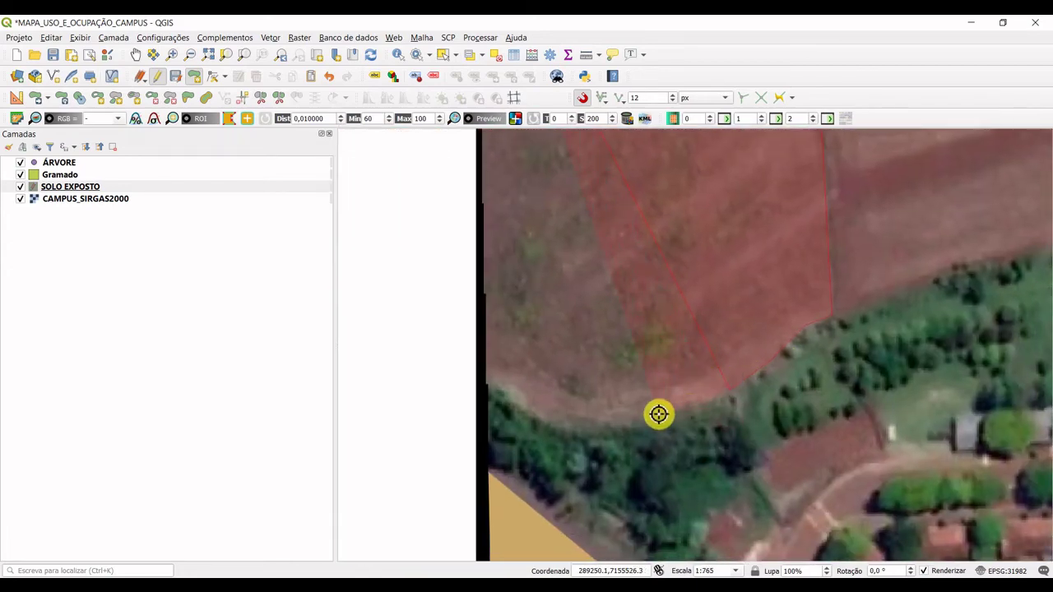
pyautogui.click(604, 420)
pyautogui.click(560, 414)
pyautogui.click(515, 392)
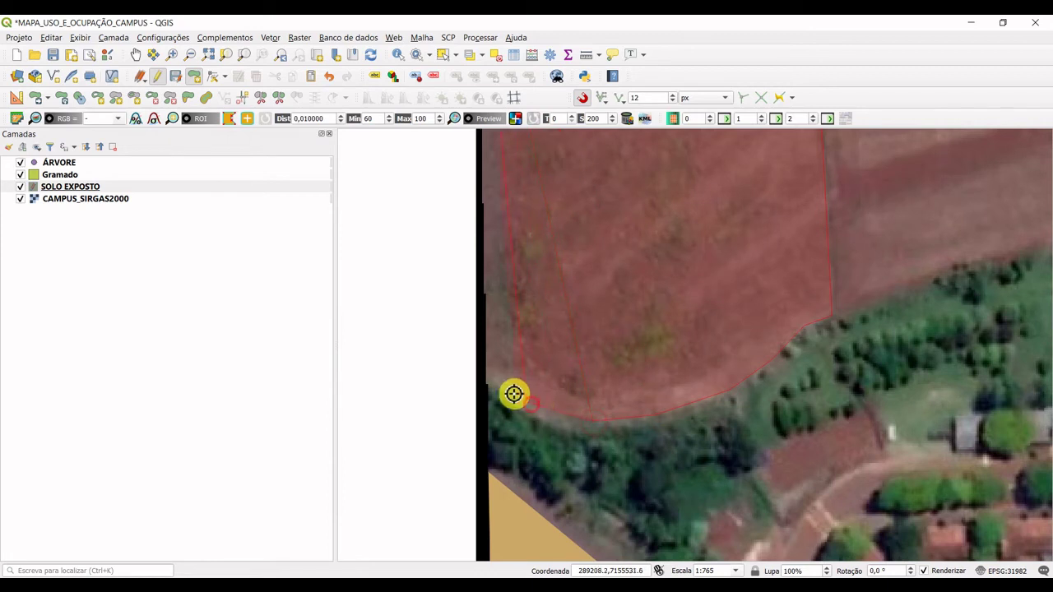
pyautogui.click(484, 380)
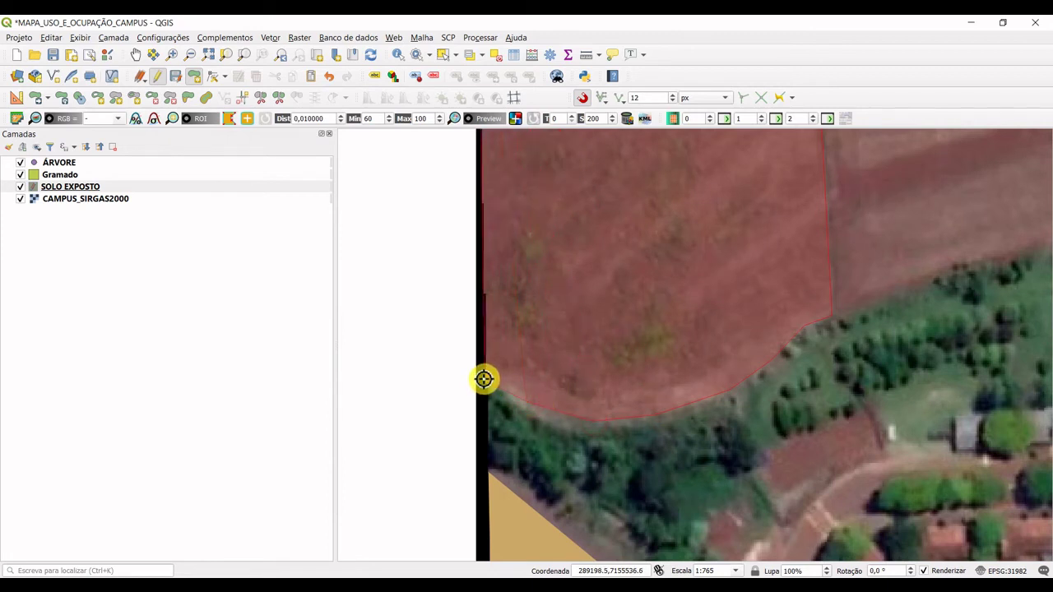
pyautogui.rightClick(484, 380)
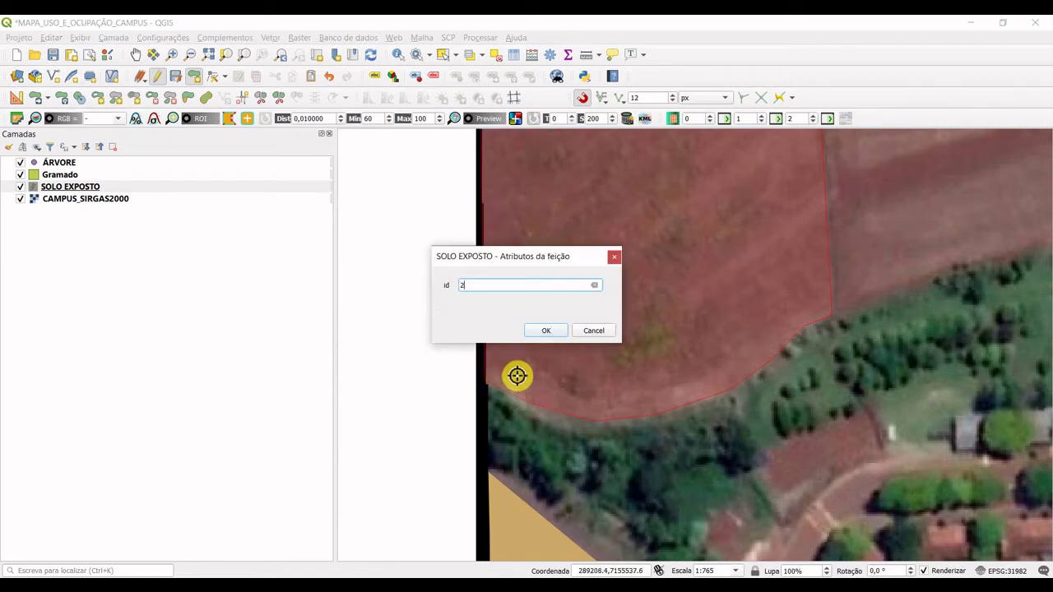
pyautogui.click(545, 330)
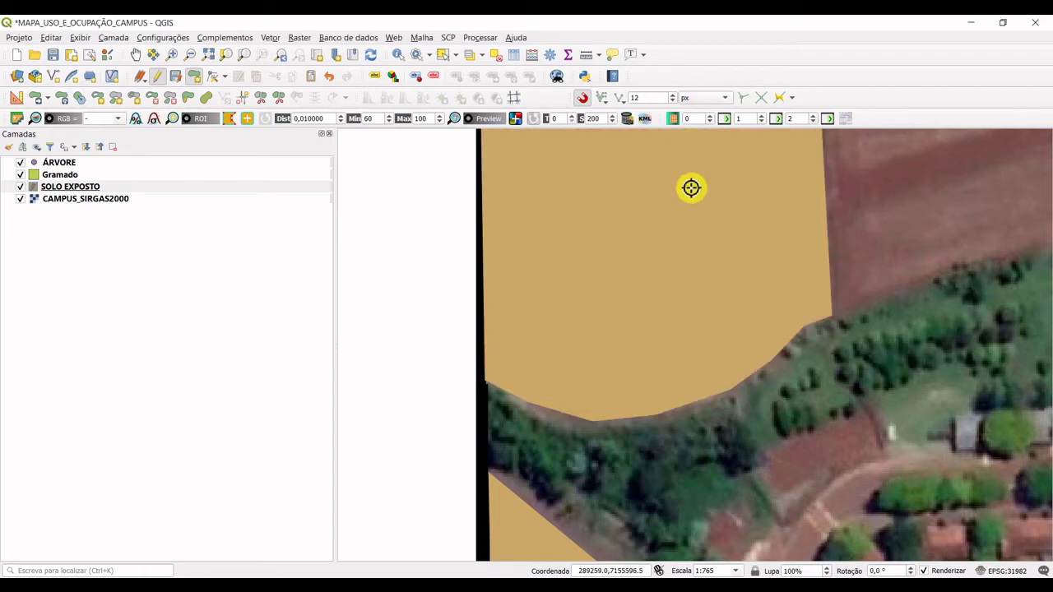
pyautogui.scroll(-1, 691, 186)
pyautogui.scroll(-1, 880, 284)
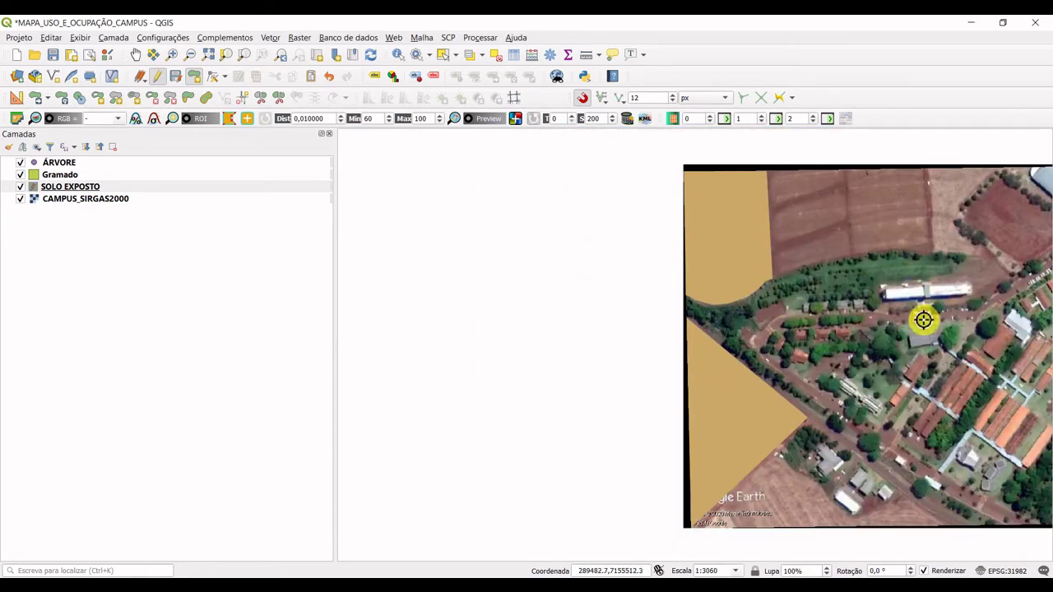
# Save the SOLO EXPOSTO layer edits and the project, and end editing on that layer
pyautogui.moveTo(921, 317); pyautogui.dragTo(719, 322)
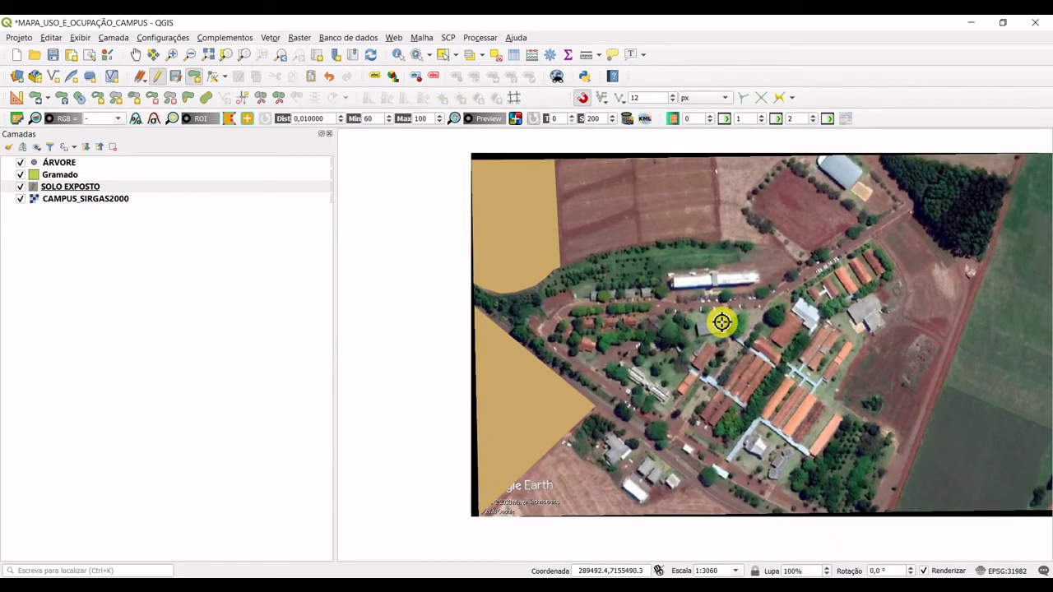
pyautogui.moveTo(702, 458); pyautogui.dragTo(637, 429)
pyautogui.scroll(1, 543, 389)
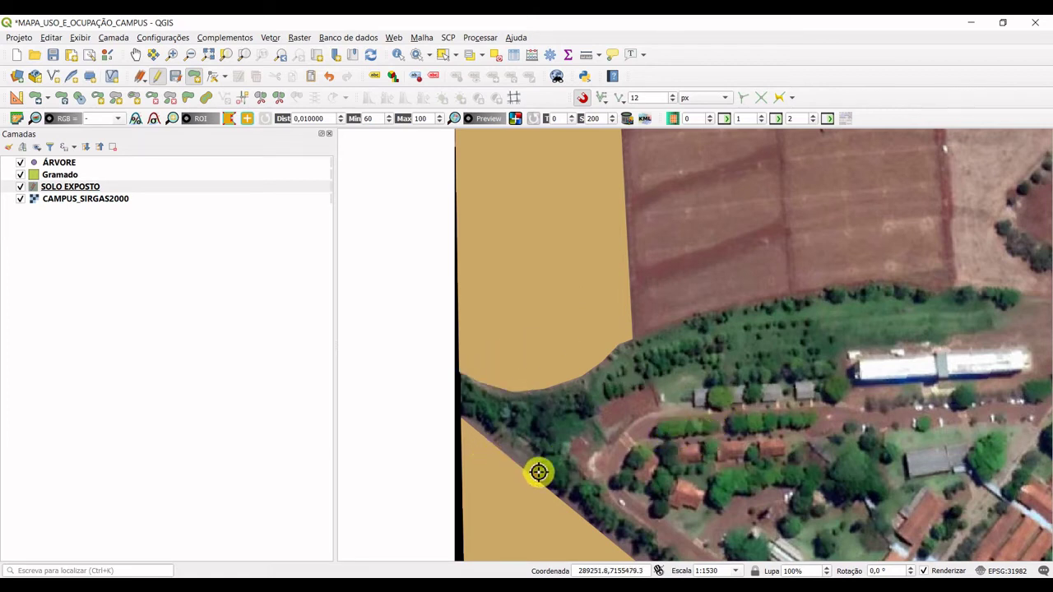
pyautogui.click(176, 81)
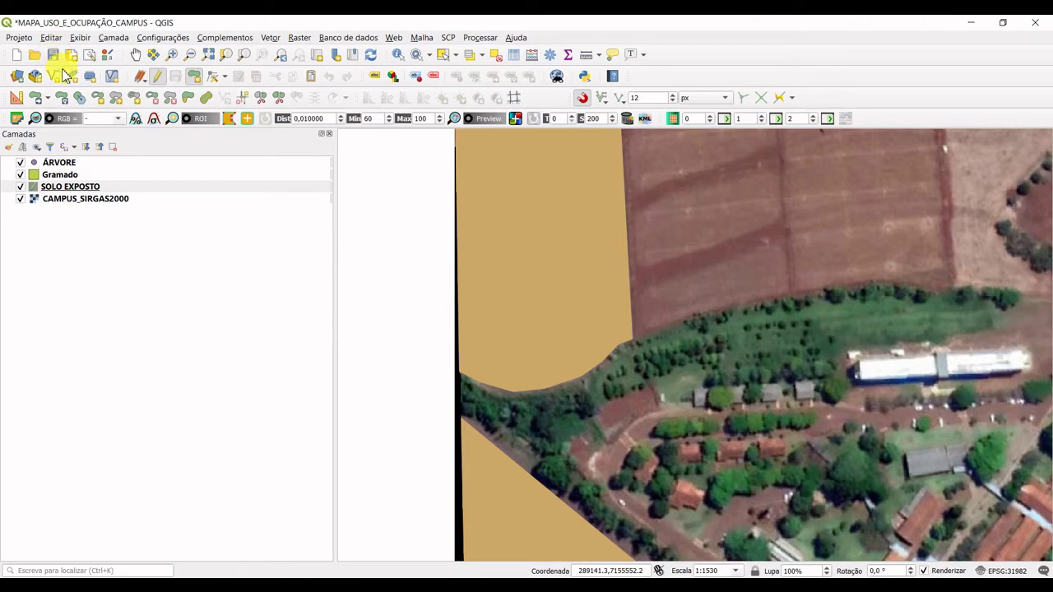
pyautogui.click(51, 56)
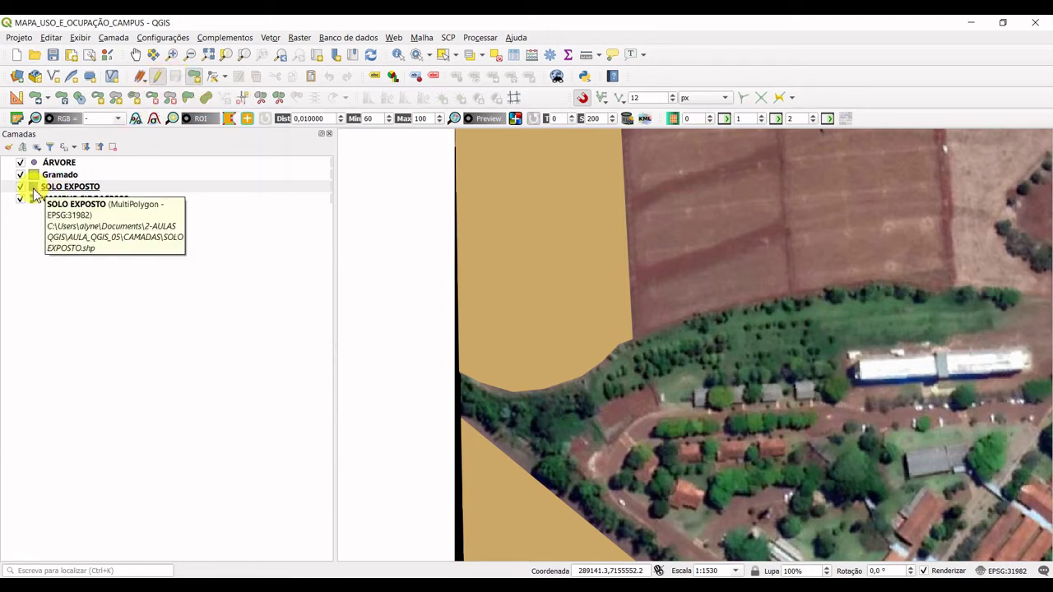
pyautogui.click(157, 76)
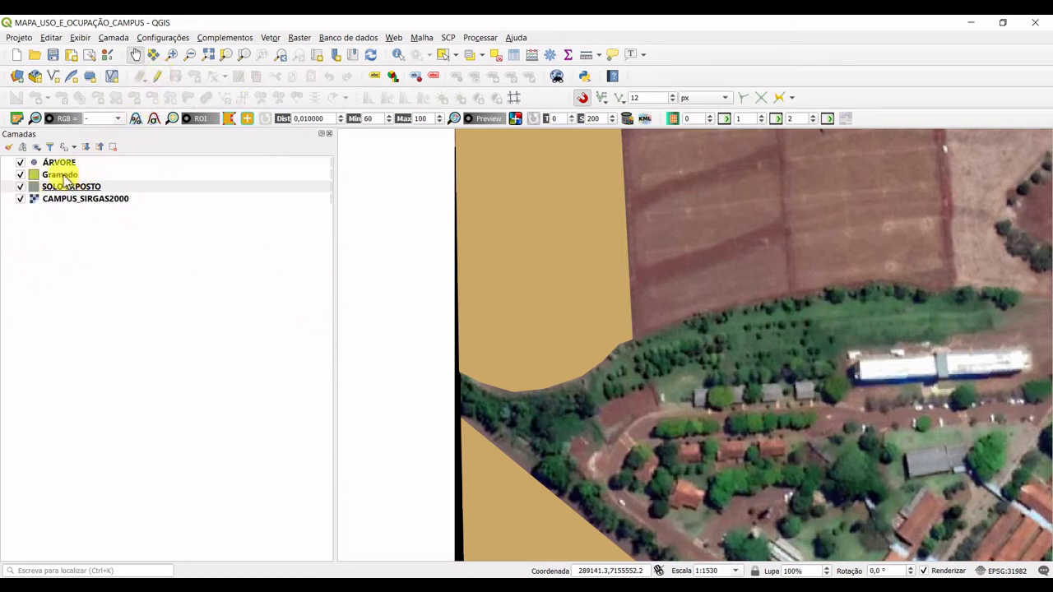
# Change the Gramado layer's simple fill to a bright green and accept the symbology
pyautogui.click(35, 180)
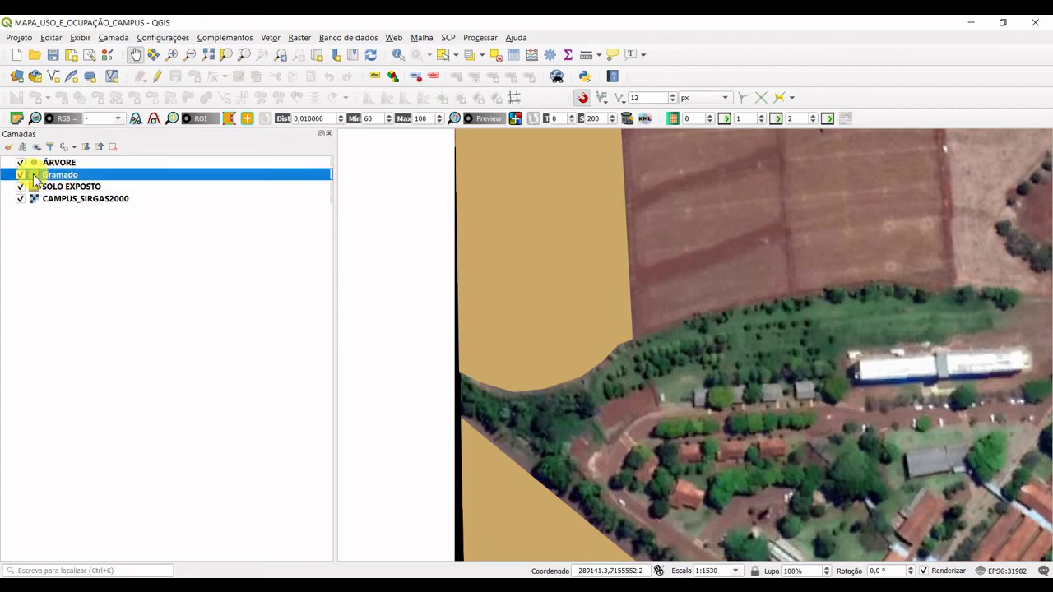
pyautogui.doubleClick(34, 177)
pyautogui.click(382, 126)
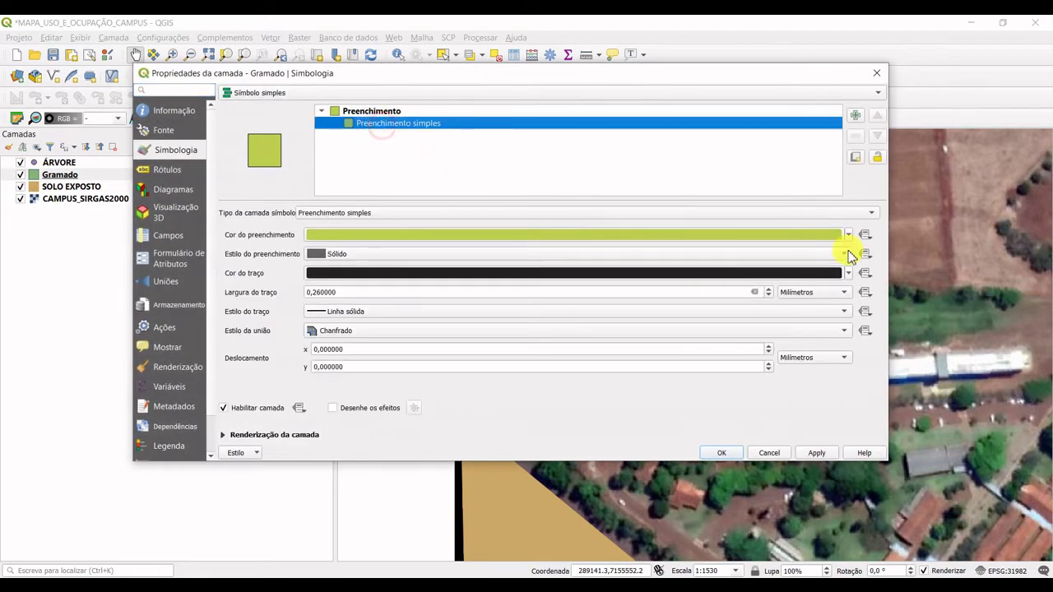
pyautogui.click(848, 235)
pyautogui.moveTo(408, 276); pyautogui.dragTo(413, 306)
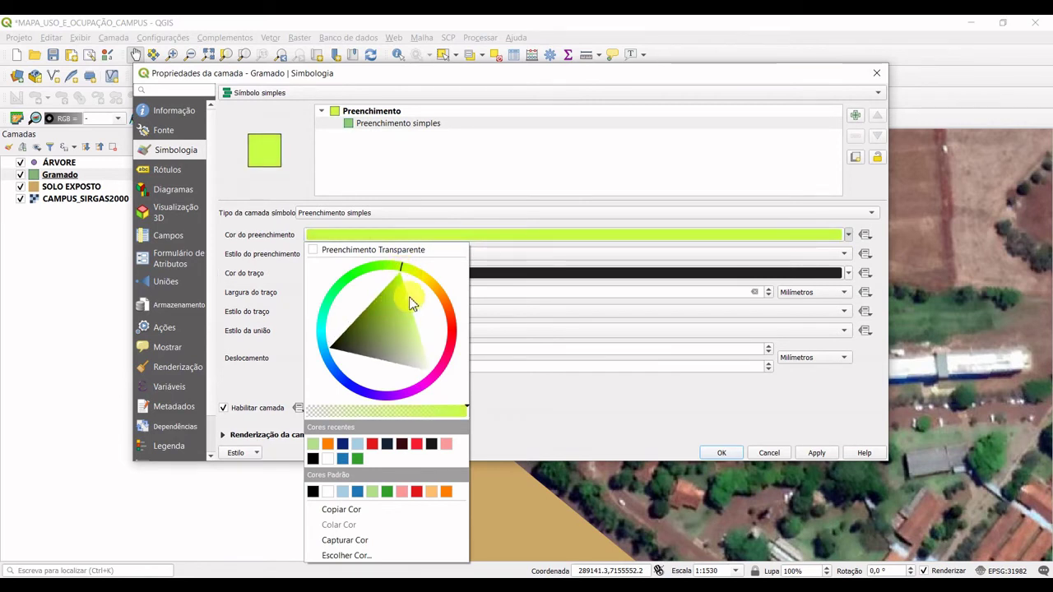
pyautogui.moveTo(400, 266); pyautogui.dragTo(392, 287)
pyautogui.click(815, 452)
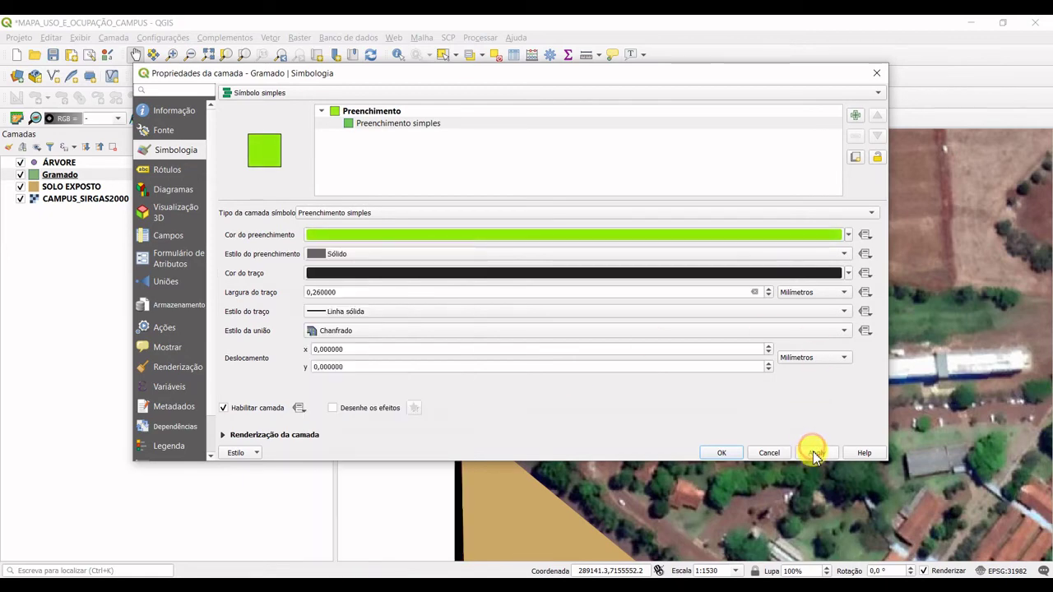
pyautogui.click(730, 452)
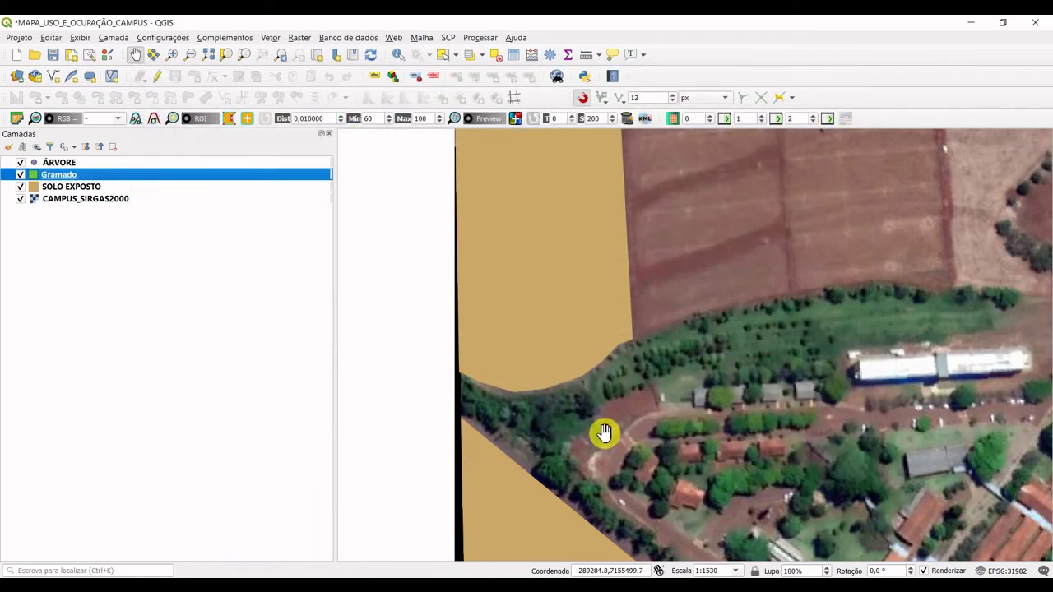
# Enable editing on the Gramado layer and activate Add Polygon for the vegetated strip between the two bare fields
pyautogui.moveTo(666, 369); pyautogui.dragTo(615, 280)
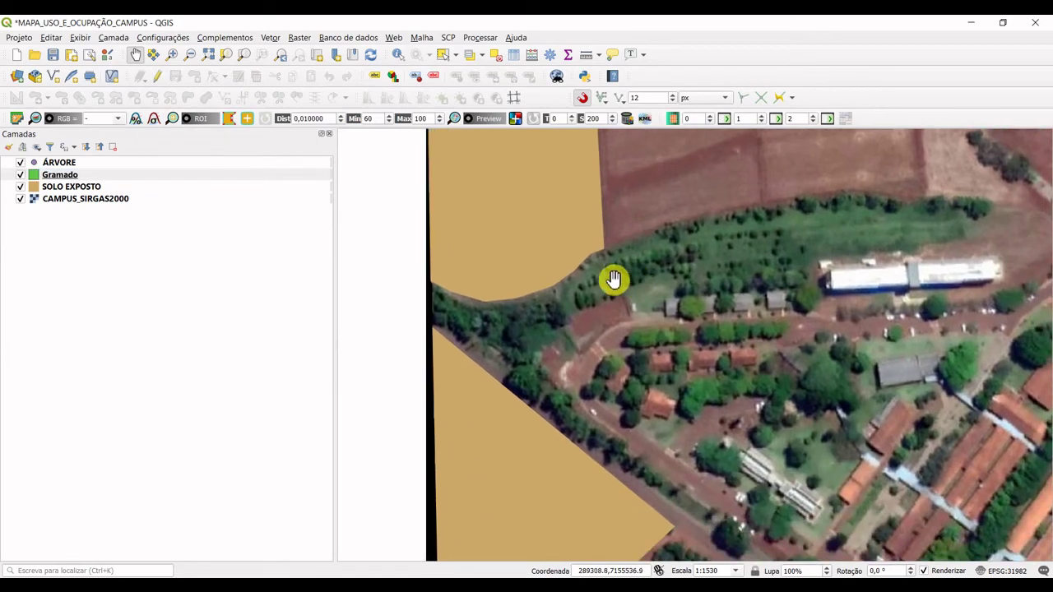
pyautogui.scroll(1, 486, 301)
pyautogui.moveTo(551, 285); pyautogui.dragTo(634, 285)
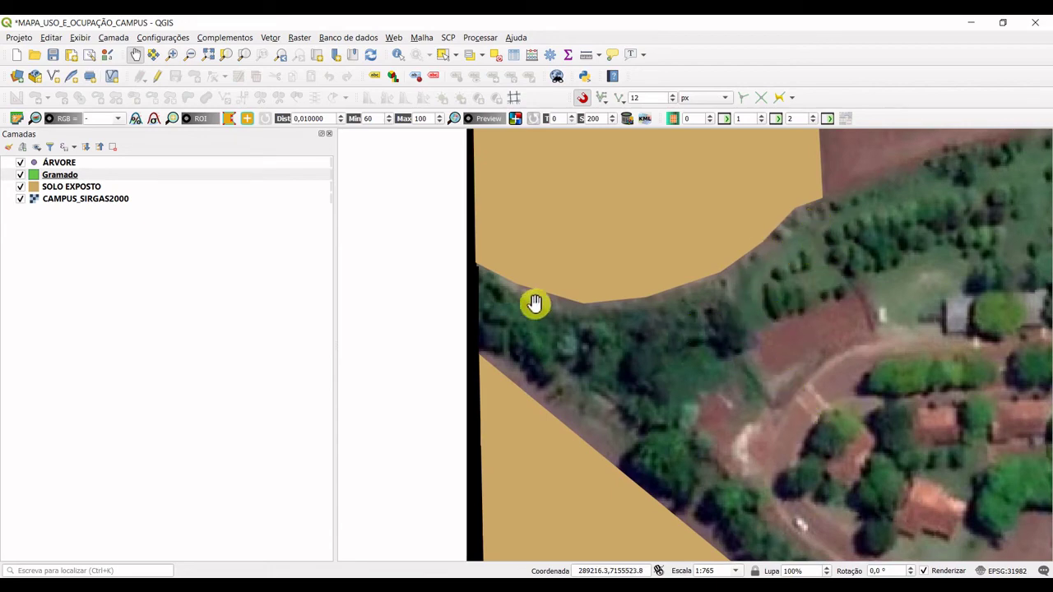
pyautogui.scroll(1, 528, 312)
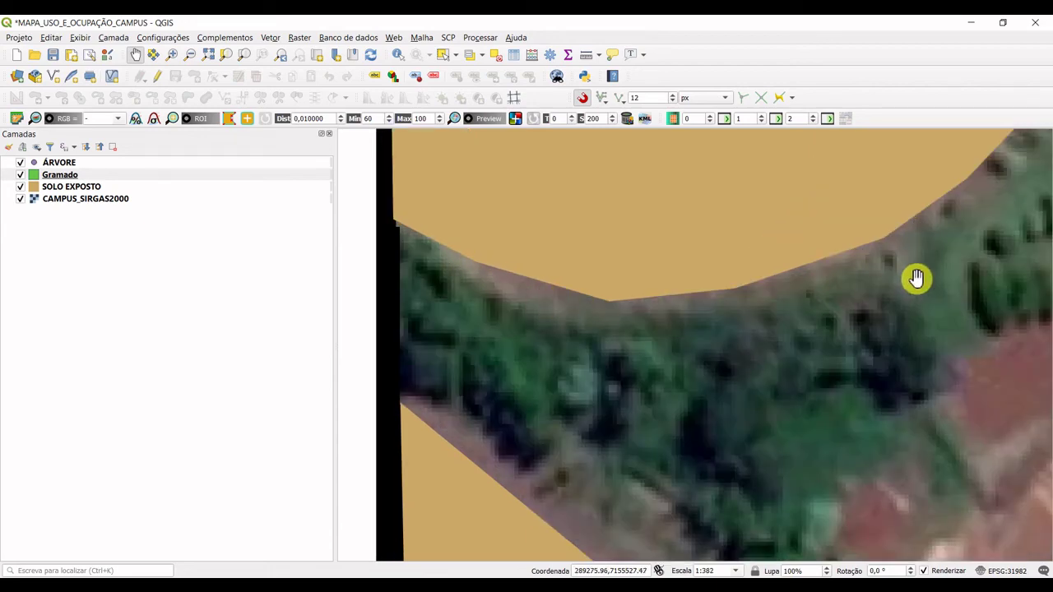
pyautogui.scroll(-1, 861, 311)
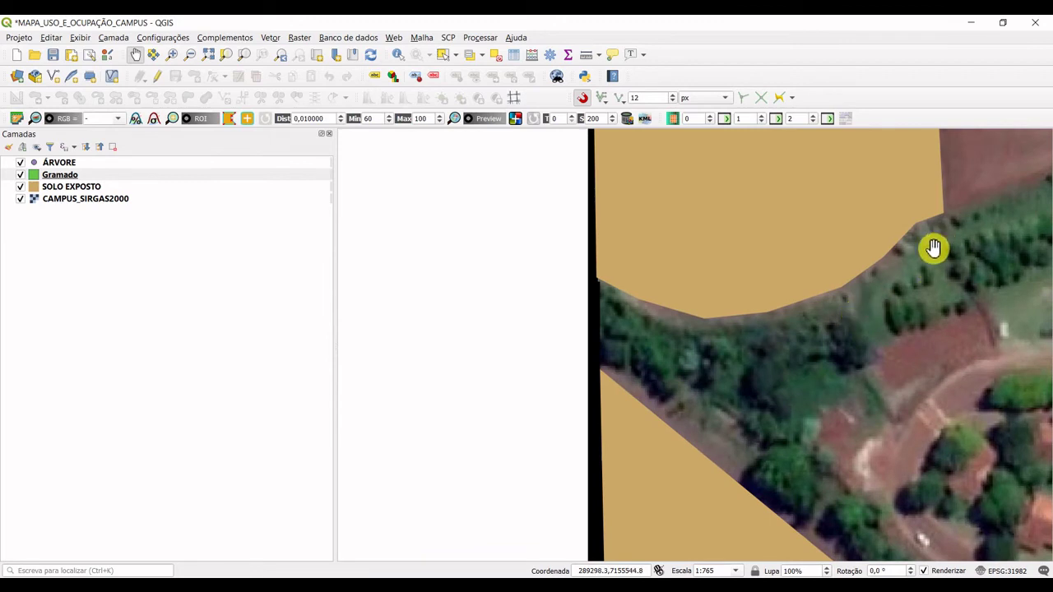
pyautogui.moveTo(898, 324); pyautogui.dragTo(678, 305)
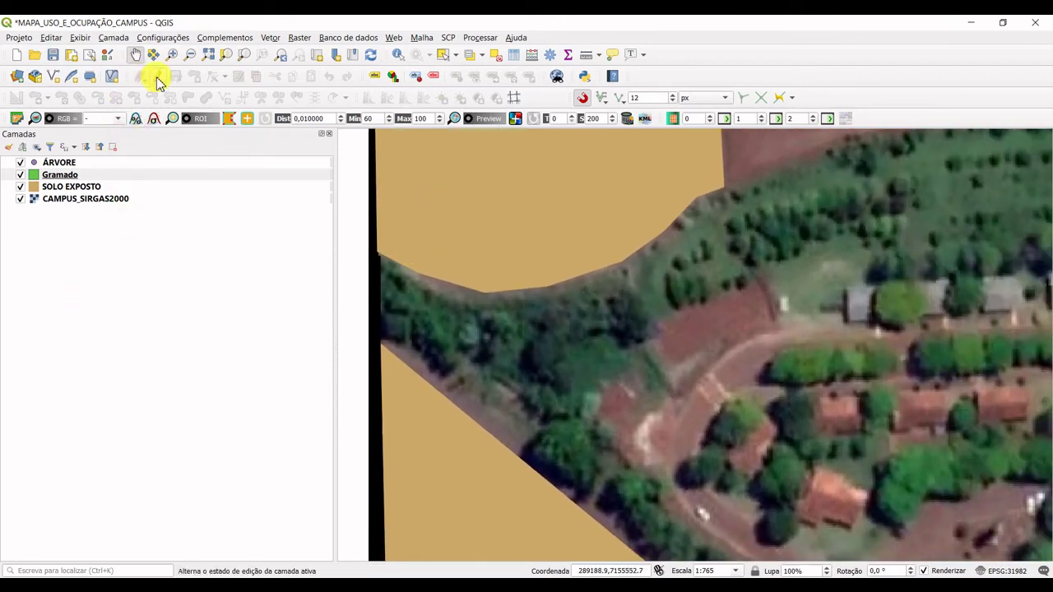
pyautogui.click(59, 175)
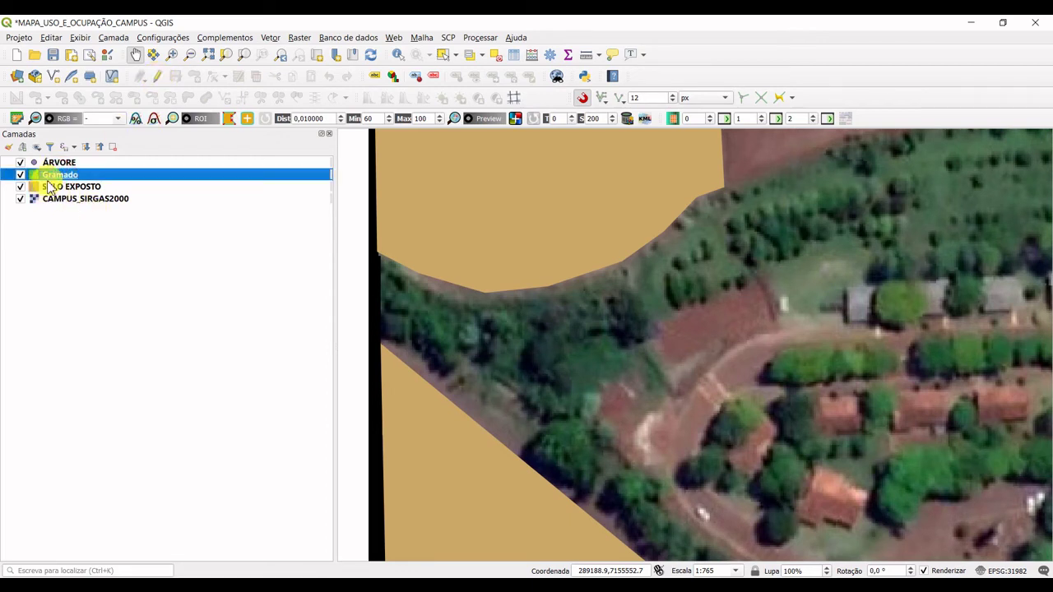
pyautogui.click(162, 79)
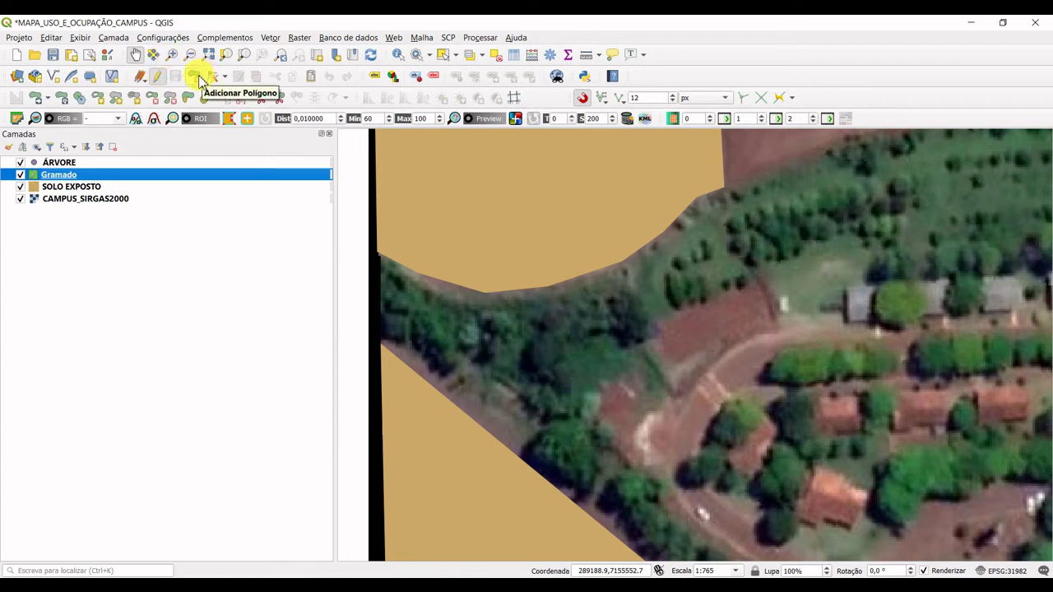
pyautogui.click(196, 78)
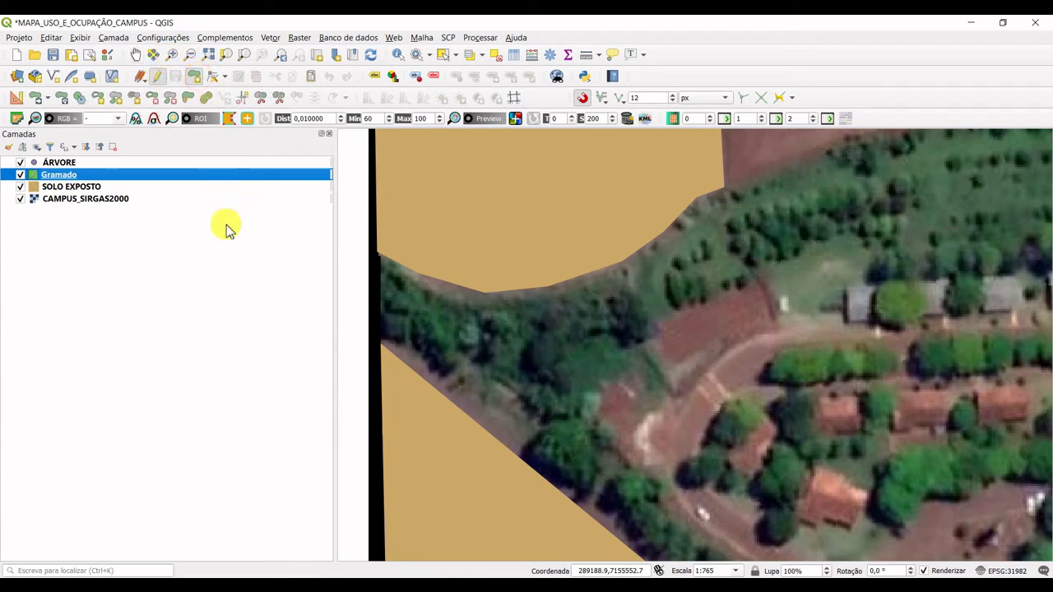
pyautogui.click(582, 100)
# Start a Gramado polygon at the western image border, following the northwest SOLO EXPOSTO field's curved southern edge to its southeast corner
pyautogui.scroll(1, 387, 279)
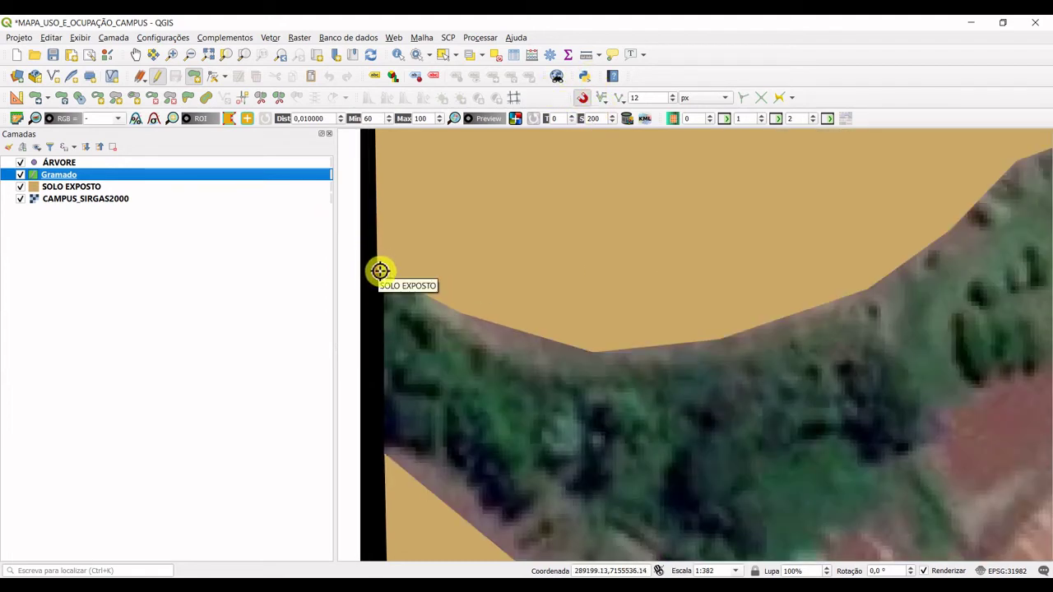
pyautogui.click(380, 272)
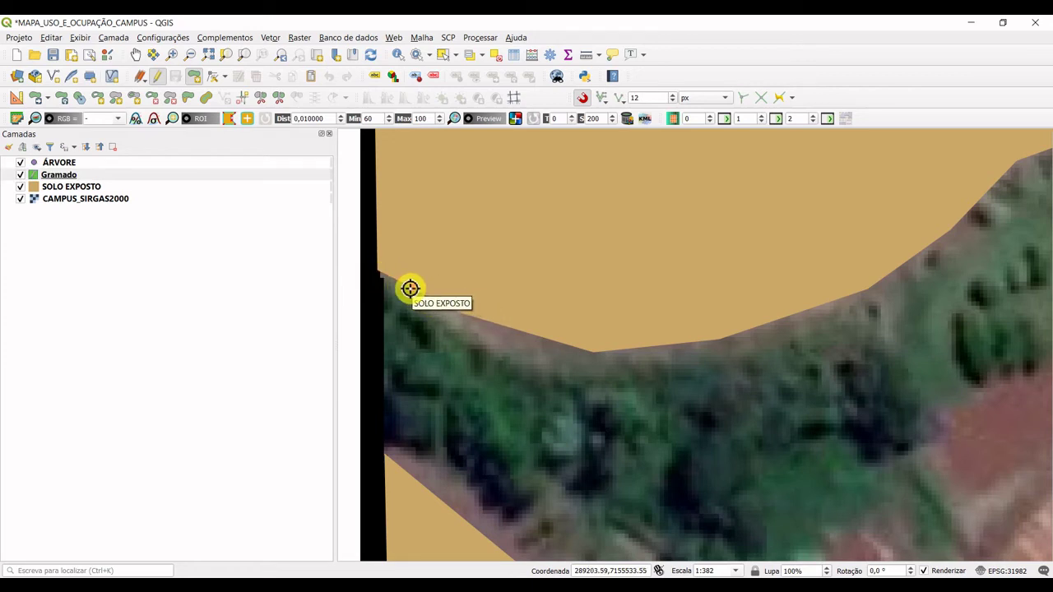
pyautogui.click(471, 313)
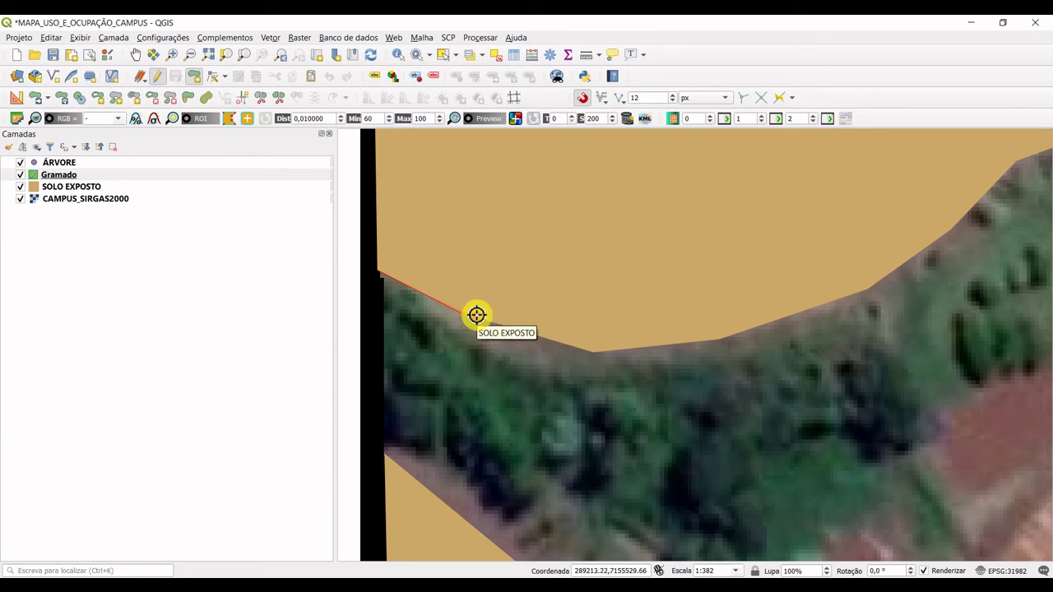
pyautogui.click(589, 353)
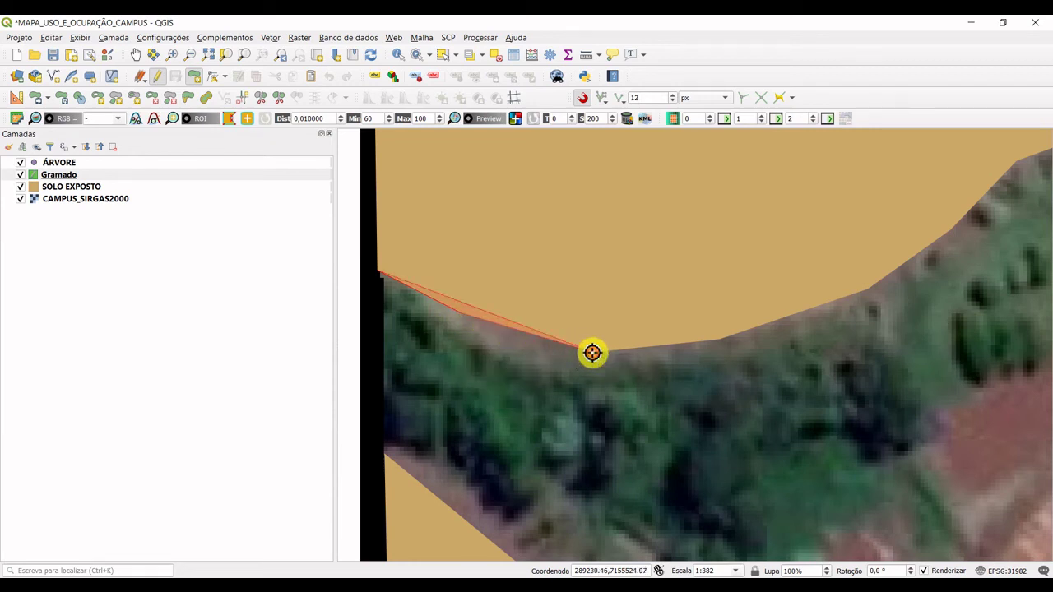
pyautogui.click(722, 341)
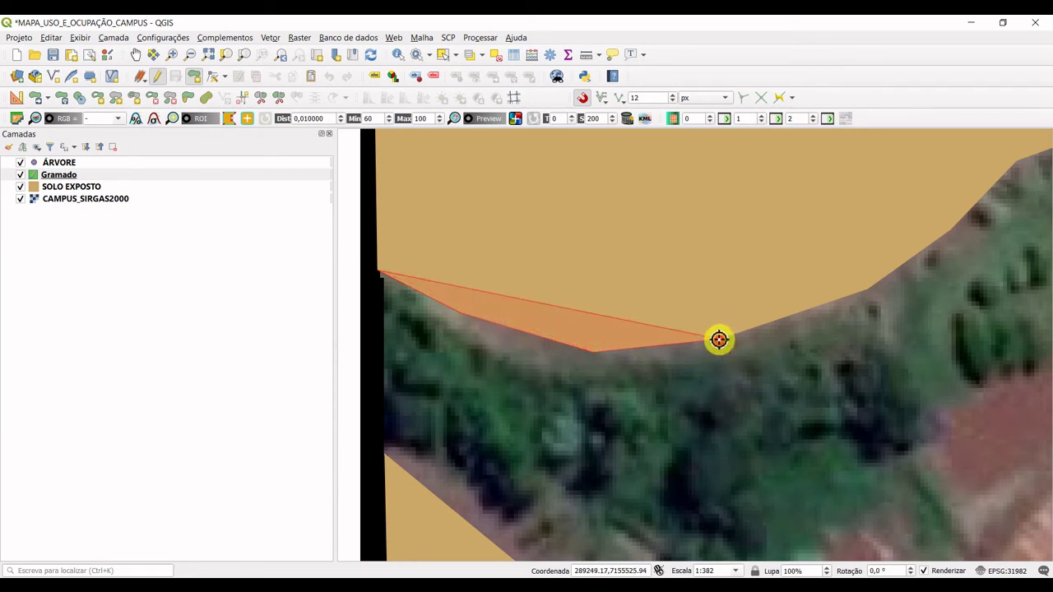
pyautogui.click(865, 288)
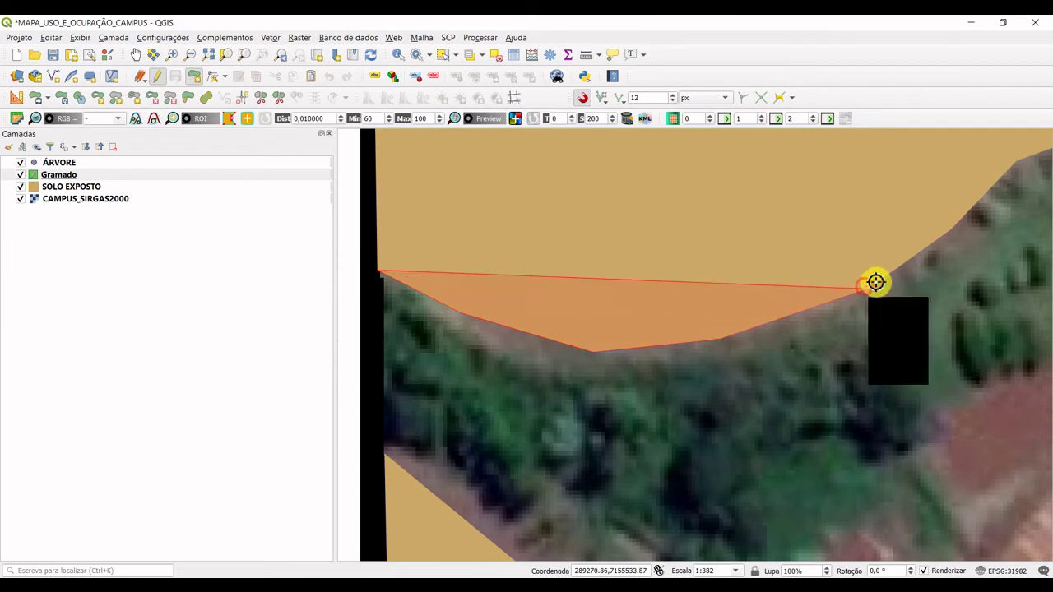
pyautogui.moveTo(953, 230); pyautogui.dragTo(616, 334)
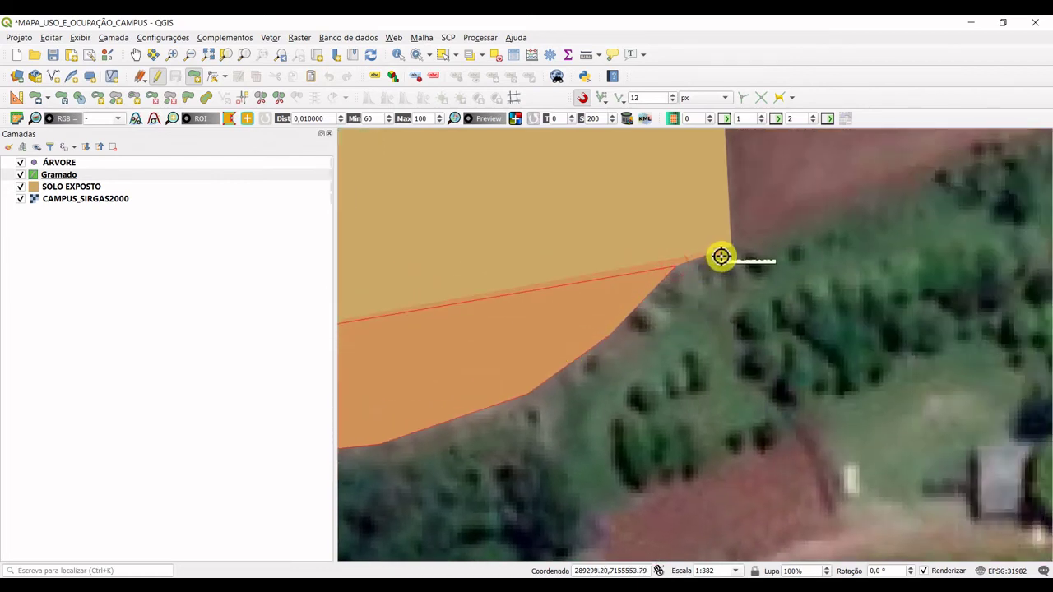
pyautogui.click(731, 248)
# Extend the Gramado polygon east along the crop field's edge, south to the small roadside buildings, and back west to the bare plot
pyautogui.scroll(-1, 748, 253)
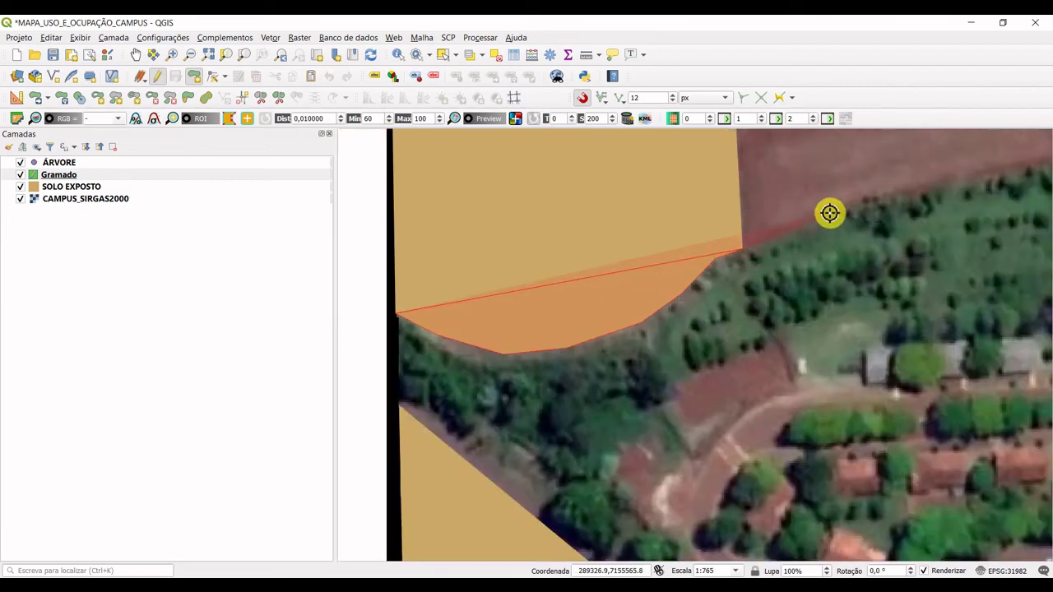
pyautogui.scroll(-1, 909, 200)
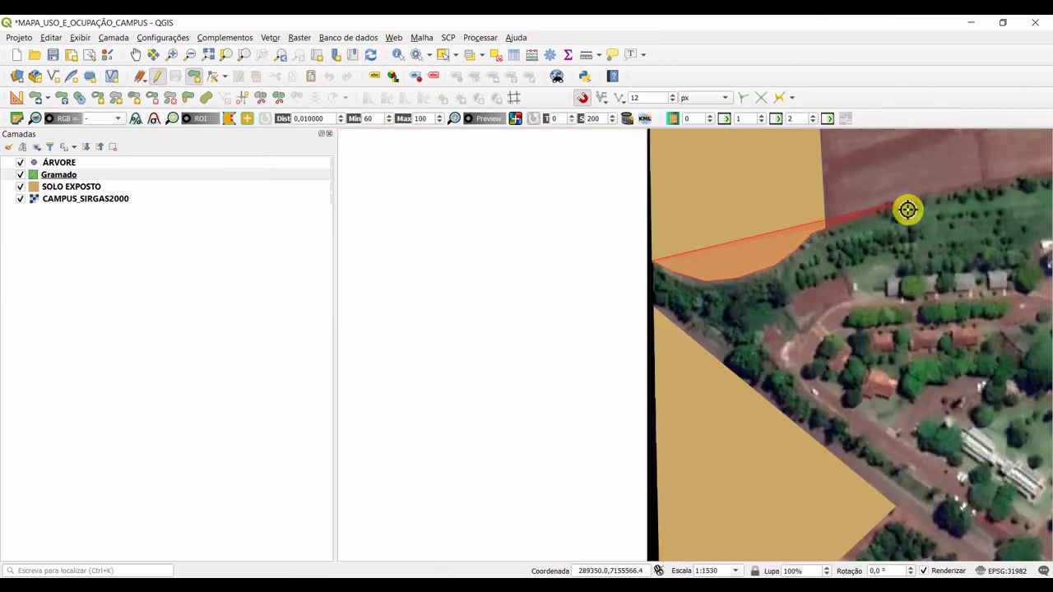
pyautogui.scroll(1, 928, 224)
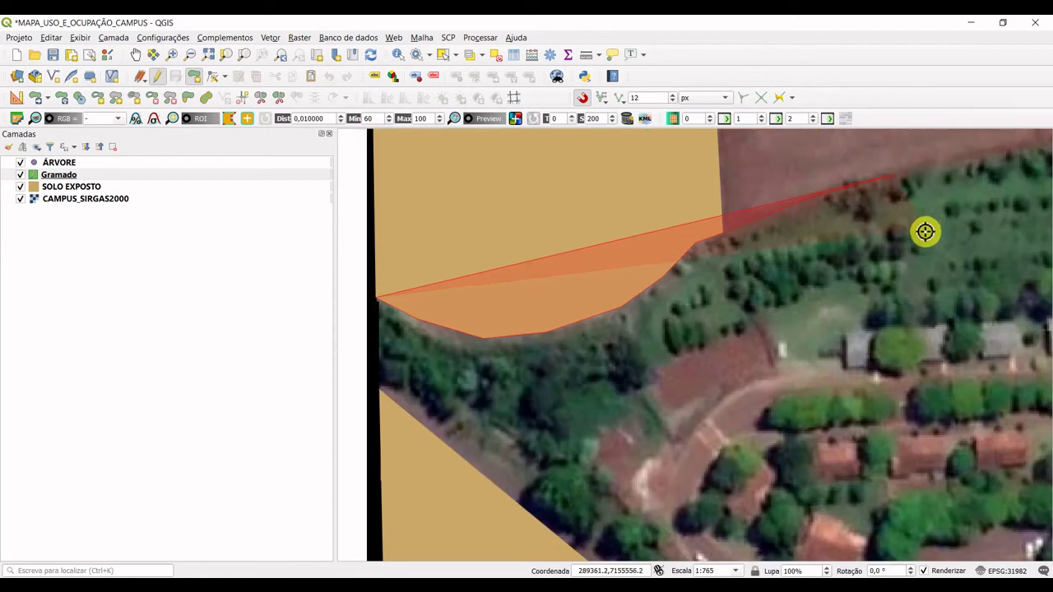
pyautogui.click(929, 327)
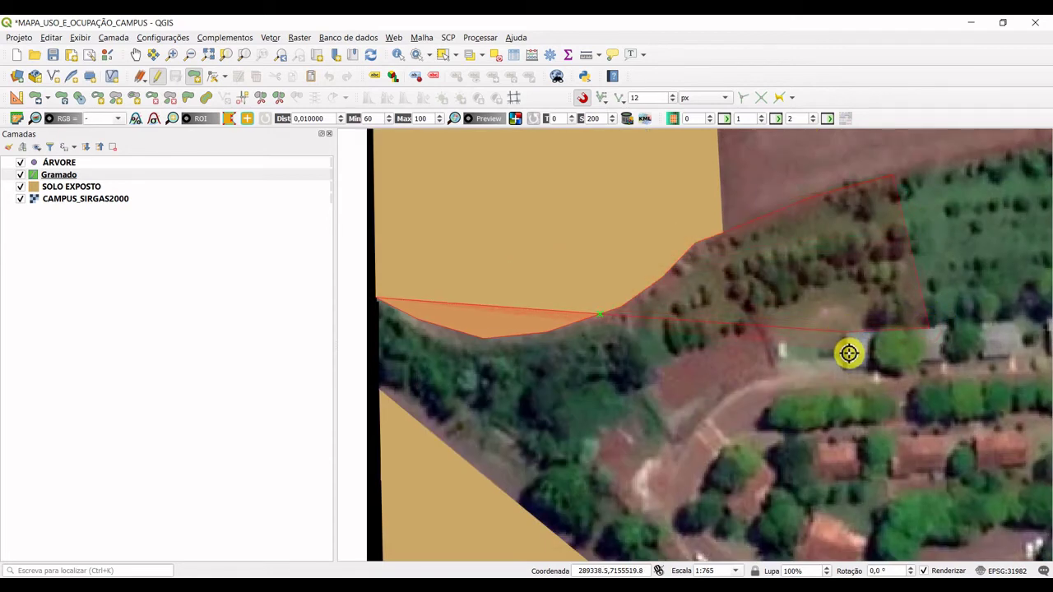
pyautogui.click(844, 360)
pyautogui.click(777, 364)
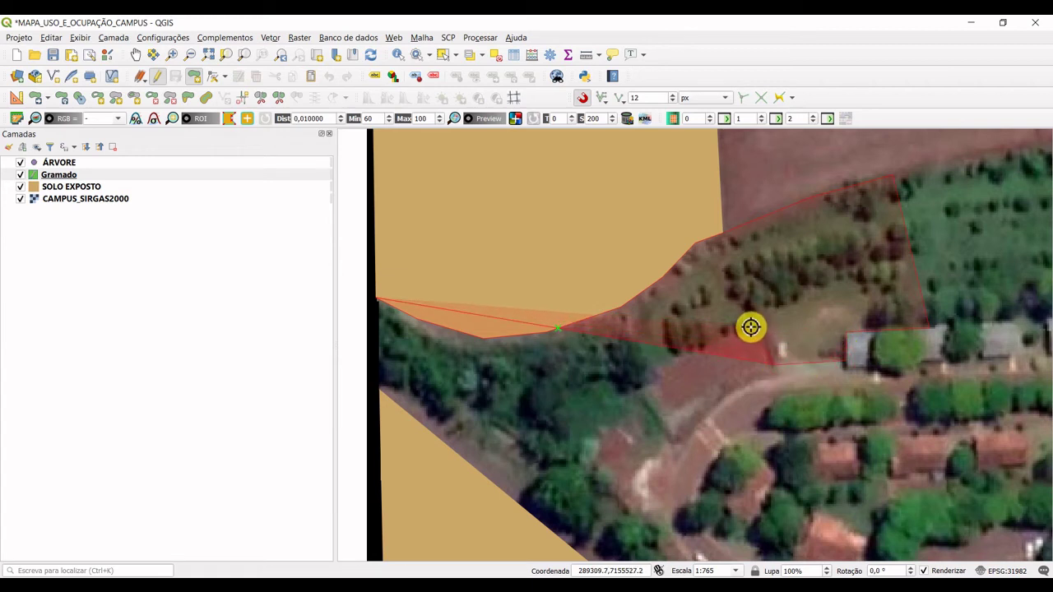
# Finish the Gramado polygon around the bare plot and southwest along the tree line to the western image border, assigning id 1
pyautogui.click(750, 326)
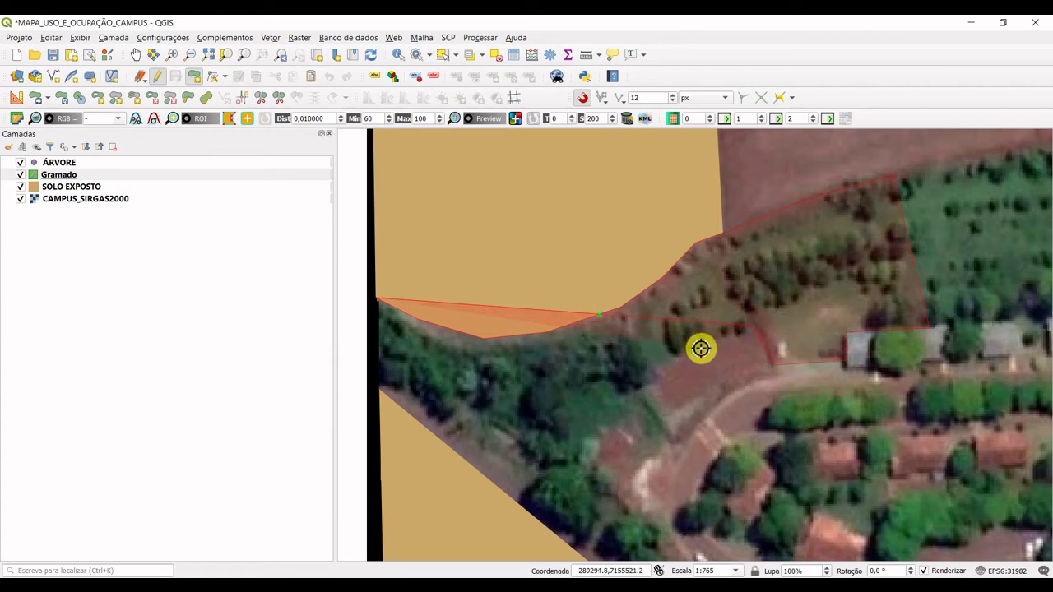
pyautogui.click(648, 369)
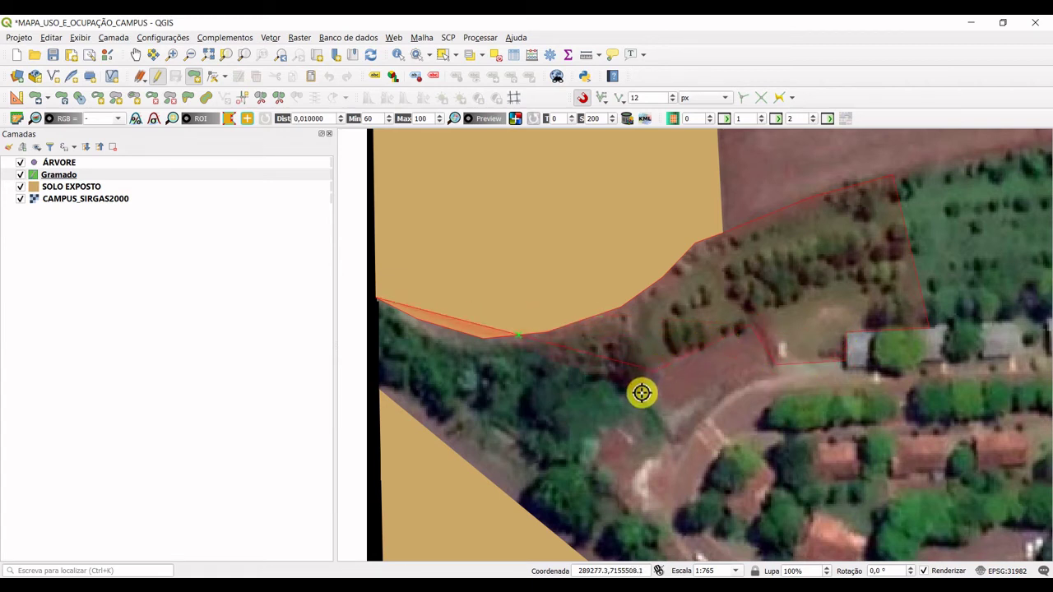
pyautogui.click(666, 428)
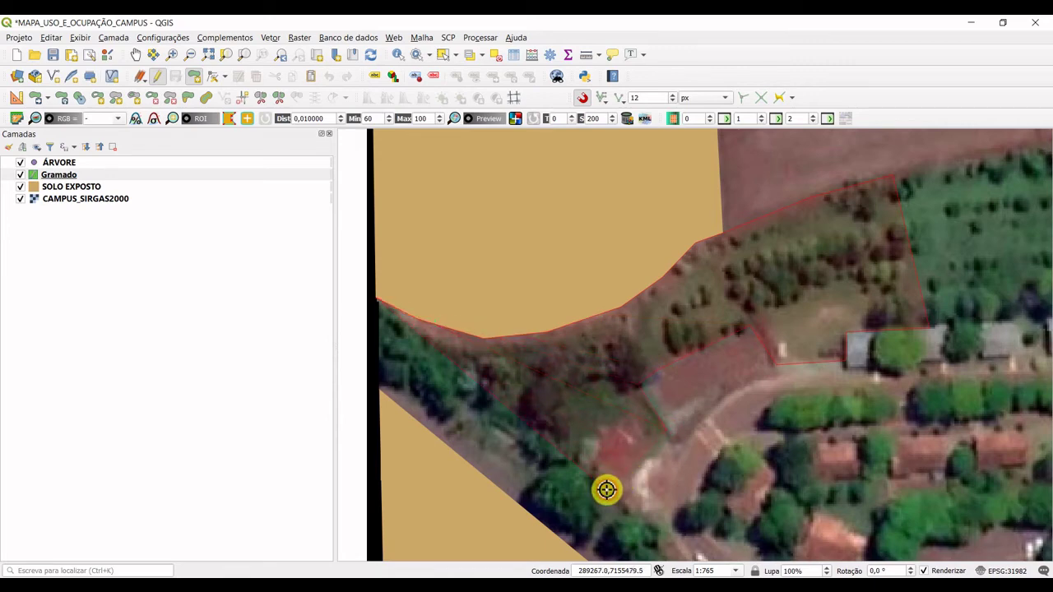
pyautogui.scroll(-1, 594, 492)
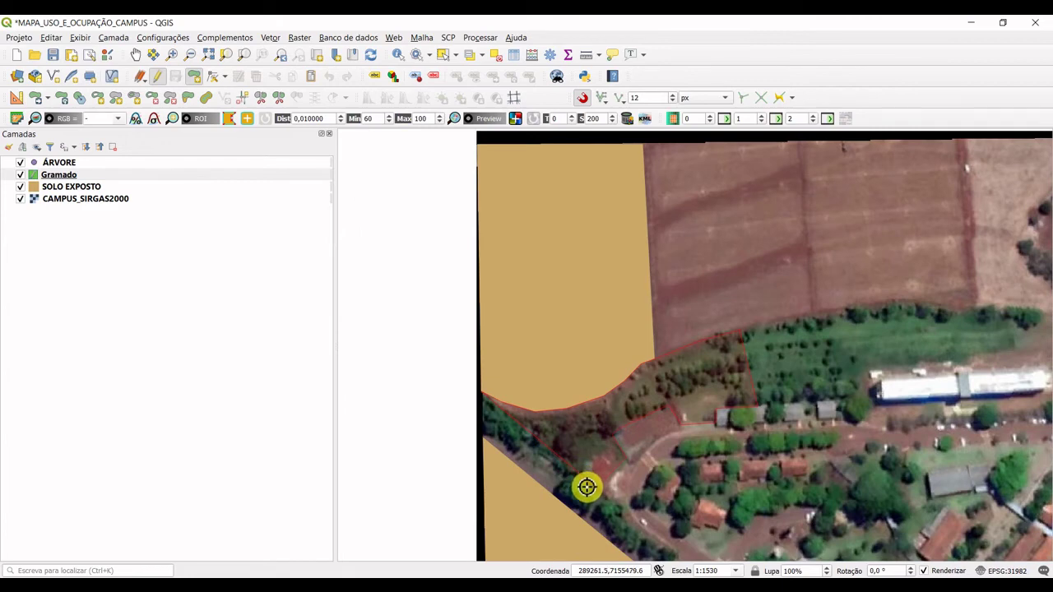
pyautogui.scroll(1, 586, 487)
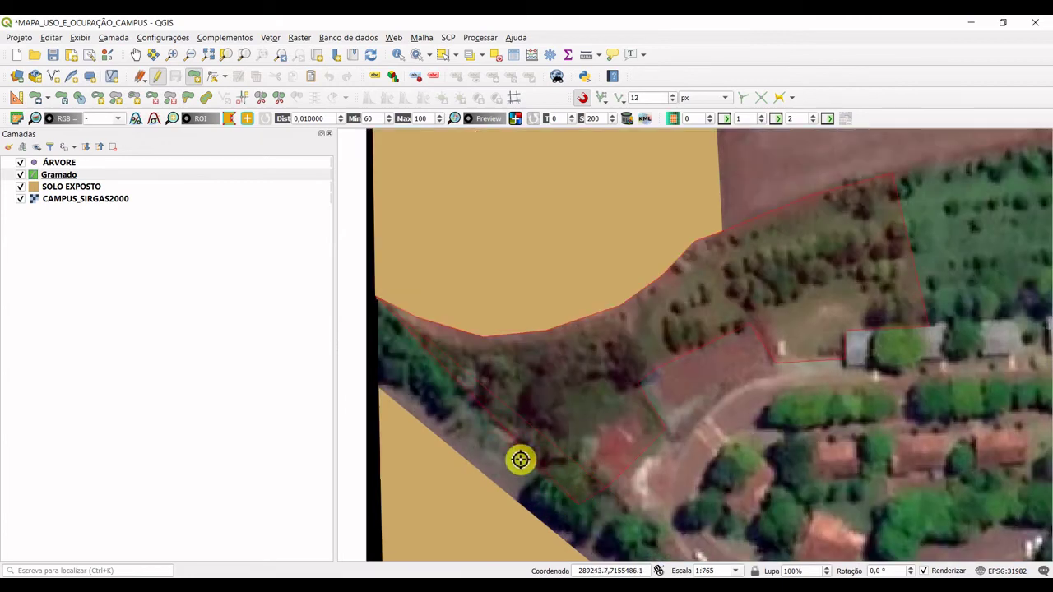
pyautogui.rightClick(380, 370)
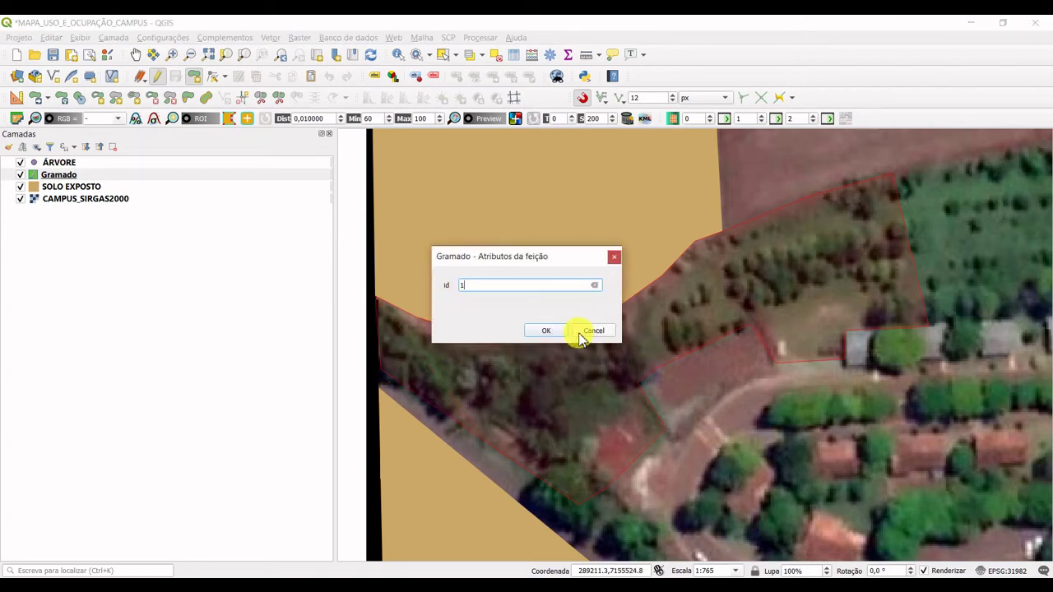
pyautogui.click(551, 330)
# Stop editing the Gramado layer with its polygon kept, and hide the layer to expose the trees beneath it
pyautogui.scroll(-4, 620, 348)
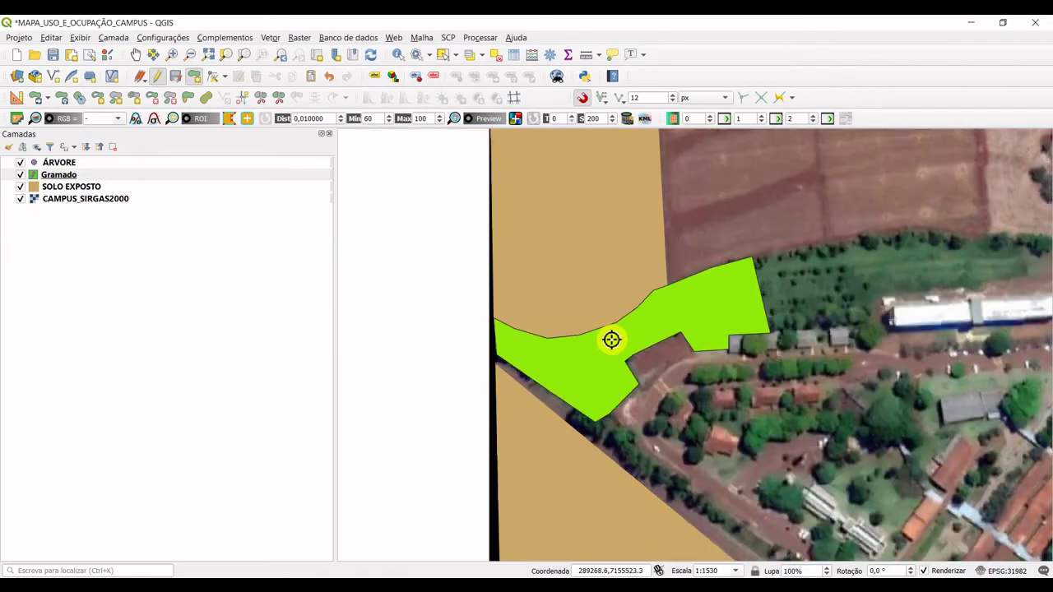
pyautogui.scroll(2, 668, 333)
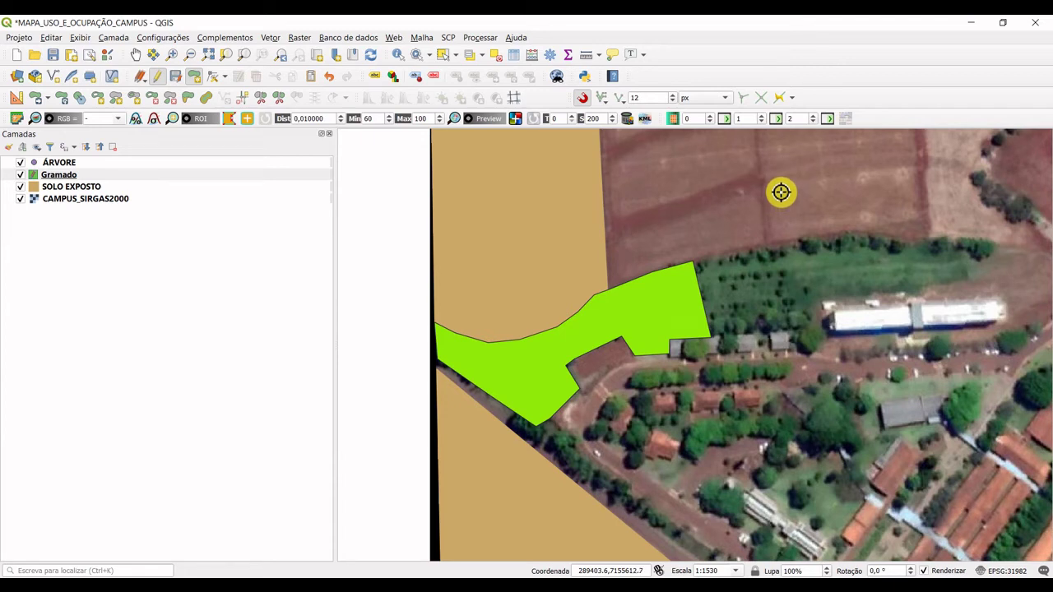
pyautogui.click(609, 349)
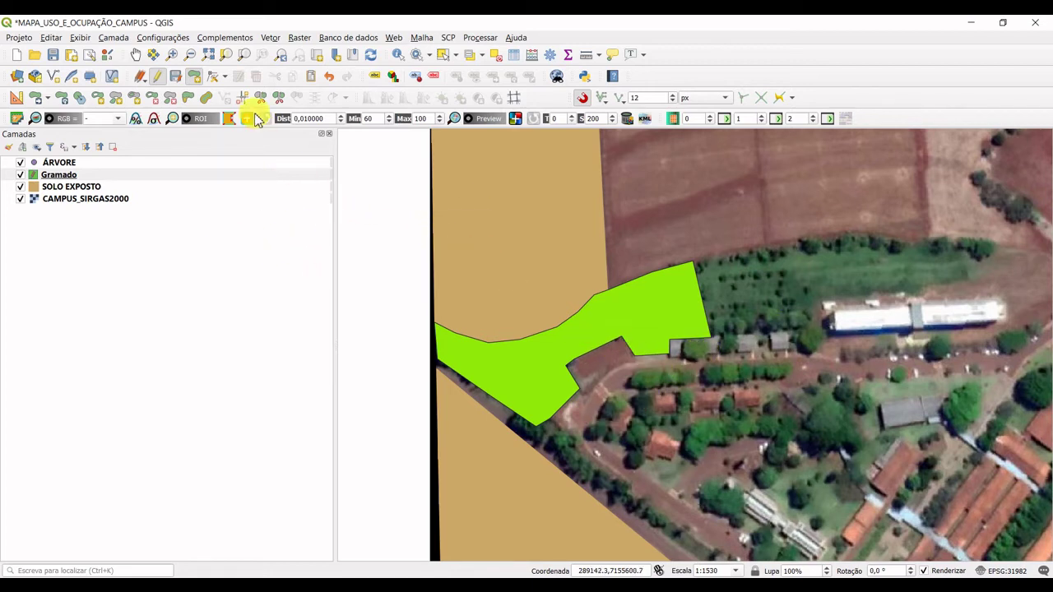
pyautogui.click(156, 78)
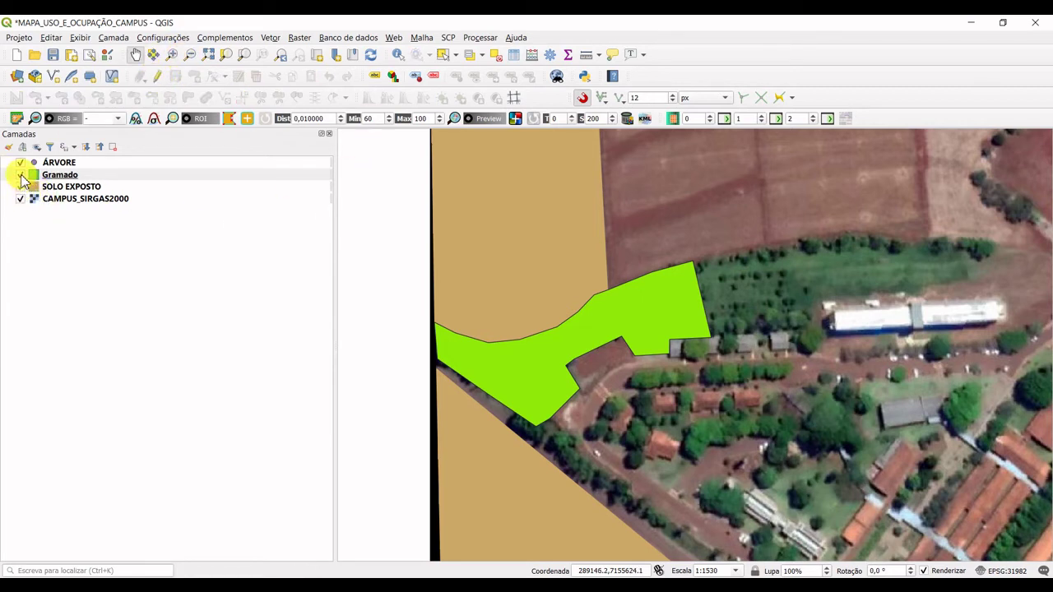
pyautogui.click(20, 175)
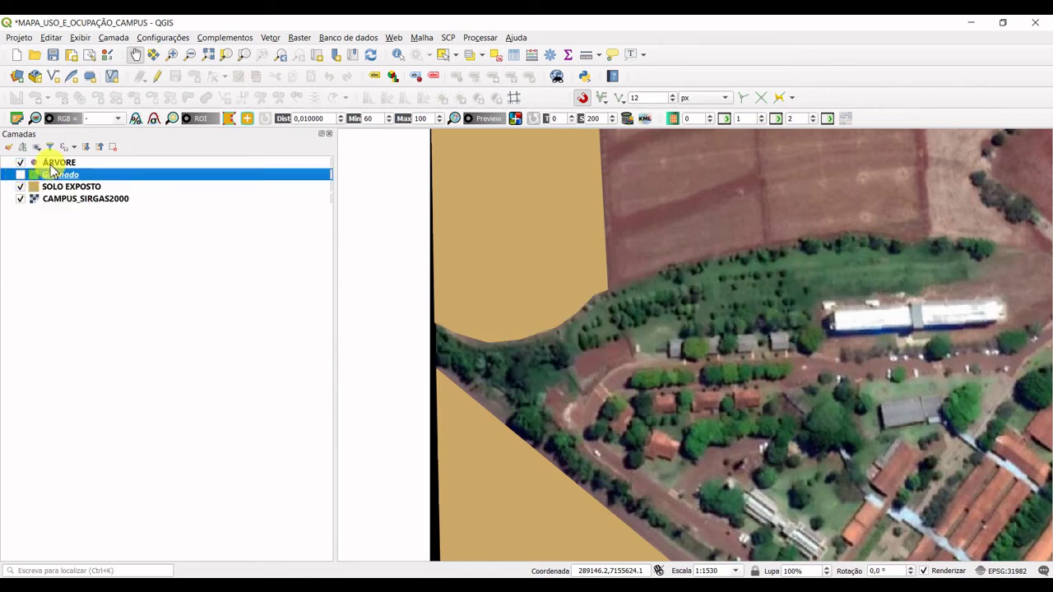
# Change the ÁRVORE layer's simple marker fill to a dark green and accept the symbology
pyautogui.doubleClick(51, 163)
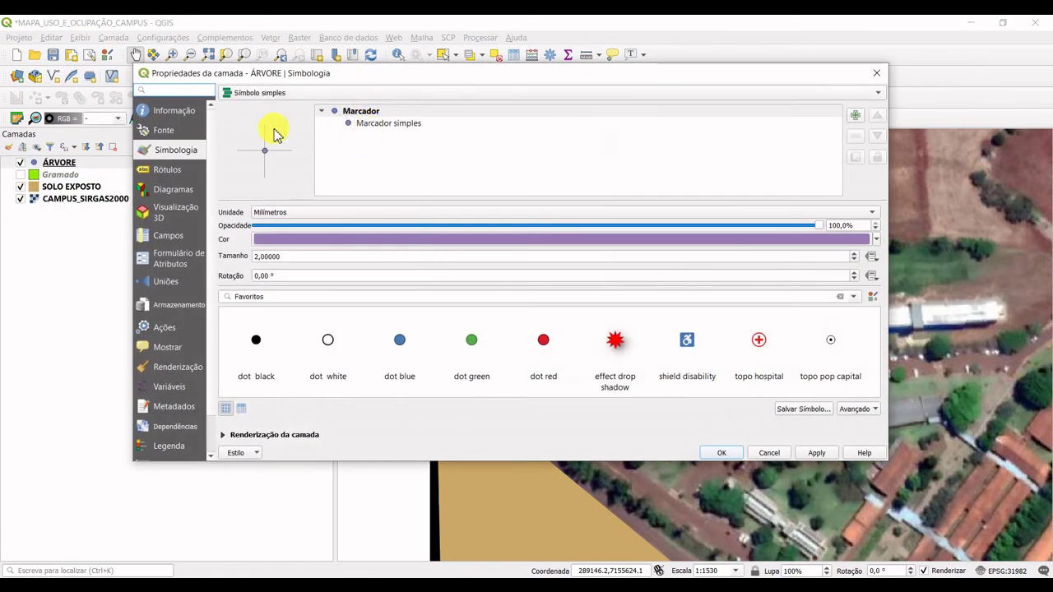
pyautogui.click(394, 115)
pyautogui.click(396, 124)
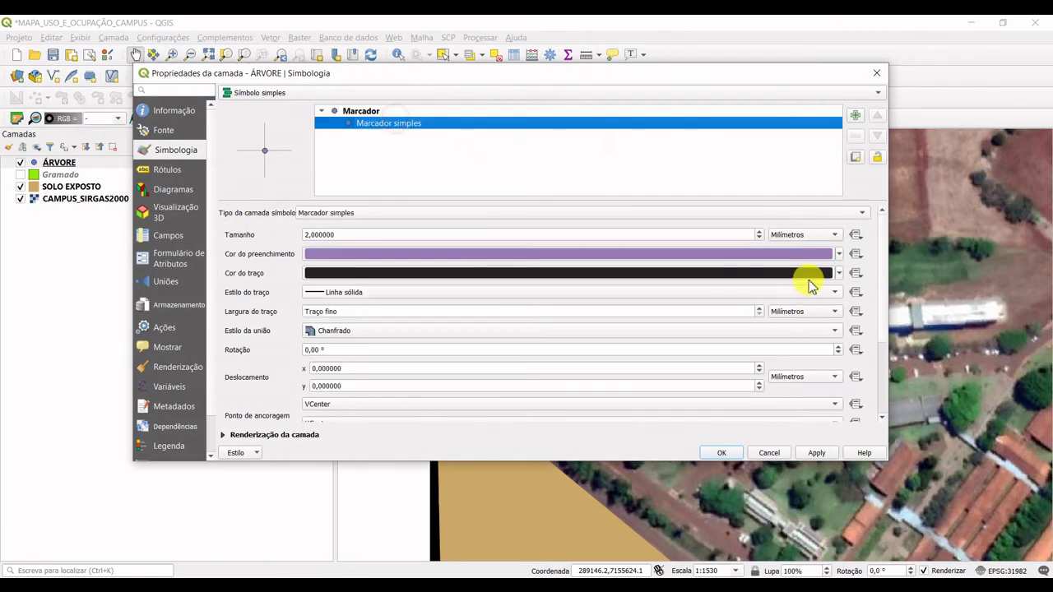
pyautogui.click(838, 254)
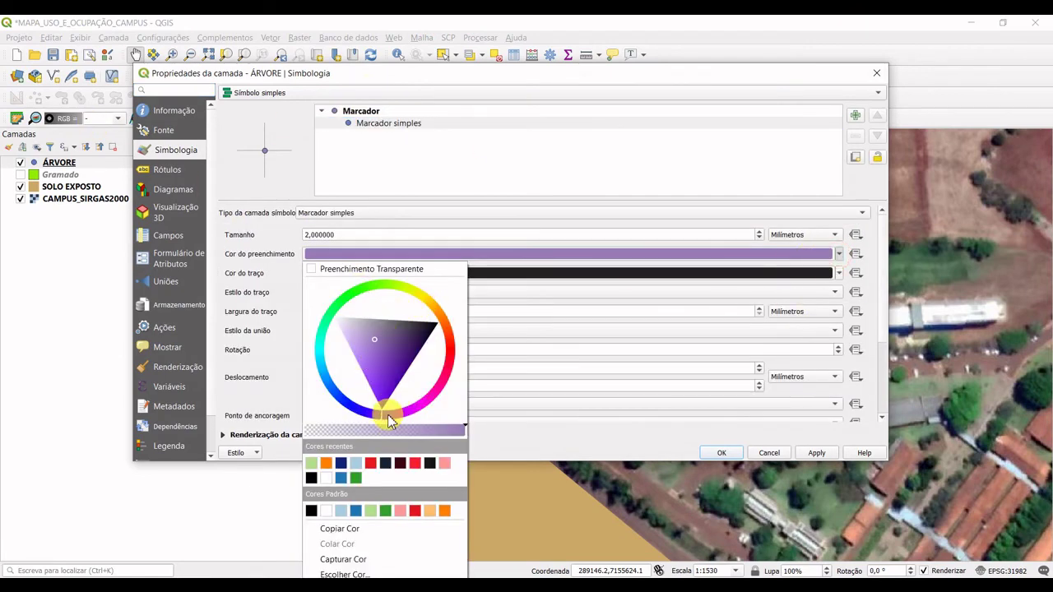
pyautogui.moveTo(381, 415); pyautogui.dragTo(325, 315)
pyautogui.moveTo(419, 354)
pyautogui.mouseDown()
pyautogui.moveTo(370, 372)
pyautogui.moveTo(421, 330)
pyautogui.moveTo(407, 353)
pyautogui.mouseUp()
pyautogui.moveTo(330, 321); pyautogui.dragTo(342, 306)
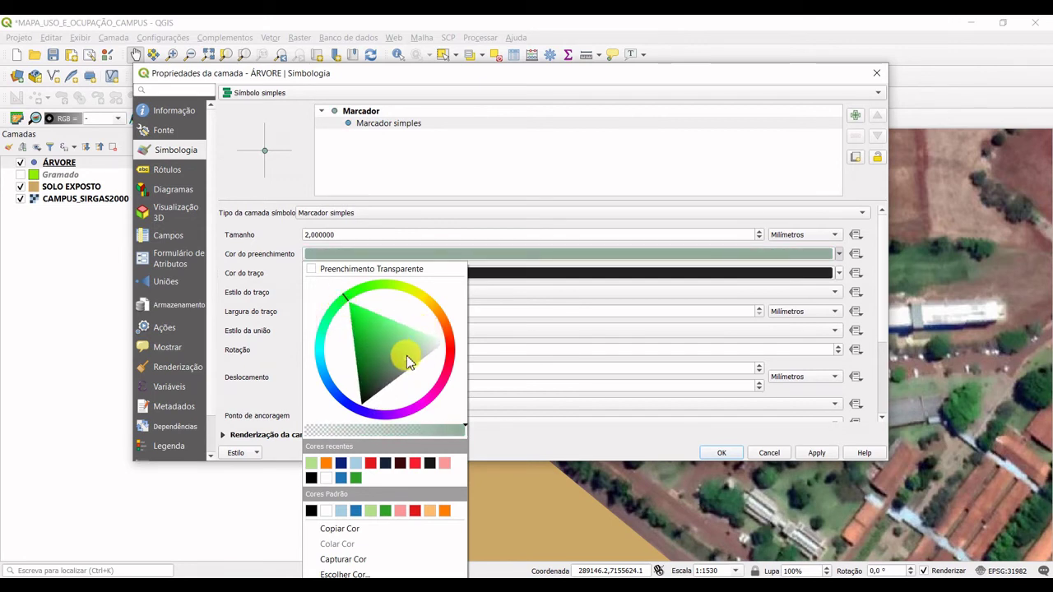
pyautogui.moveTo(404, 353); pyautogui.dragTo(364, 366)
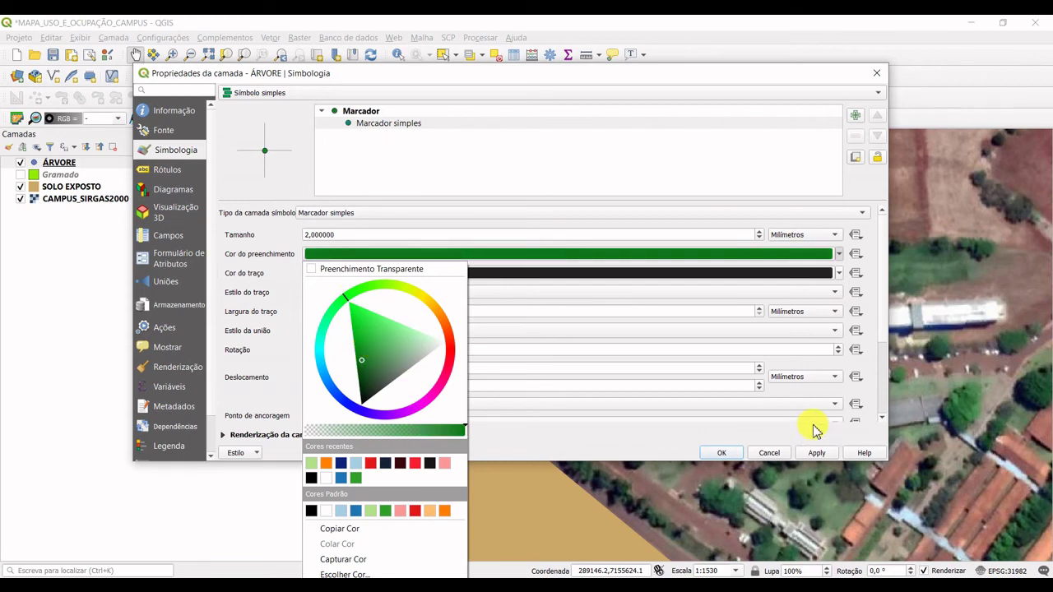
pyautogui.click(817, 450)
pyautogui.click(723, 452)
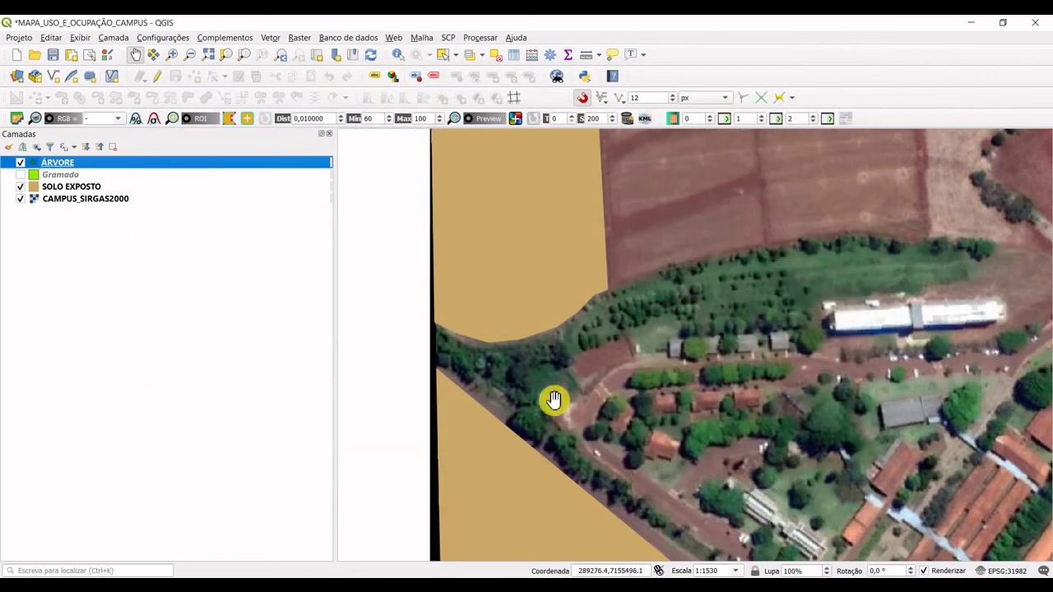
# Enable editing on the ÁRVORE layer and add a point with id 1 on the small tree north of the bare plot
pyautogui.click(158, 75)
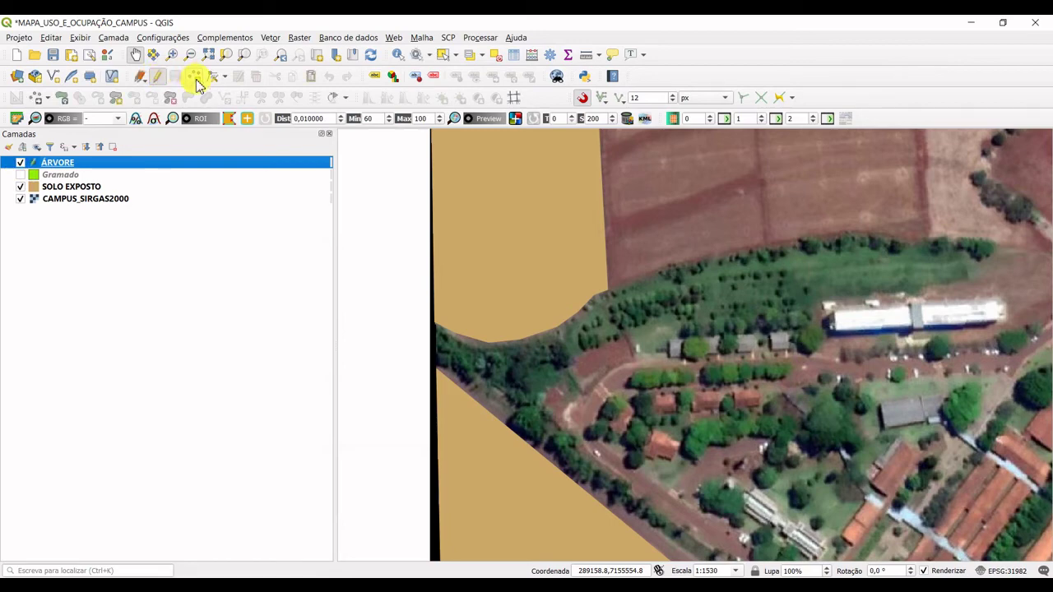
pyautogui.click(195, 77)
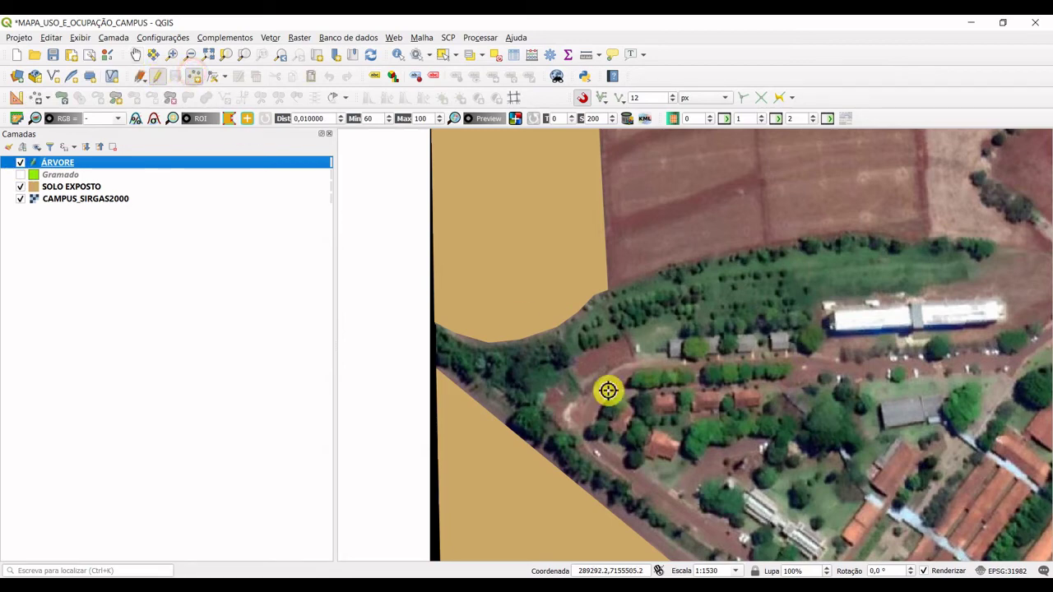
pyautogui.scroll(3, 606, 336)
pyautogui.click(518, 295)
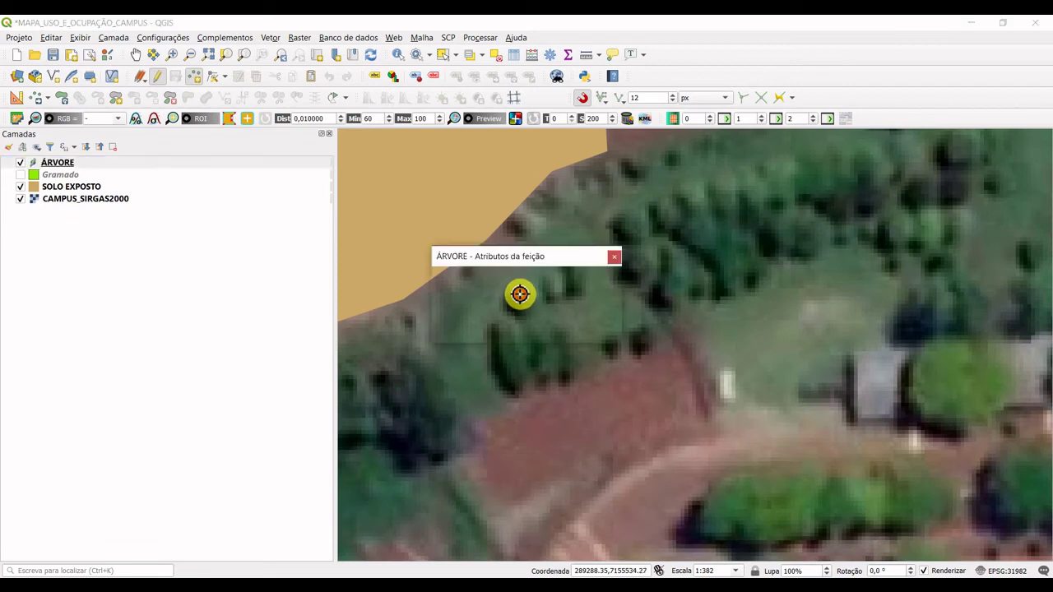
pyautogui.write('1')
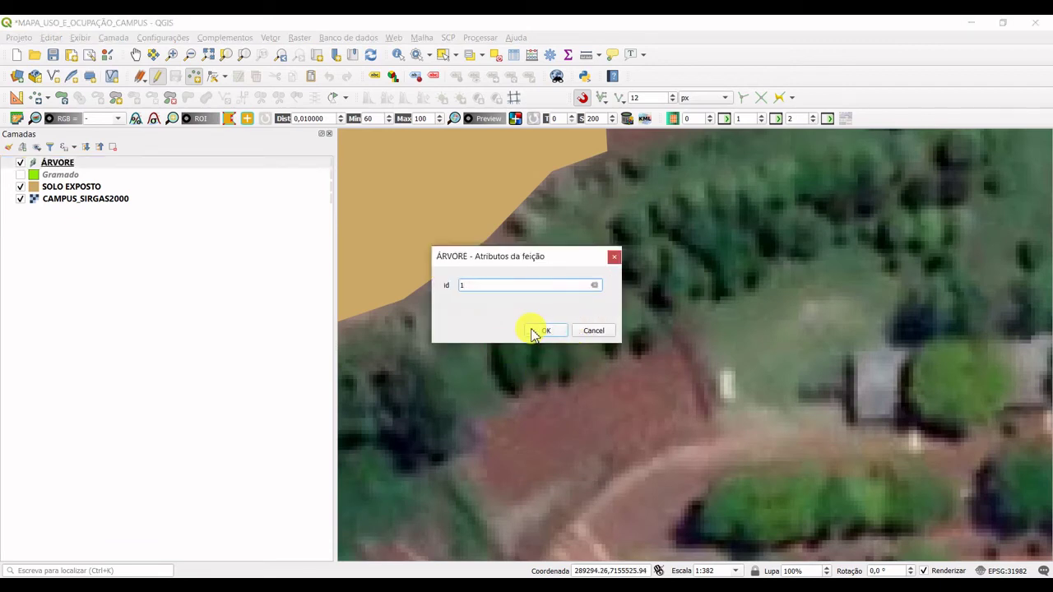
pyautogui.click(544, 330)
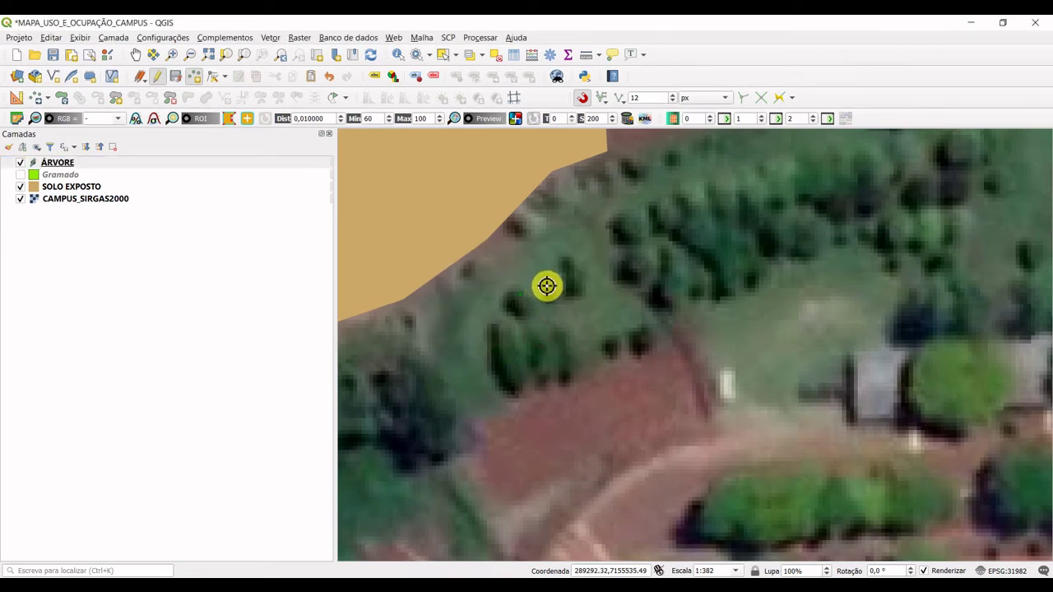
# Add two more ÁRVORE points on the neighbouring trees just northeast of the first point
pyautogui.click(544, 284)
pyautogui.click(613, 256)
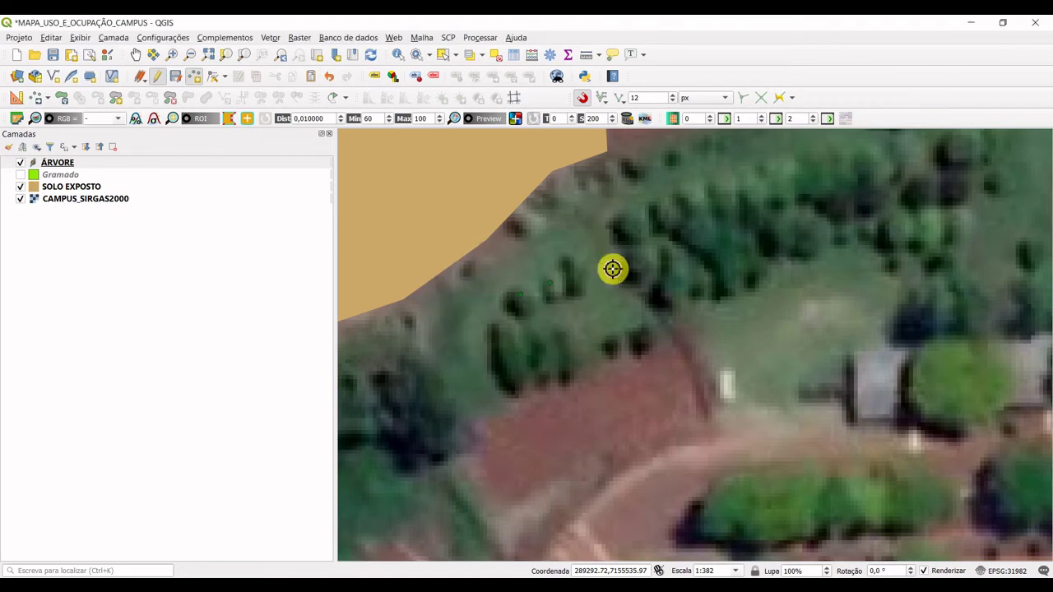
pyautogui.click(583, 272)
pyautogui.press('Escape')
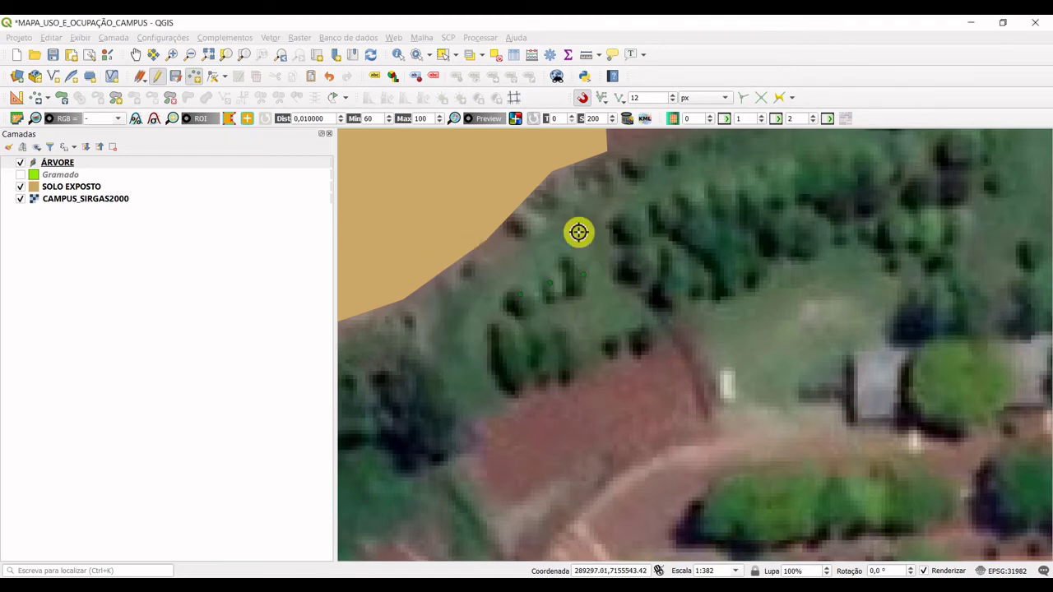
# Save the new ÁRVORE points and stop editing the layer
pyautogui.scroll(-2, 584, 246)
pyautogui.scroll(-1, 867, 235)
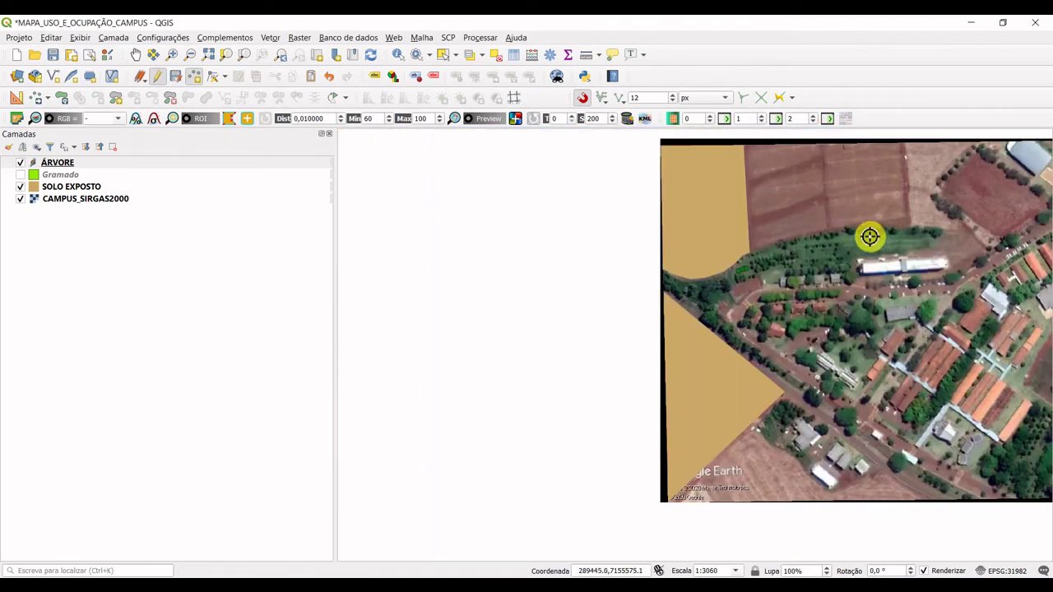
pyautogui.scroll(1, 606, 331)
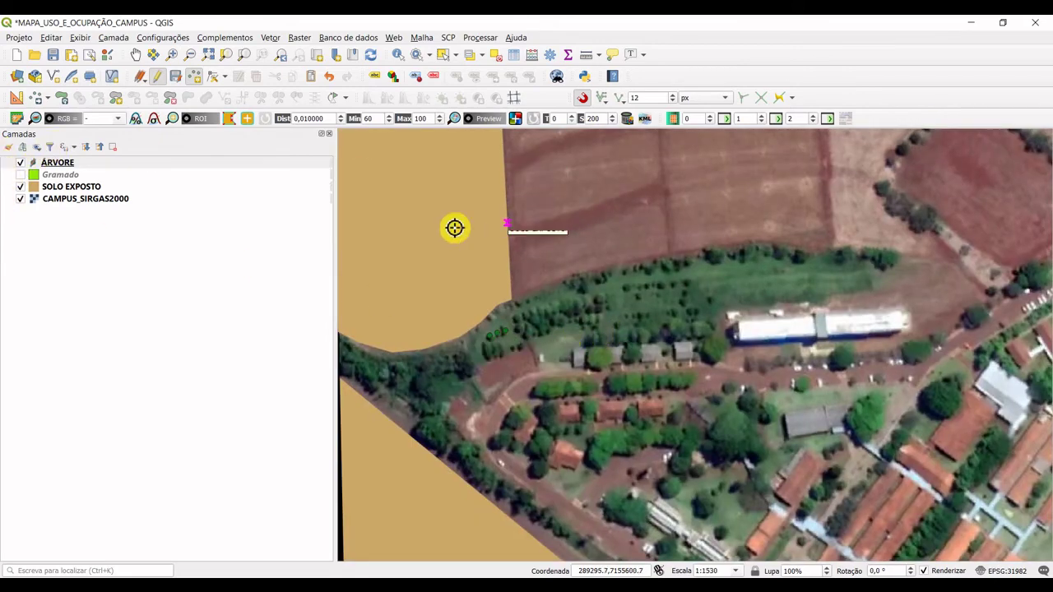
pyautogui.click(176, 75)
pyautogui.click(156, 75)
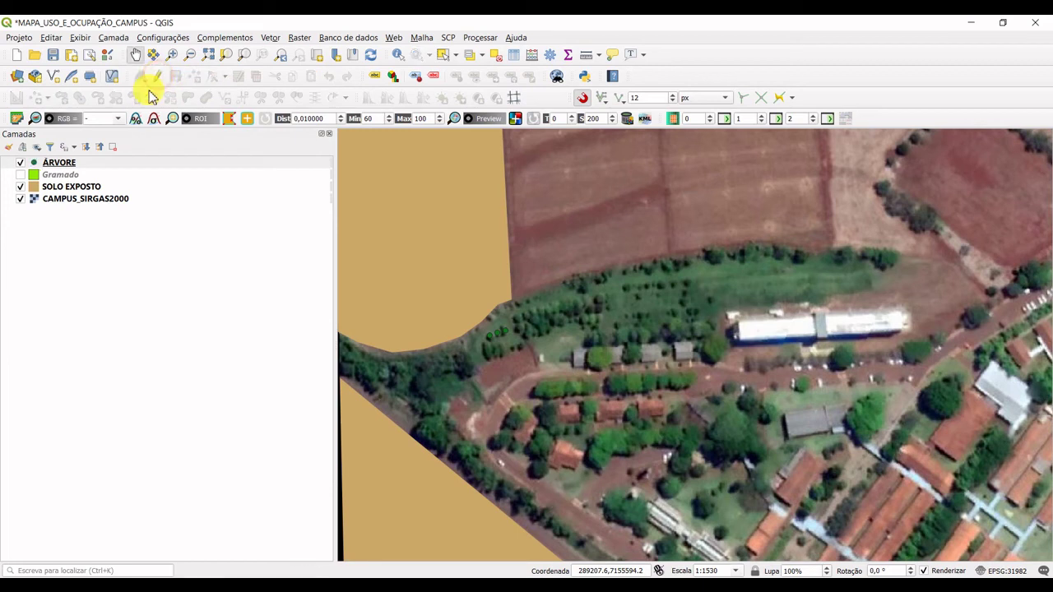
# Show the Gramado layer again and try it above ÁRVORE, finishing with ÁRVORE on top of the layer order
pyautogui.click(23, 185)
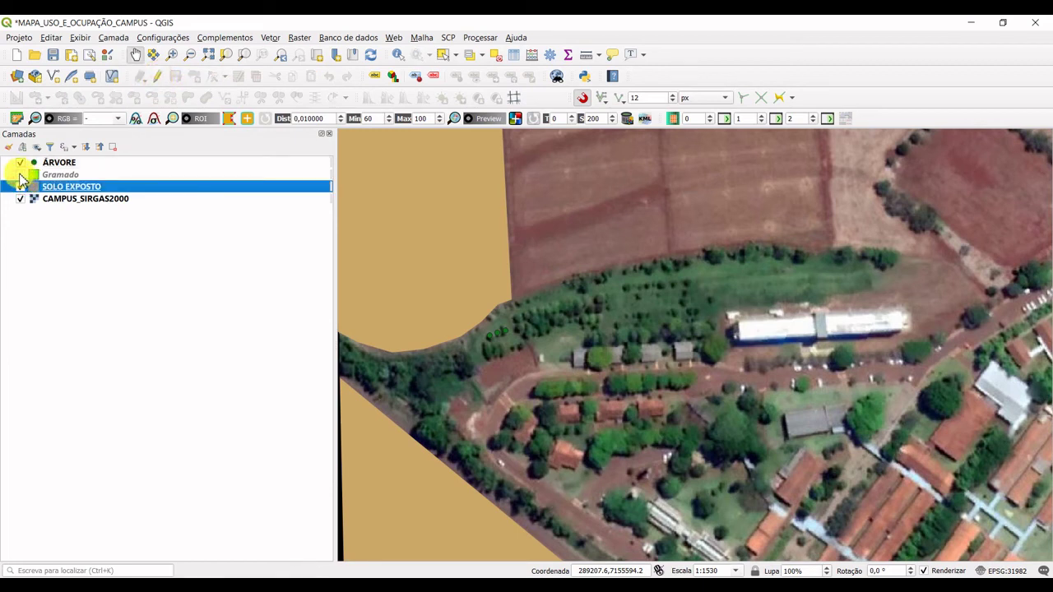
pyautogui.click(20, 174)
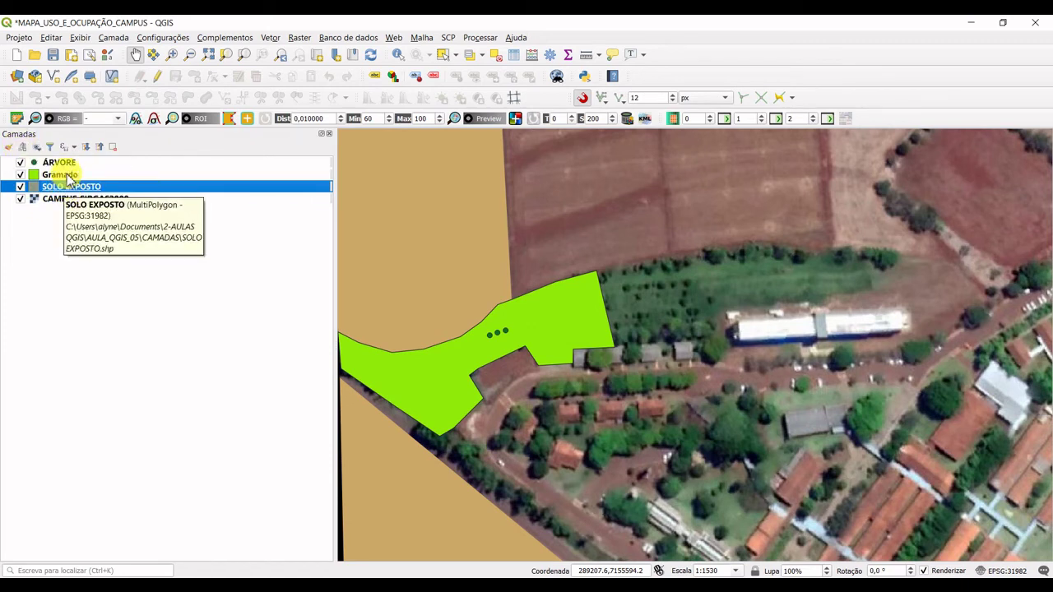
pyautogui.moveTo(65, 176); pyautogui.dragTo(64, 161)
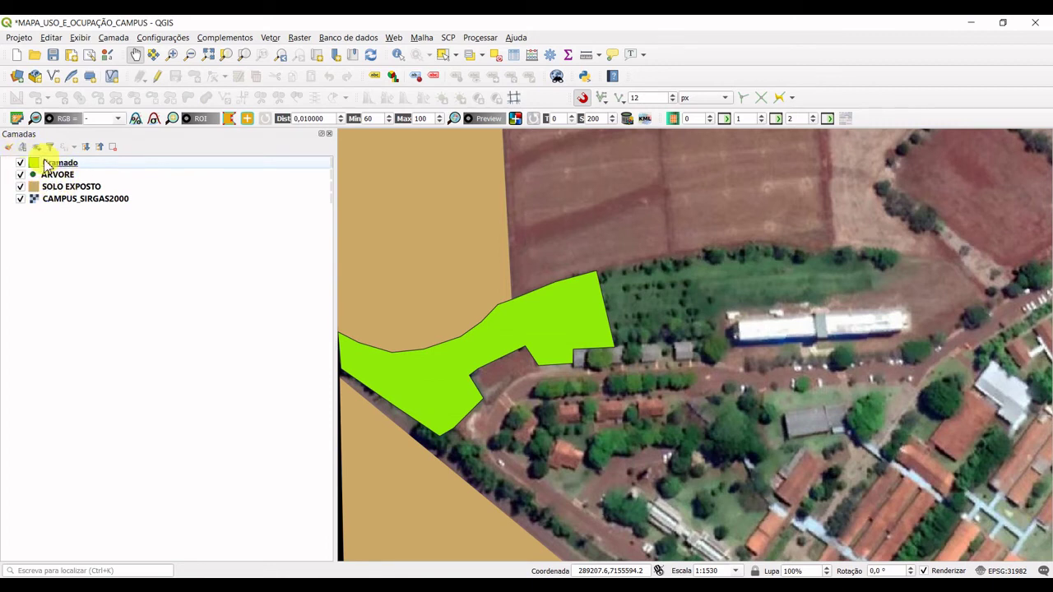
pyautogui.moveTo(69, 178); pyautogui.dragTo(68, 163)
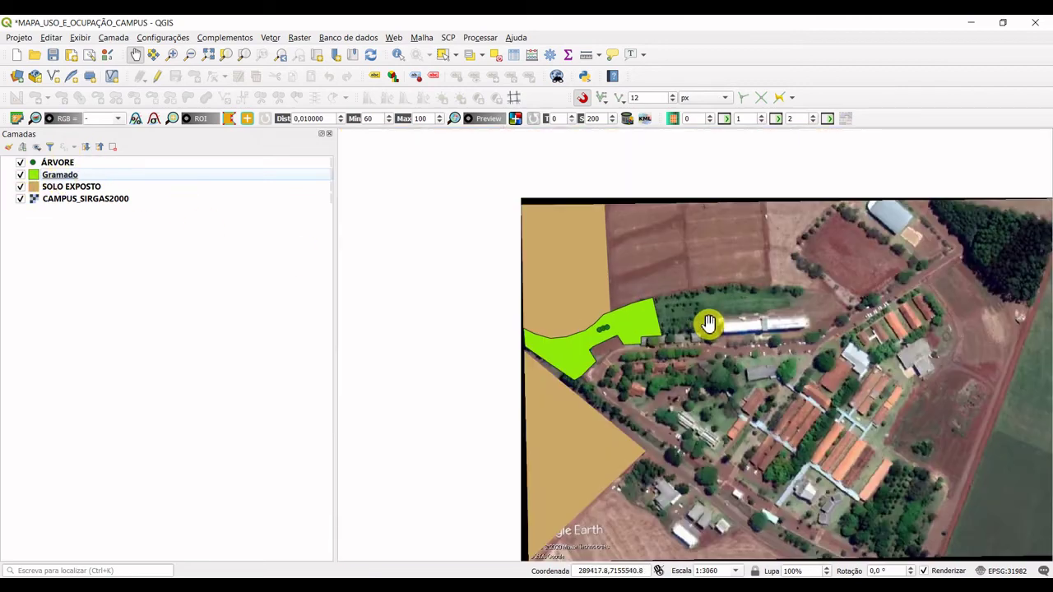
# Examine the rest of the campus image for undigitized areas, including the wooded area in the southeast
pyautogui.scroll(-1, 711, 324)
pyautogui.moveTo(745, 319); pyautogui.dragTo(612, 280)
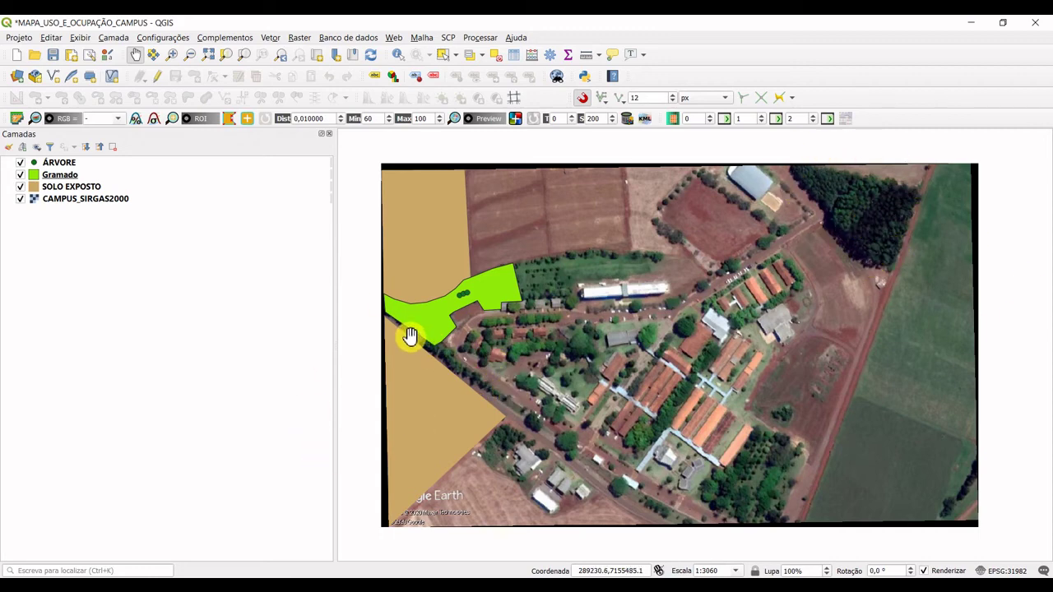
pyautogui.moveTo(709, 481); pyautogui.dragTo(653, 376)
pyautogui.scroll(1, 703, 403)
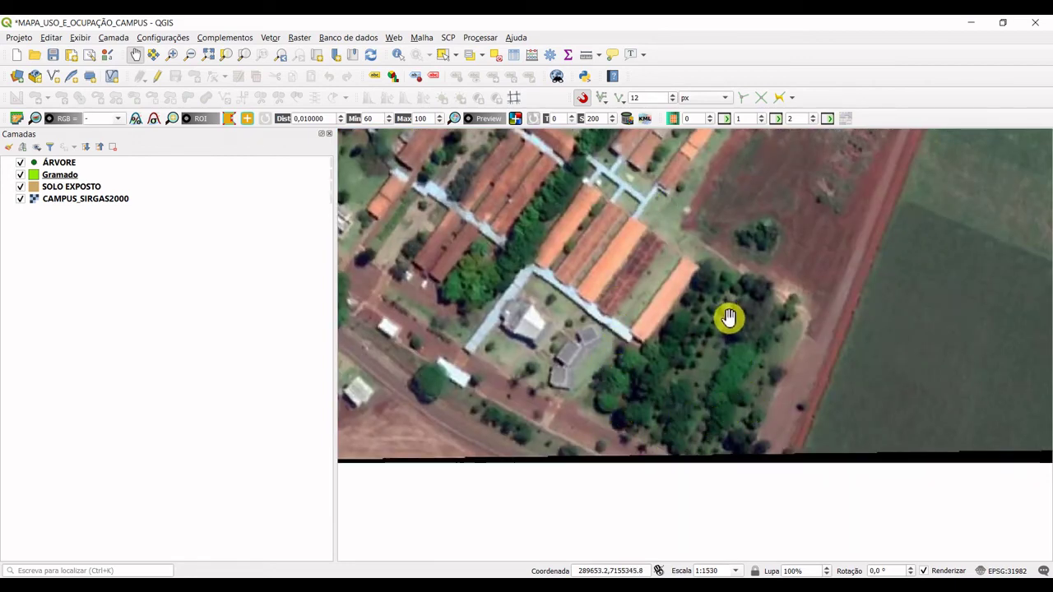
pyautogui.scroll(-1, 729, 275)
pyautogui.moveTo(700, 244); pyautogui.dragTo(689, 374)
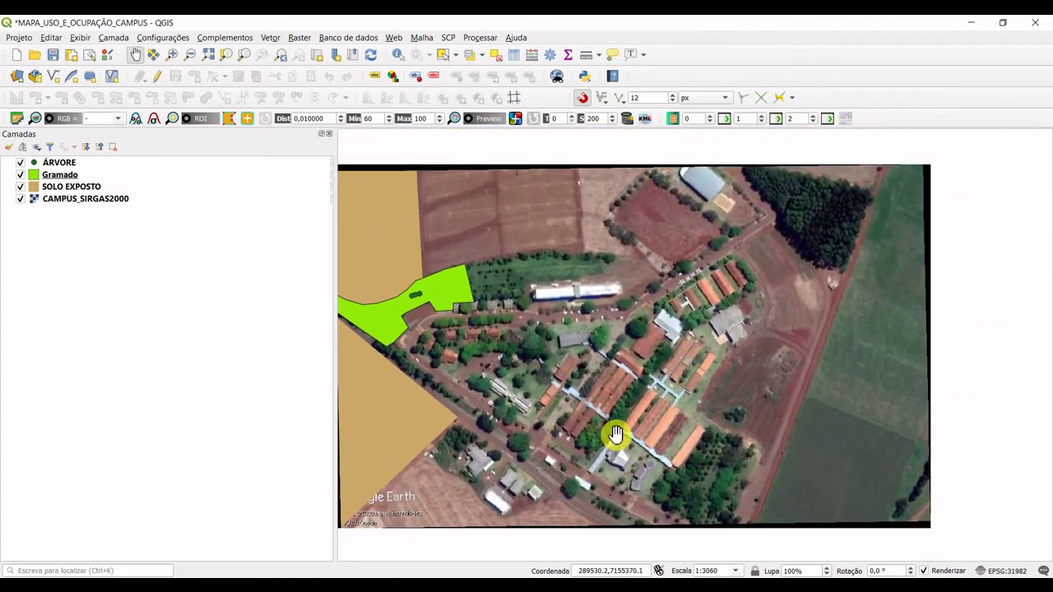
pyautogui.moveTo(616, 434); pyautogui.dragTo(658, 404)
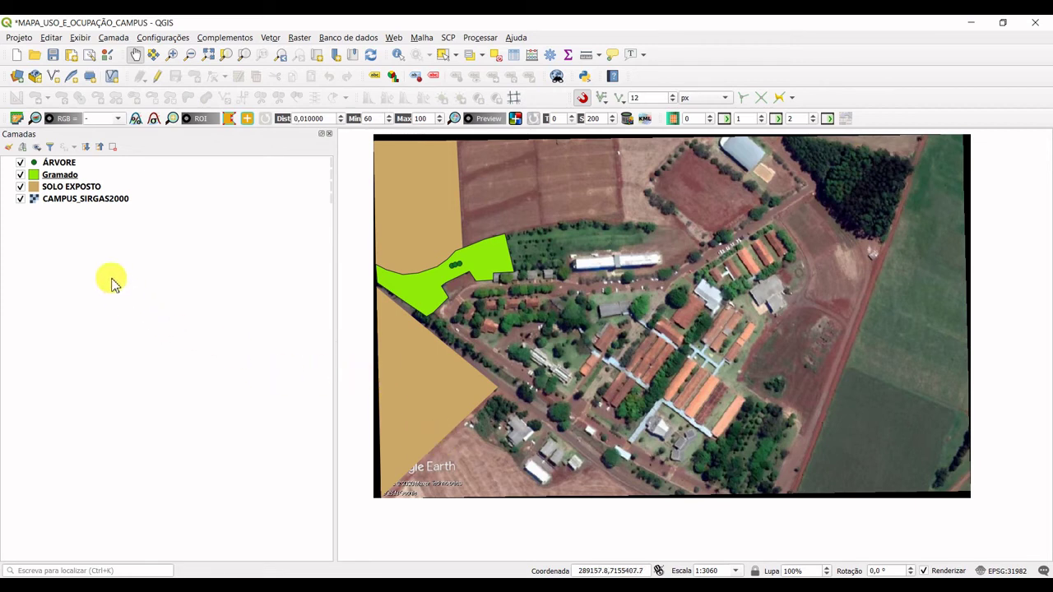
# Open the attribute table of the SOLO EXPOSTO layer and place its window clear of the digitized polygons
pyautogui.click(80, 190)
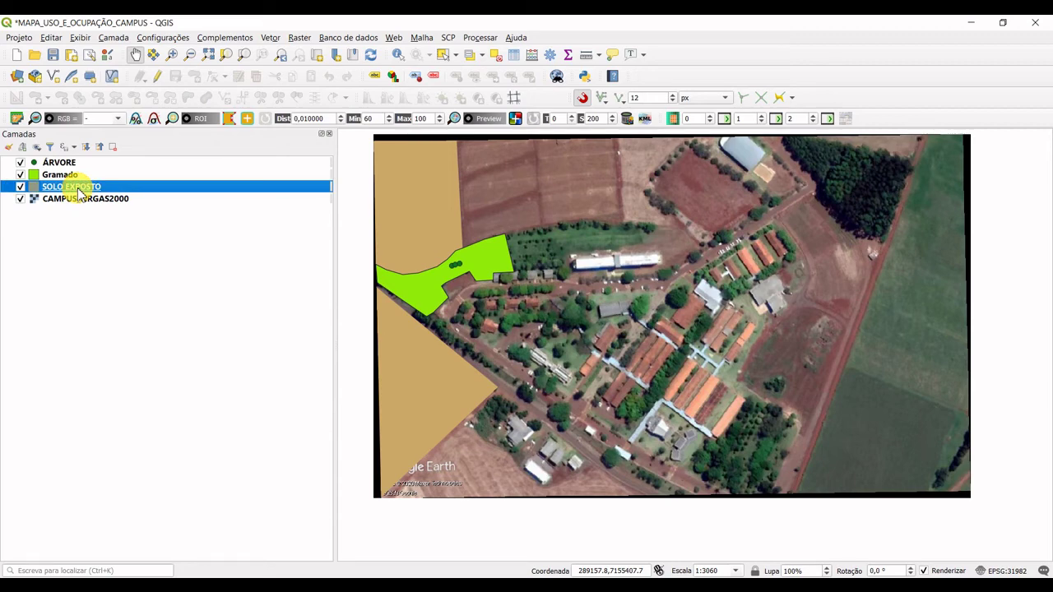
pyautogui.rightClick(80, 193)
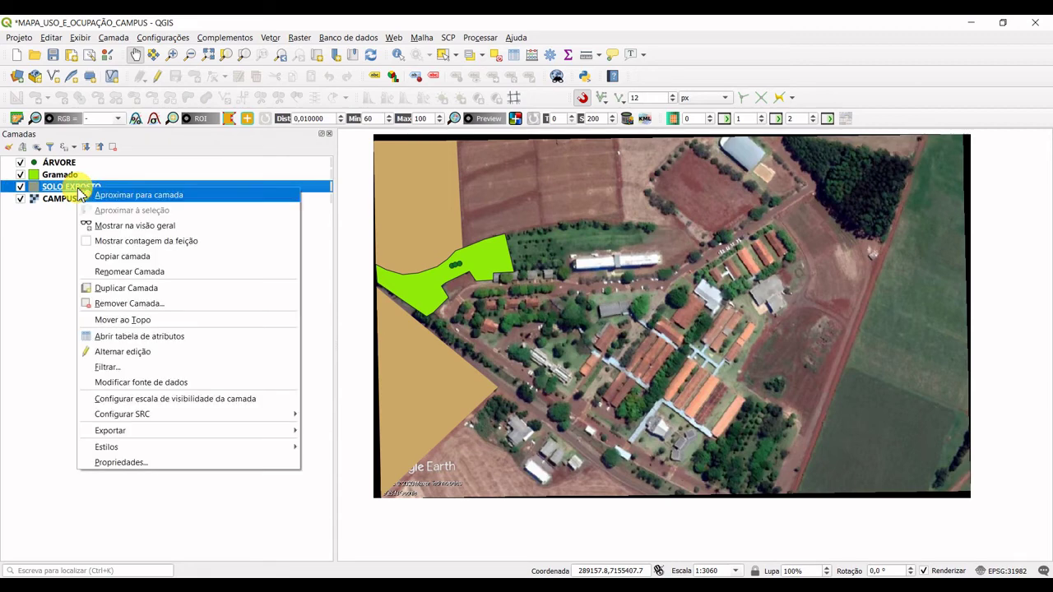
pyautogui.click(182, 342)
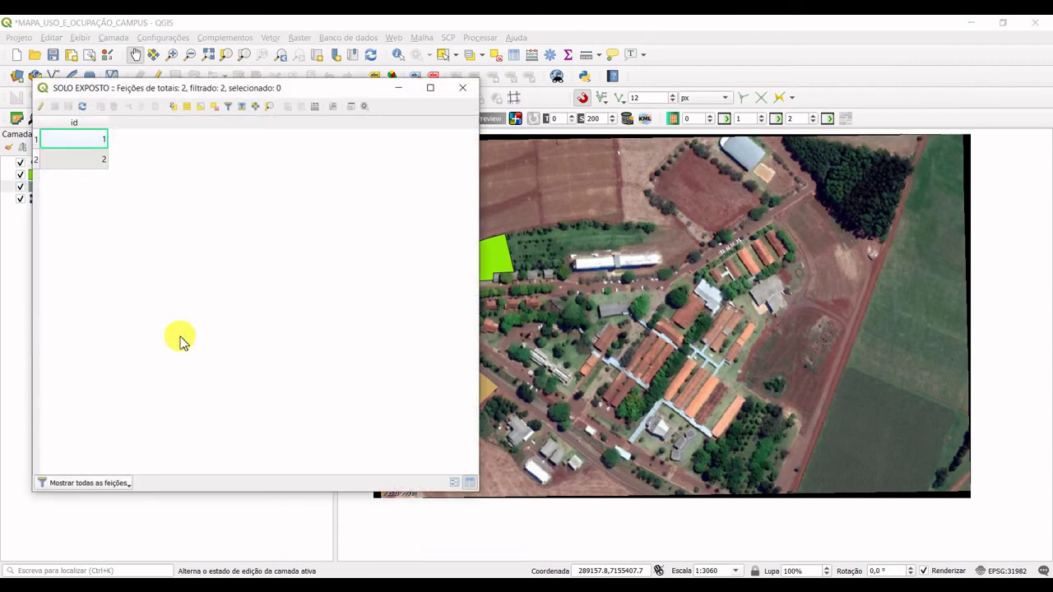
pyautogui.moveTo(284, 88); pyautogui.dragTo(856, 79)
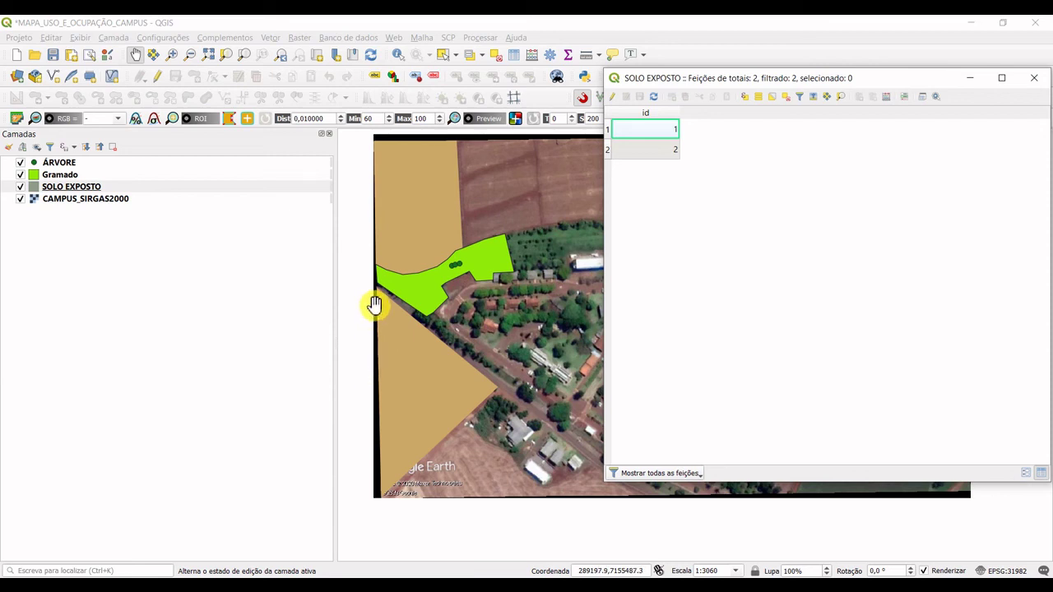
pyautogui.moveTo(861, 79); pyautogui.dragTo(821, 82)
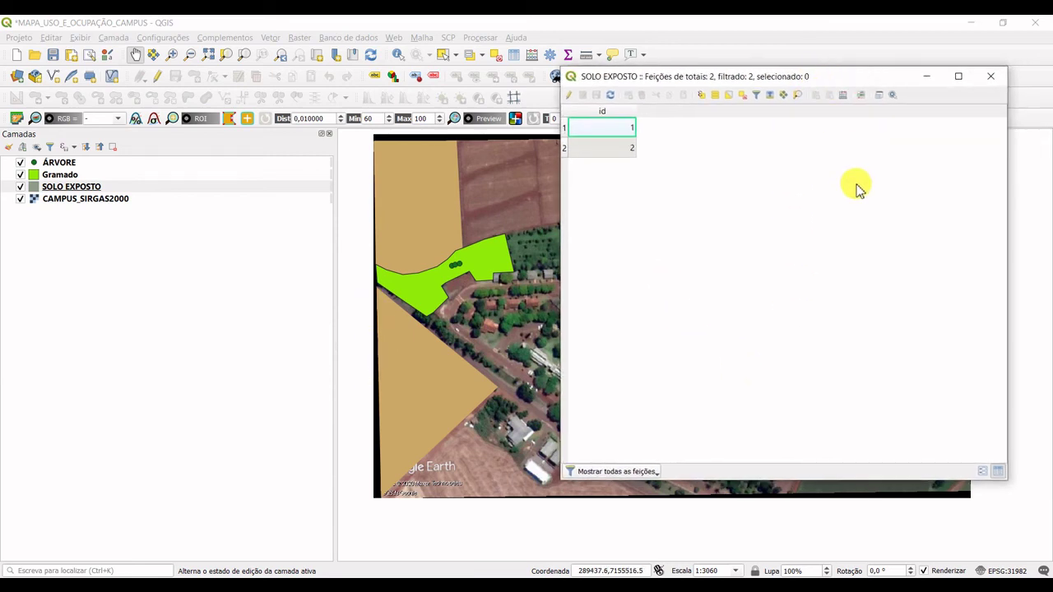
# In the field calculator, define a new decimal (real) field named Área m² with length 8 and precision 3
pyautogui.click(844, 96)
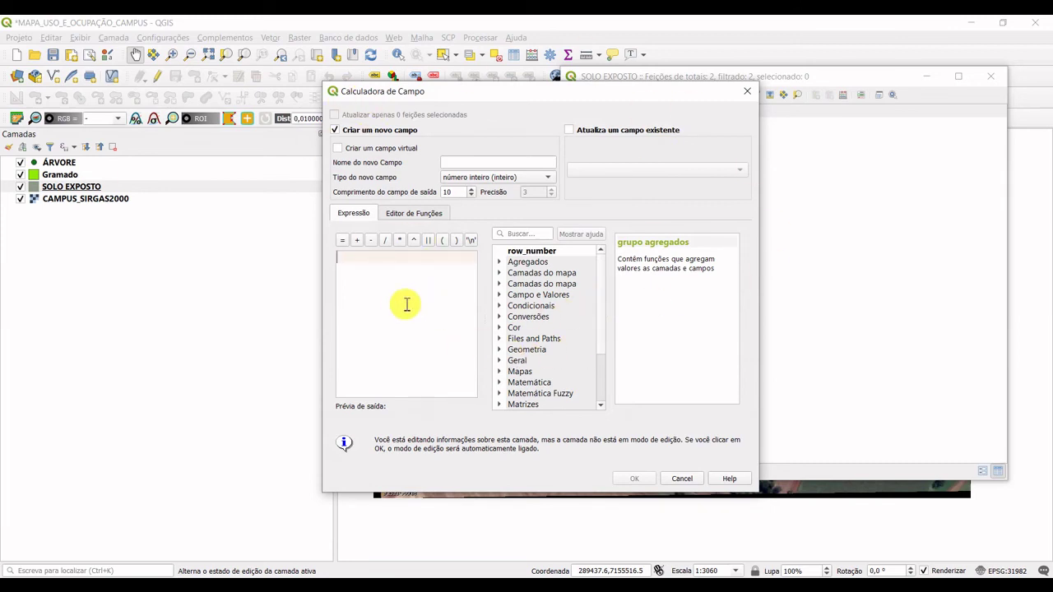
pyautogui.click(465, 159)
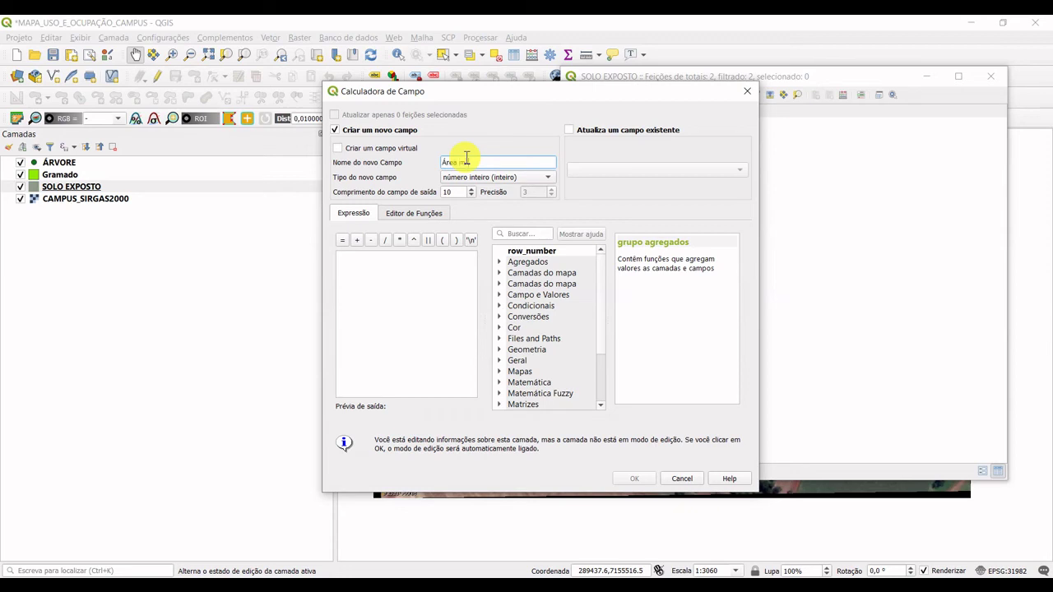
pyautogui.write('²')
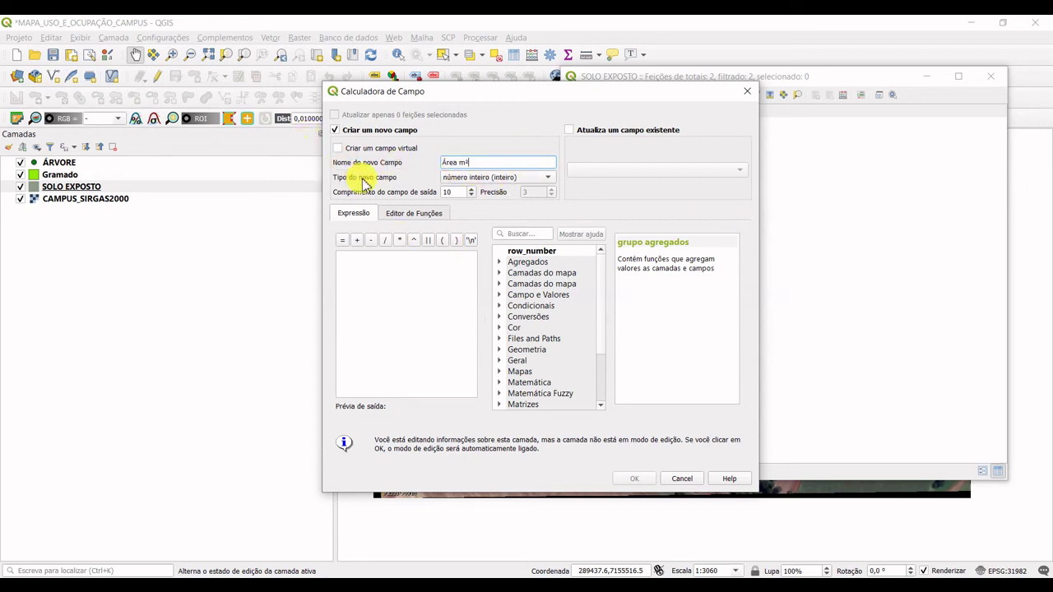
pyautogui.click(517, 177)
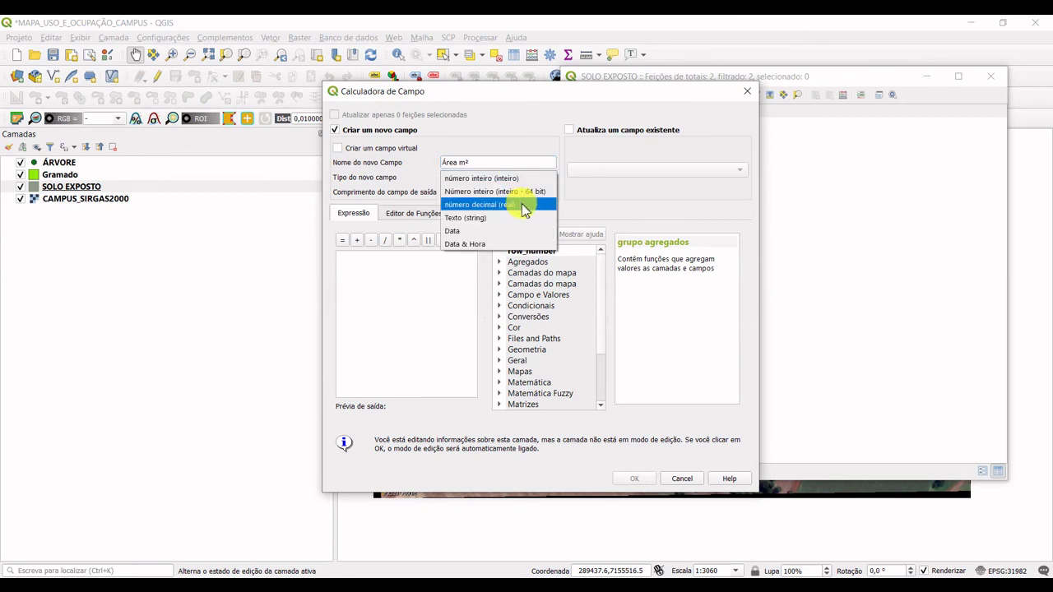
pyautogui.click(524, 206)
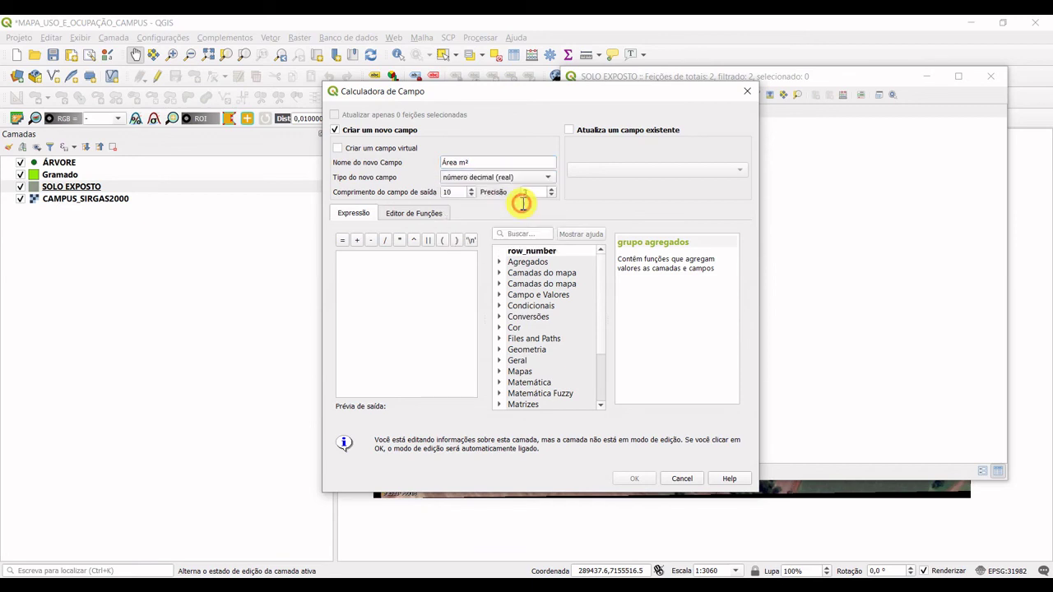
pyautogui.click(472, 197)
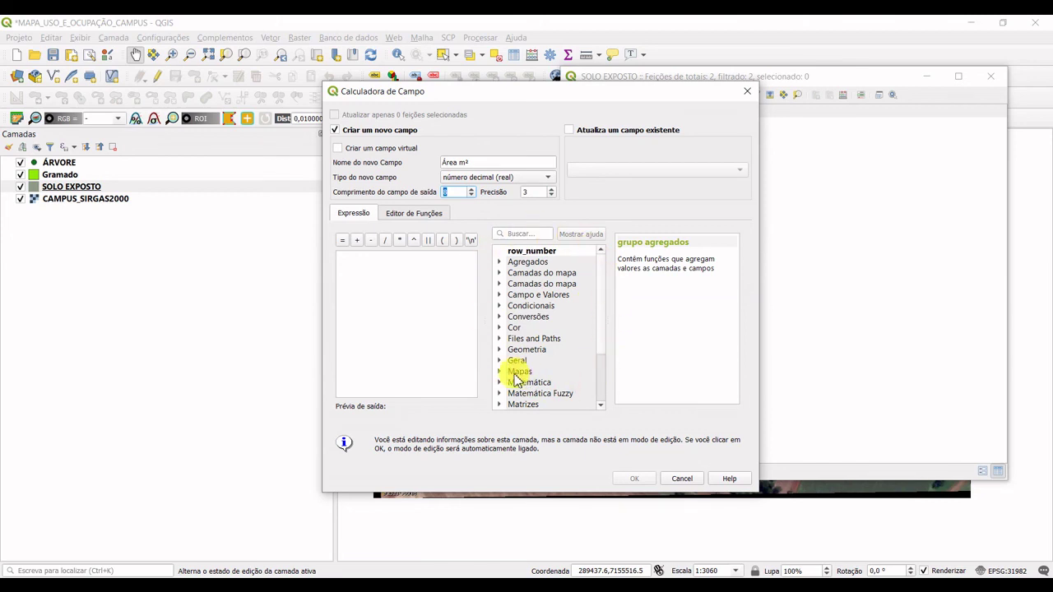
# Fill the new Área m² field using the geometry function $area for all SOLO EXPOSTO features
pyautogui.click(500, 350)
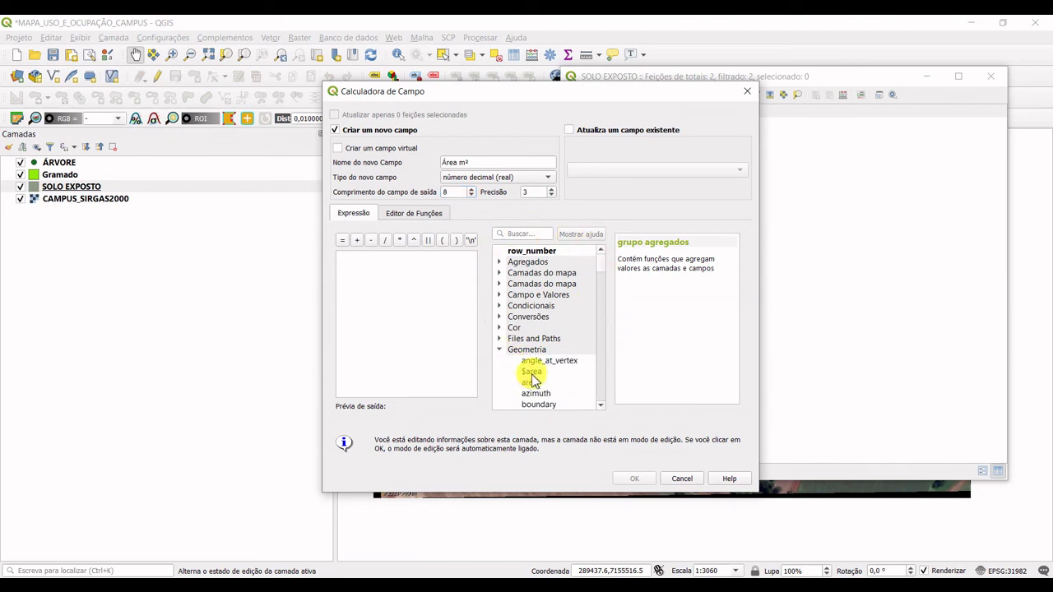
pyautogui.click(532, 375)
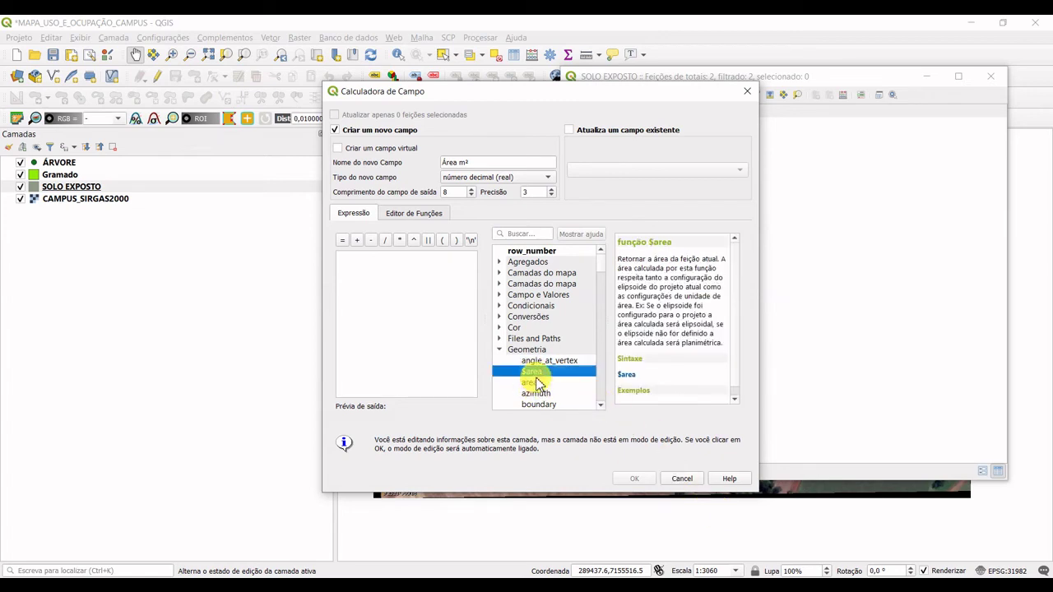
pyautogui.doubleClick(531, 372)
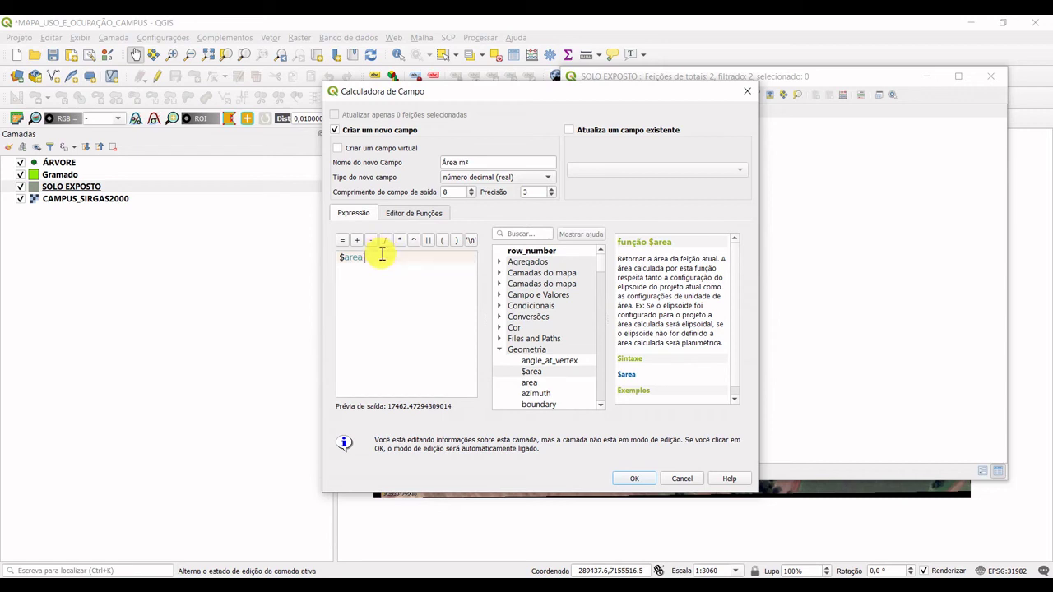
pyautogui.click(632, 482)
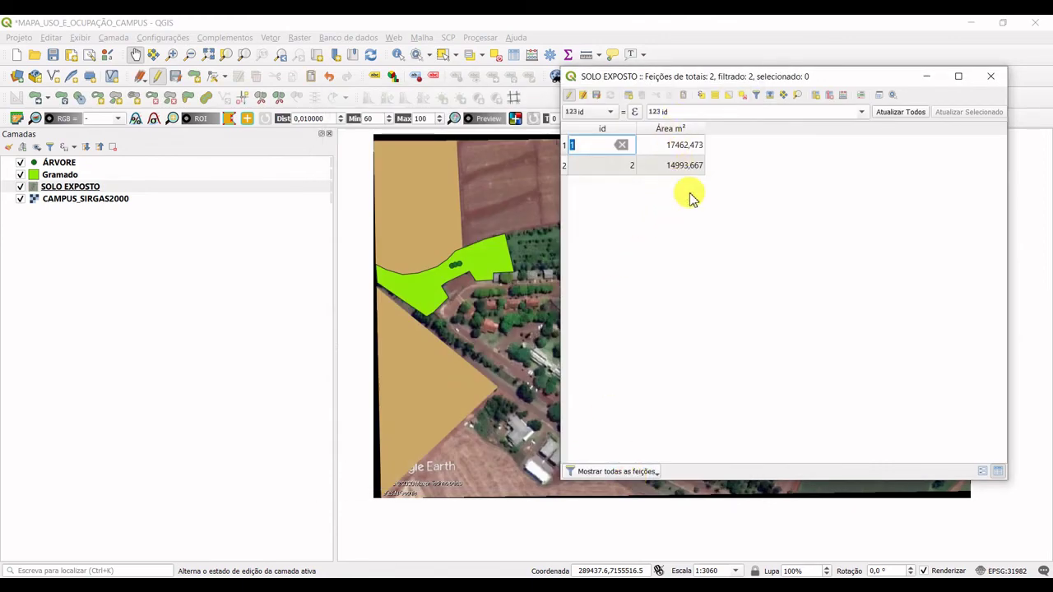
pyautogui.press('Return')
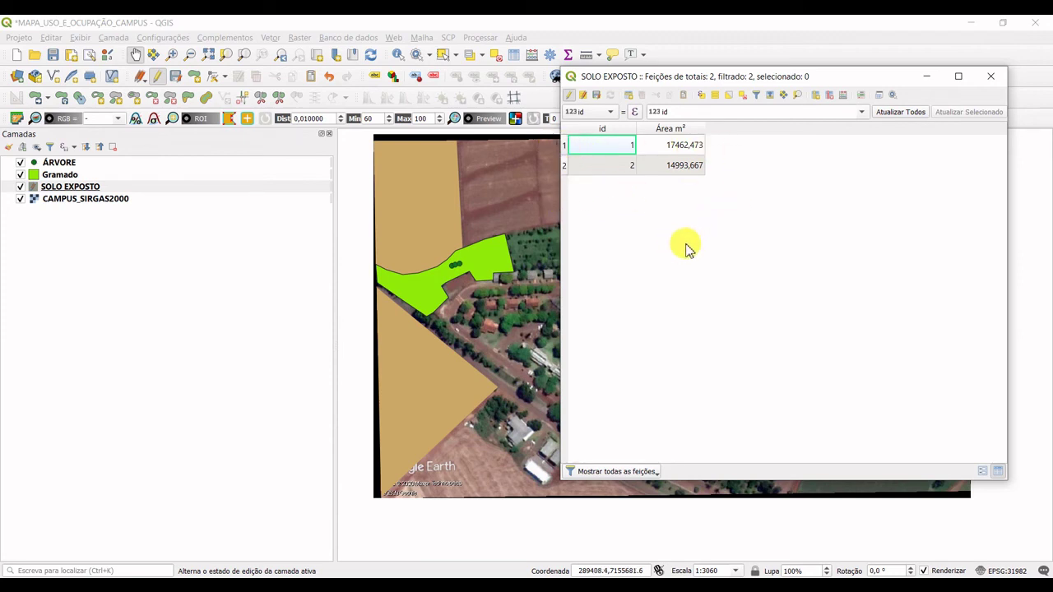
# Highlight SOLO EXPOSTO records 1 and 2 in turn to match them with their polygons, and clear the selection
pyautogui.click(564, 147)
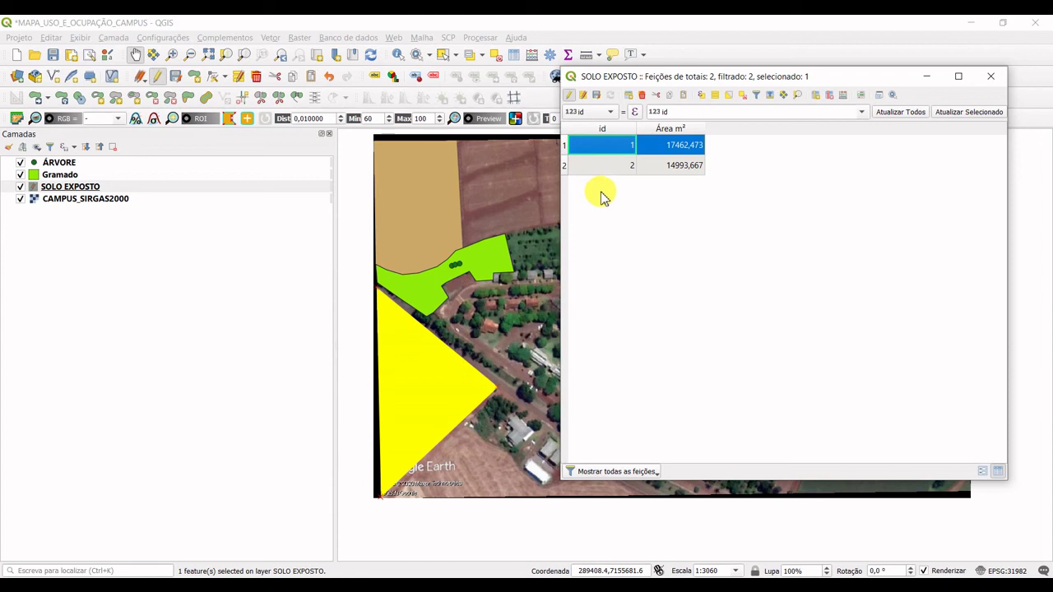
pyautogui.click(565, 167)
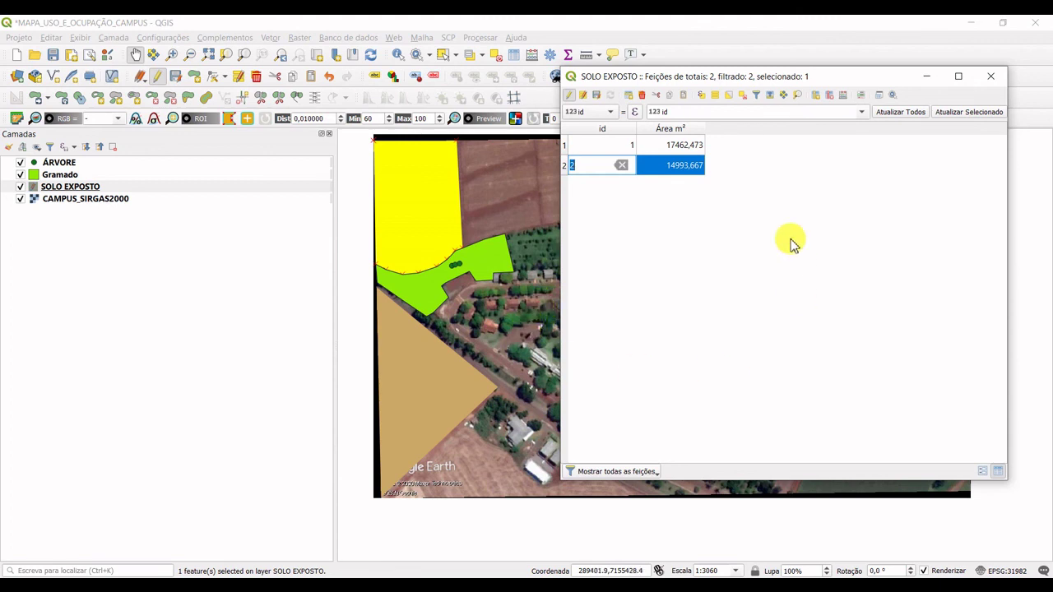
pyautogui.click(743, 95)
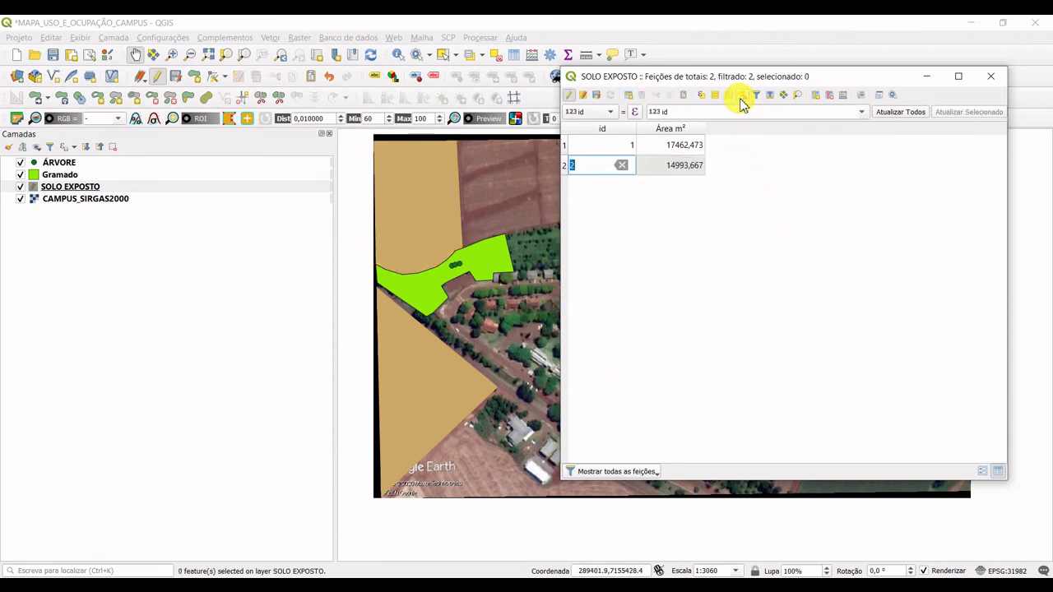
# Close the SOLO EXPOSTO attribute table and end the layer's editing session
pyautogui.click(990, 77)
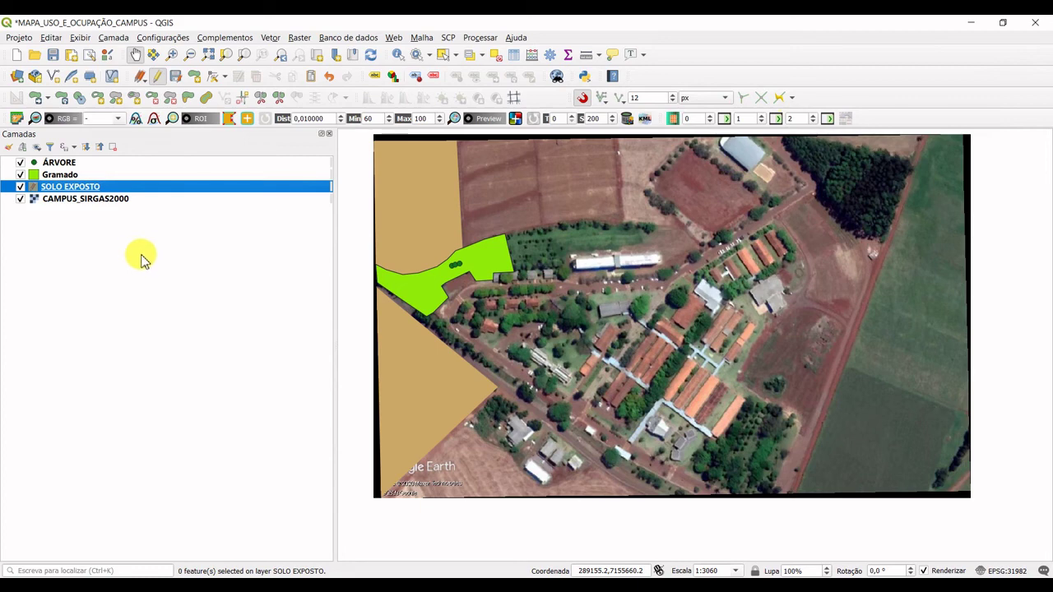
pyautogui.click(156, 77)
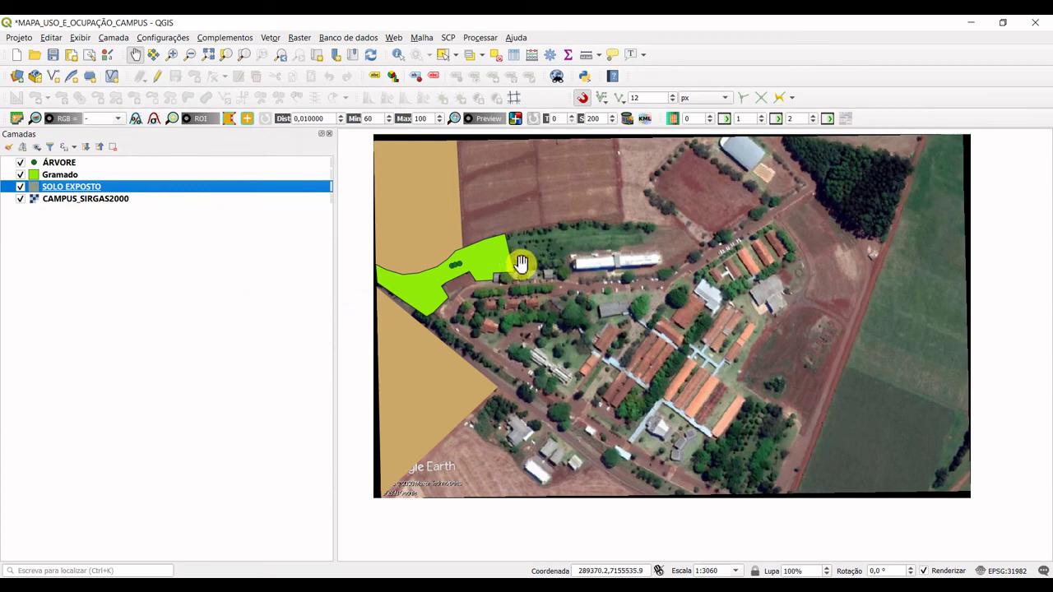
pyautogui.click(599, 56)
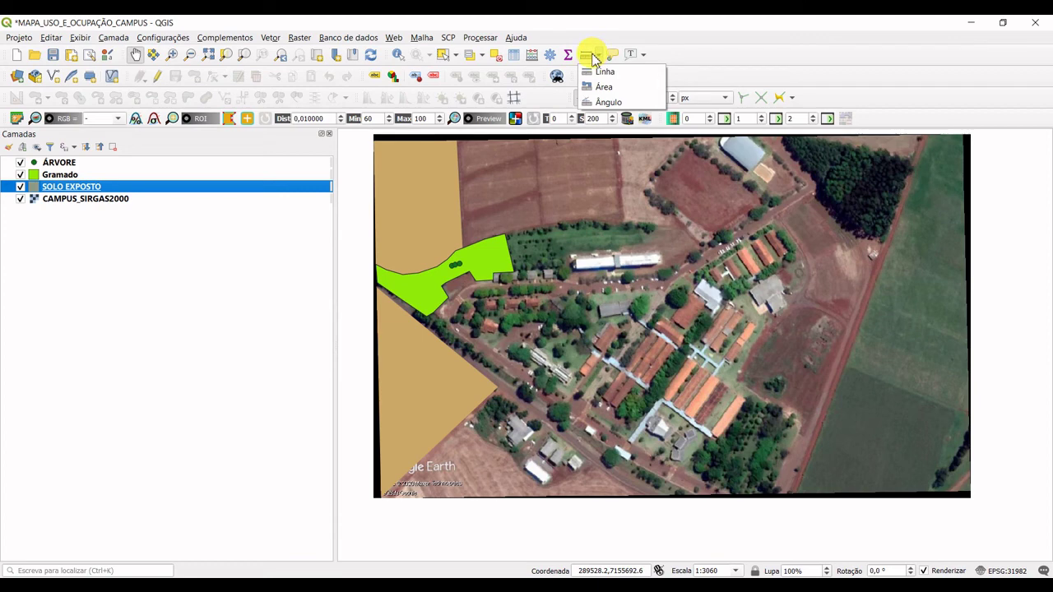
pyautogui.click(78, 39)
pyautogui.click(78, 39)
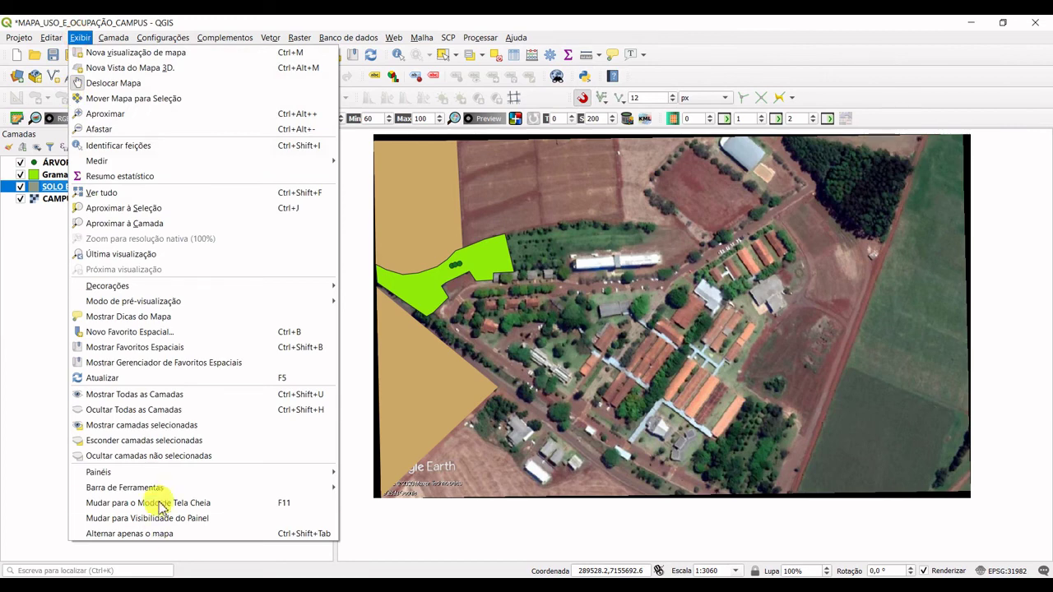
pyautogui.moveTo(167, 487)
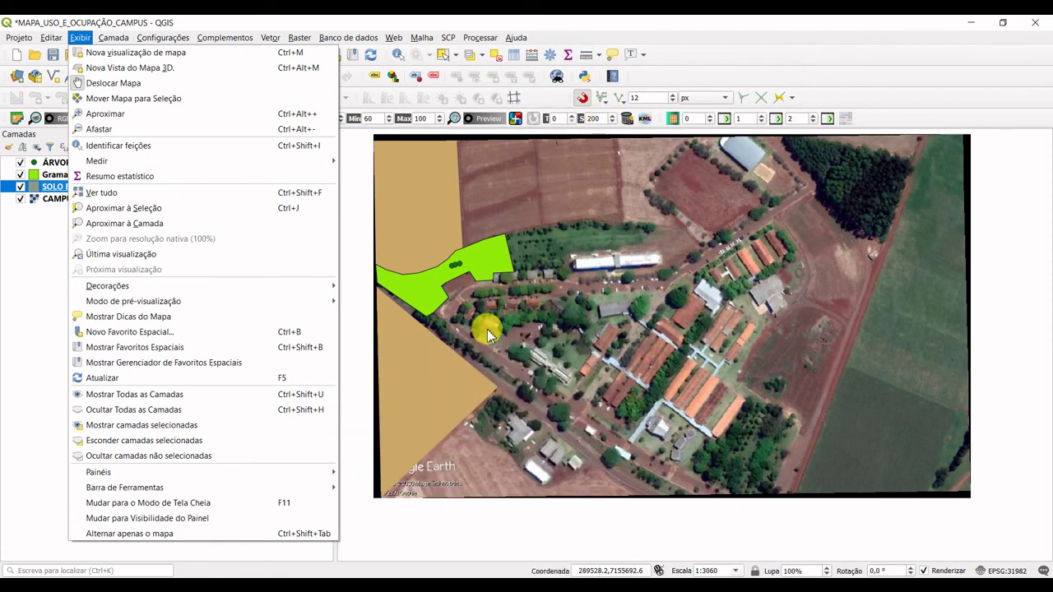
pyautogui.click(682, 24)
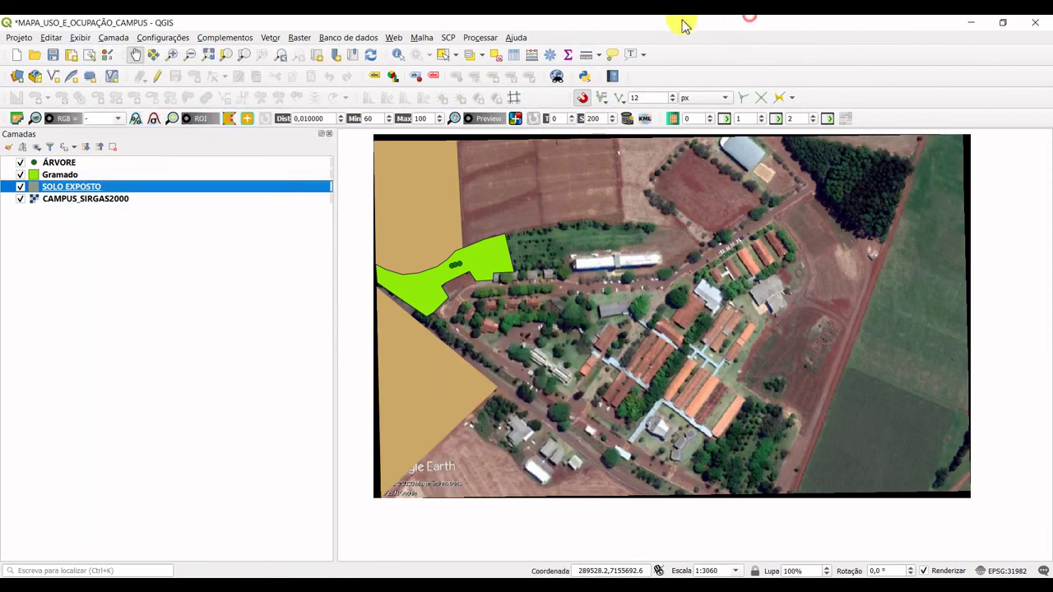
# Measure the roof area of the western section of the long white building, tracing its four corners, and close the measurement
pyautogui.click(599, 55)
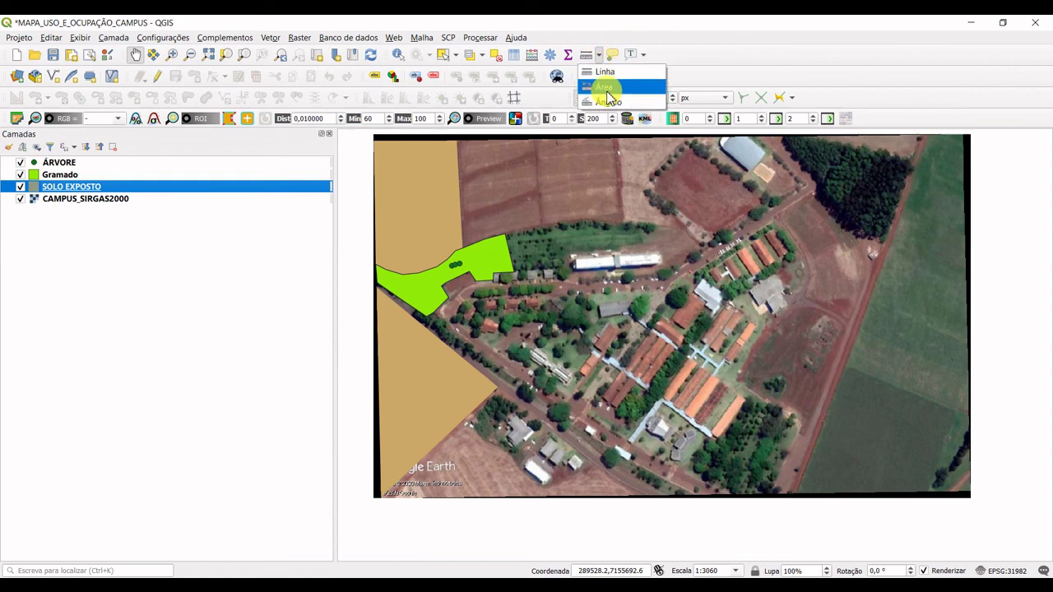
pyautogui.click(609, 90)
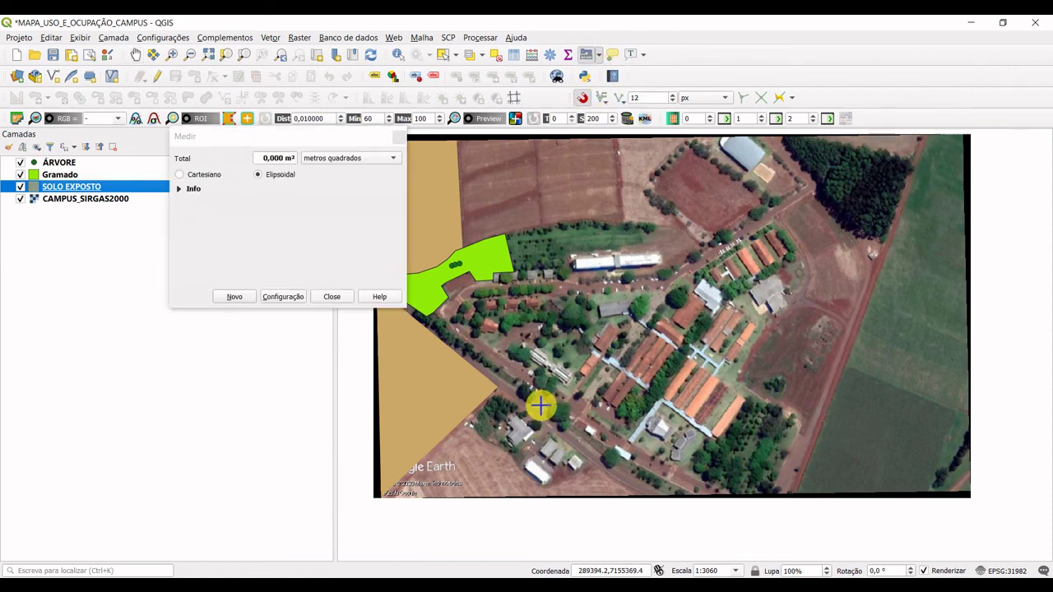
pyautogui.scroll(1, 578, 236)
pyautogui.scroll(1, 596, 288)
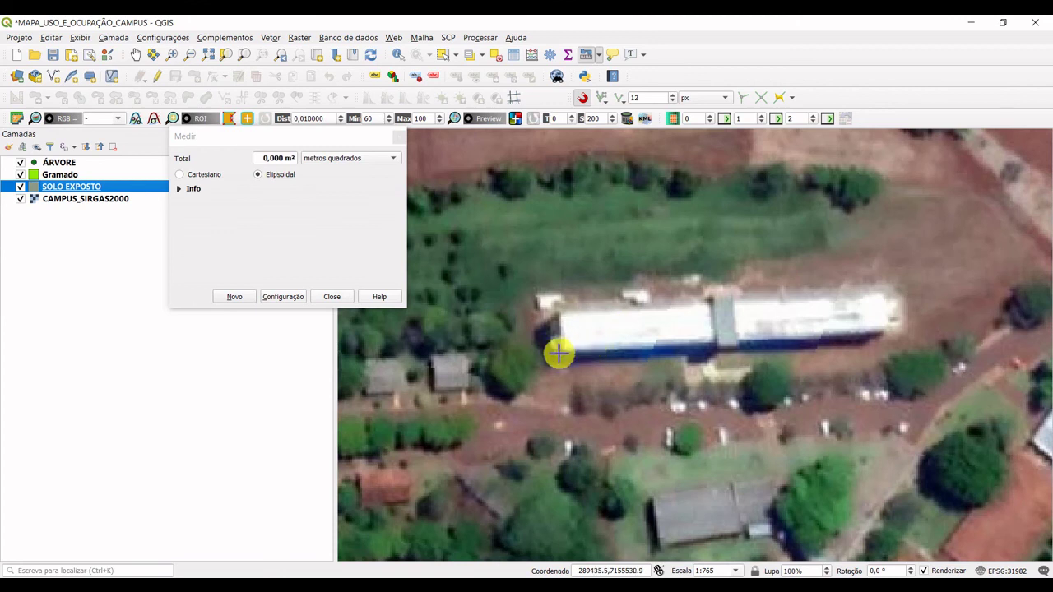
pyautogui.scroll(1, 555, 329)
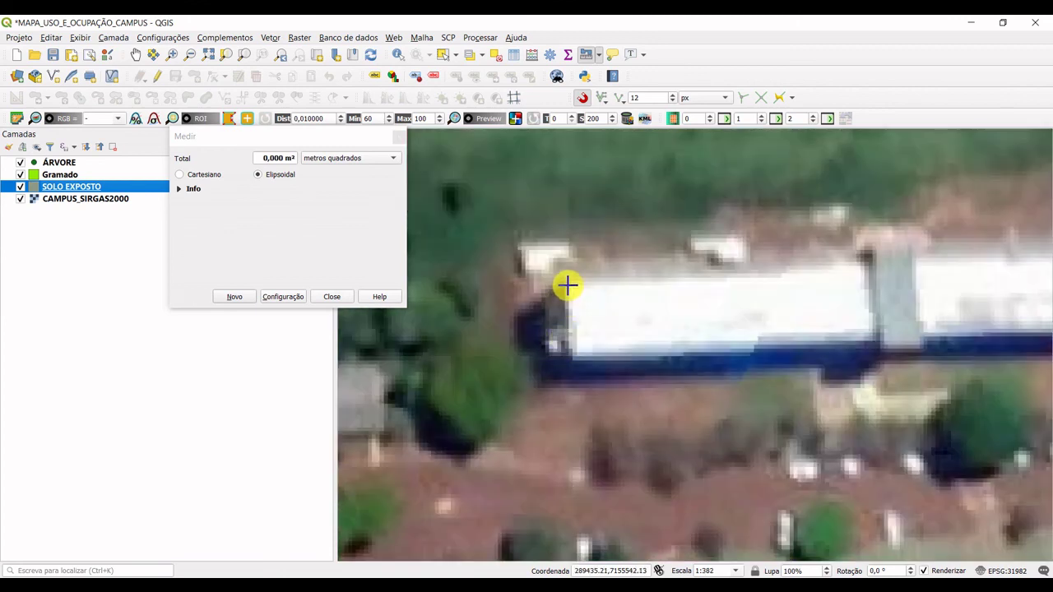
pyautogui.click(568, 286)
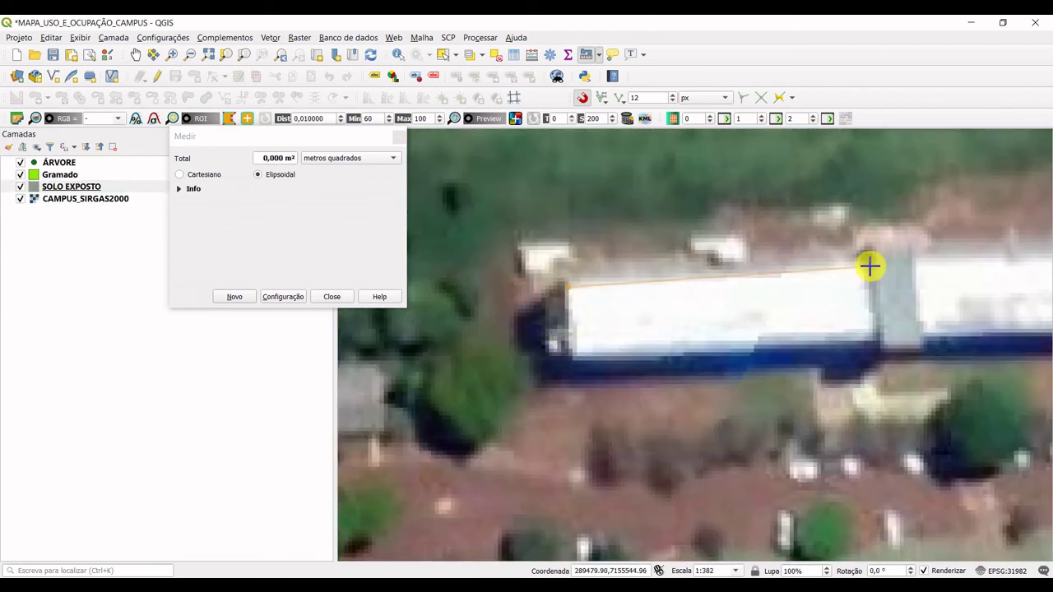
pyautogui.click(861, 265)
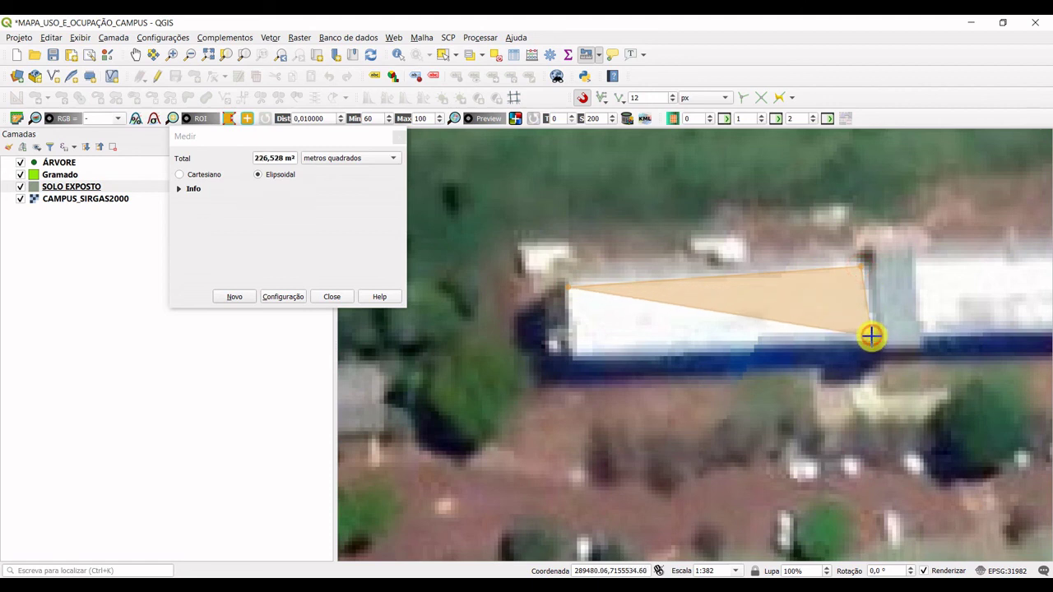
pyautogui.click(873, 338)
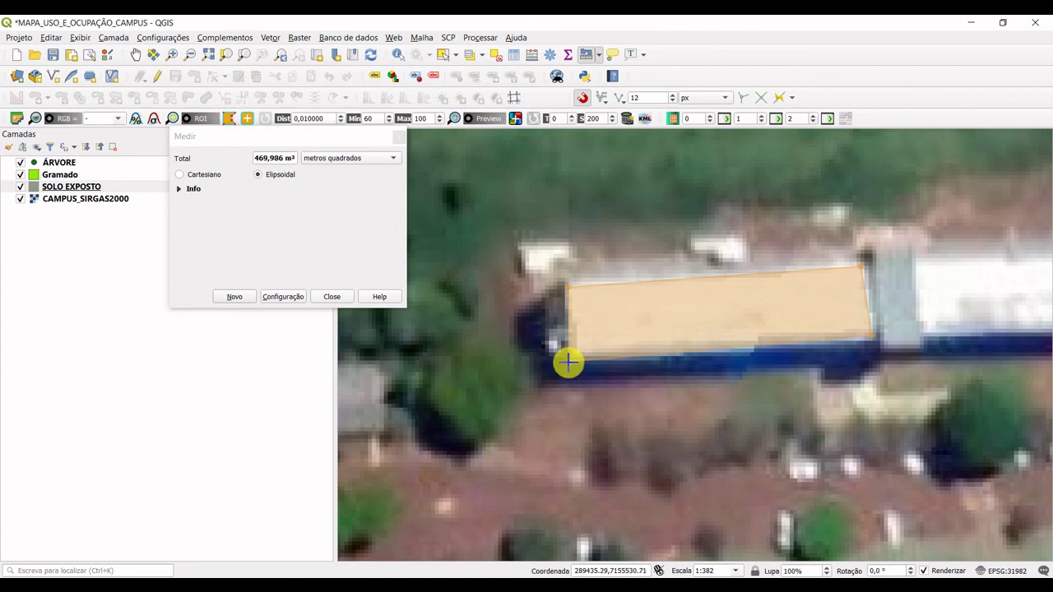
pyautogui.click(568, 361)
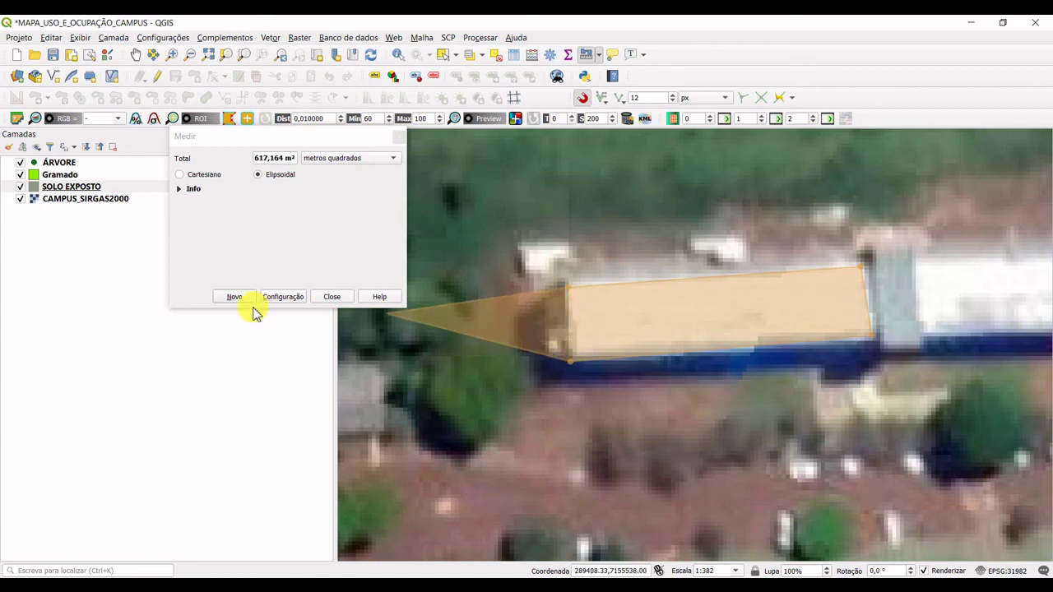
pyautogui.click(399, 136)
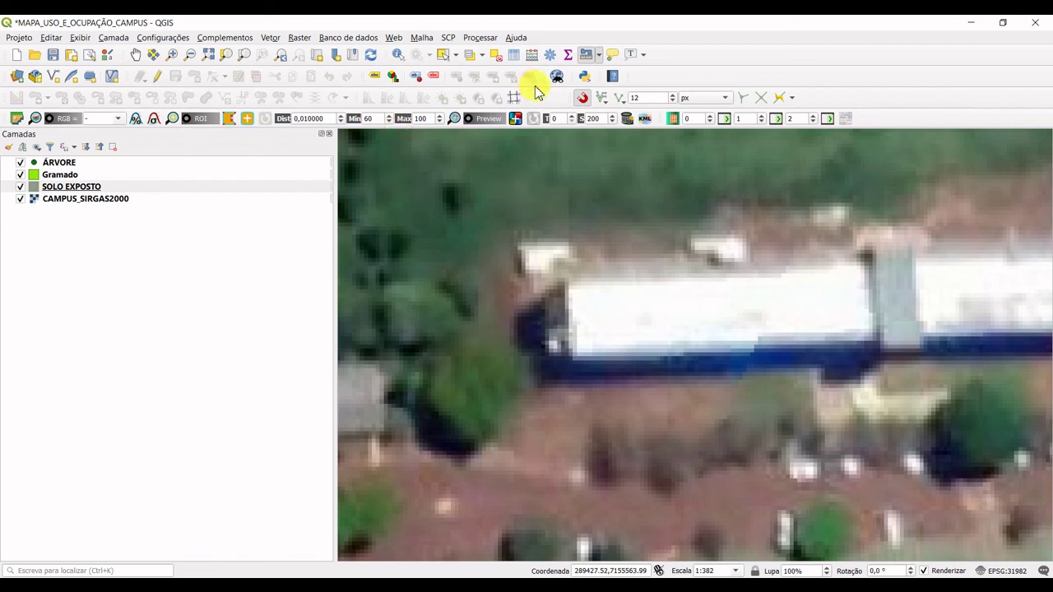
# Measure the length of the long white building's western section with a line, close the measurement and dismiss the e-mail notification
pyautogui.click(599, 56)
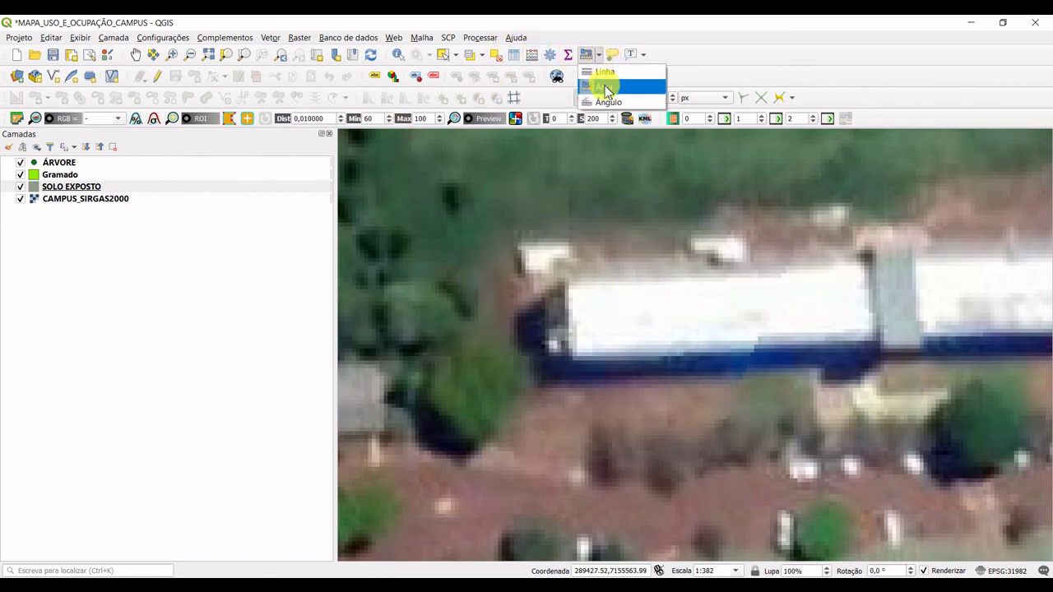
pyautogui.click(604, 73)
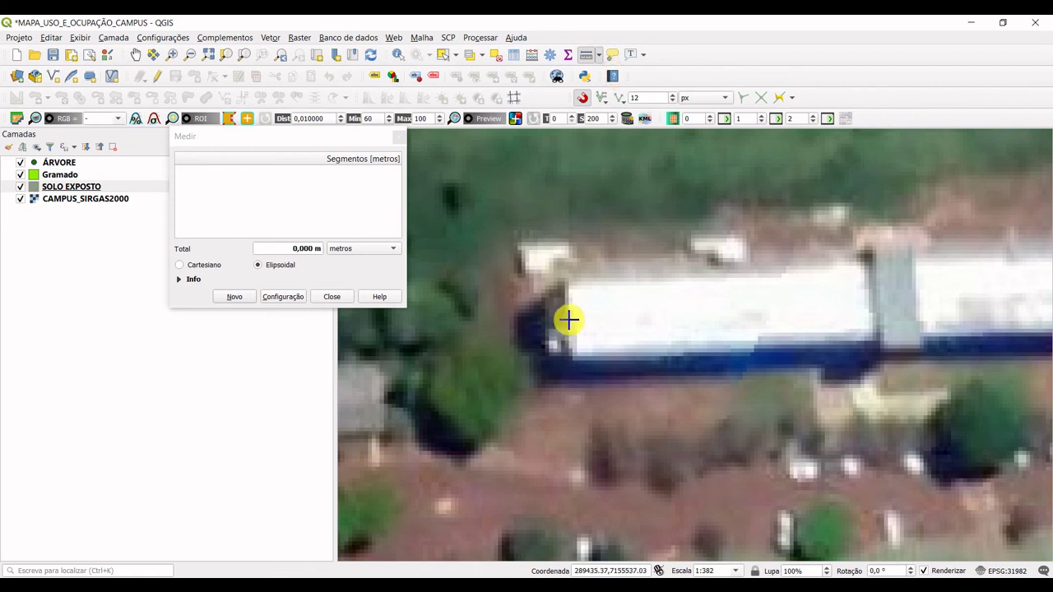
pyautogui.click(568, 320)
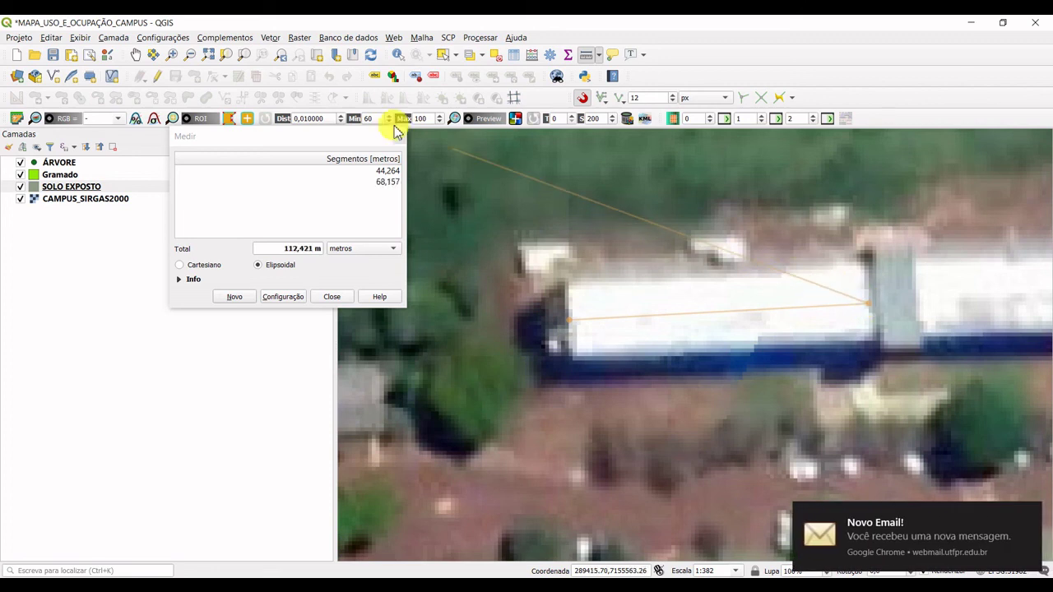
pyautogui.click(338, 295)
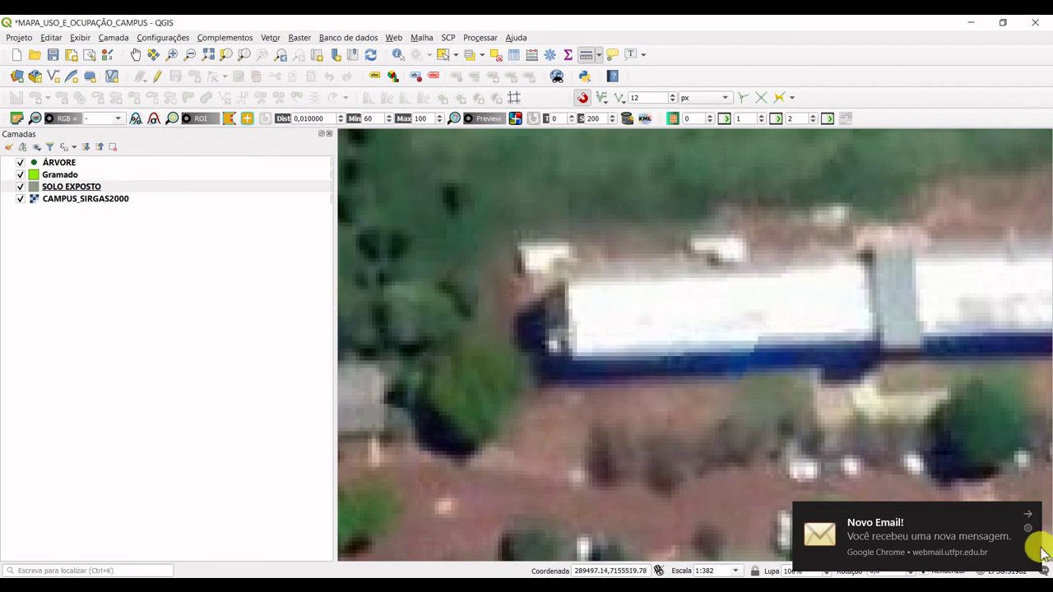
pyautogui.click(1030, 511)
# Start editing SOLO EXPOSTO and move the northern polygon's southeastern vertex to the northeastern corner of the Gramado polygon
pyautogui.scroll(-2, 905, 252)
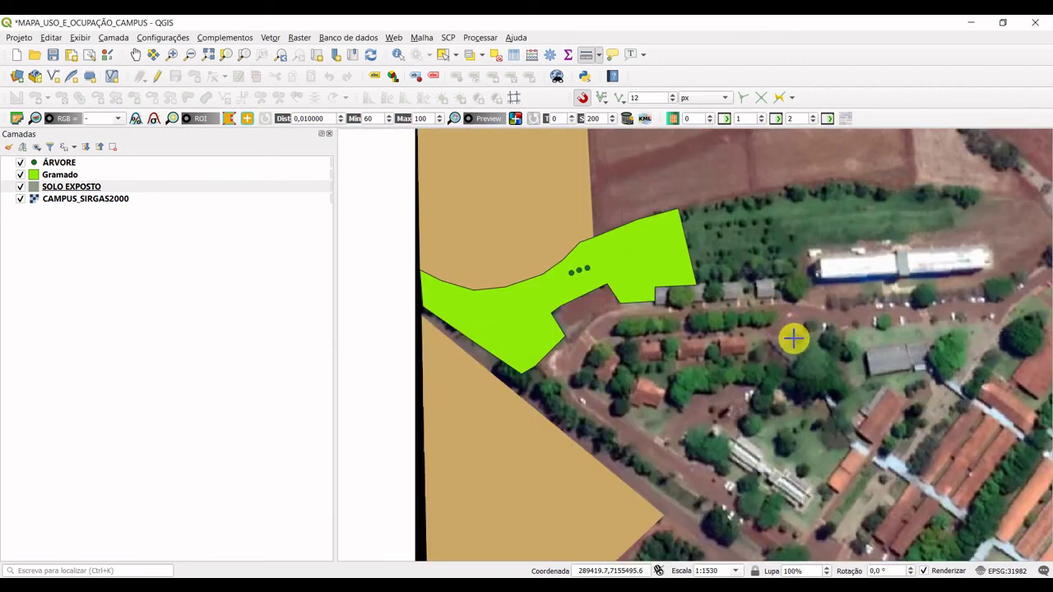
pyautogui.moveTo(799, 371); pyautogui.dragTo(702, 294)
pyautogui.scroll(-1, 518, 271)
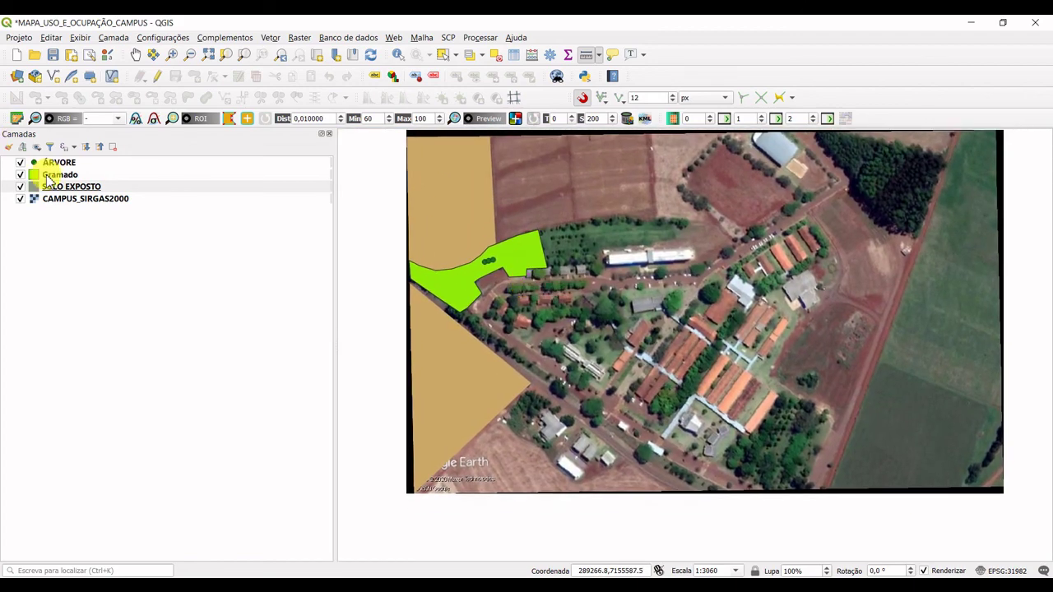
pyautogui.click(157, 75)
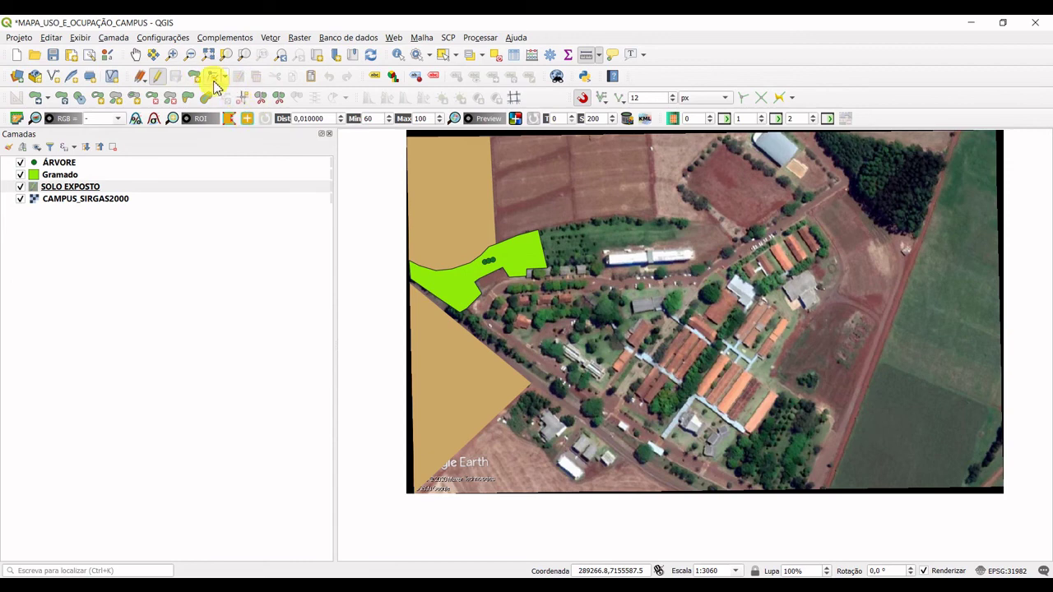
pyautogui.click(213, 78)
pyautogui.scroll(2, 449, 265)
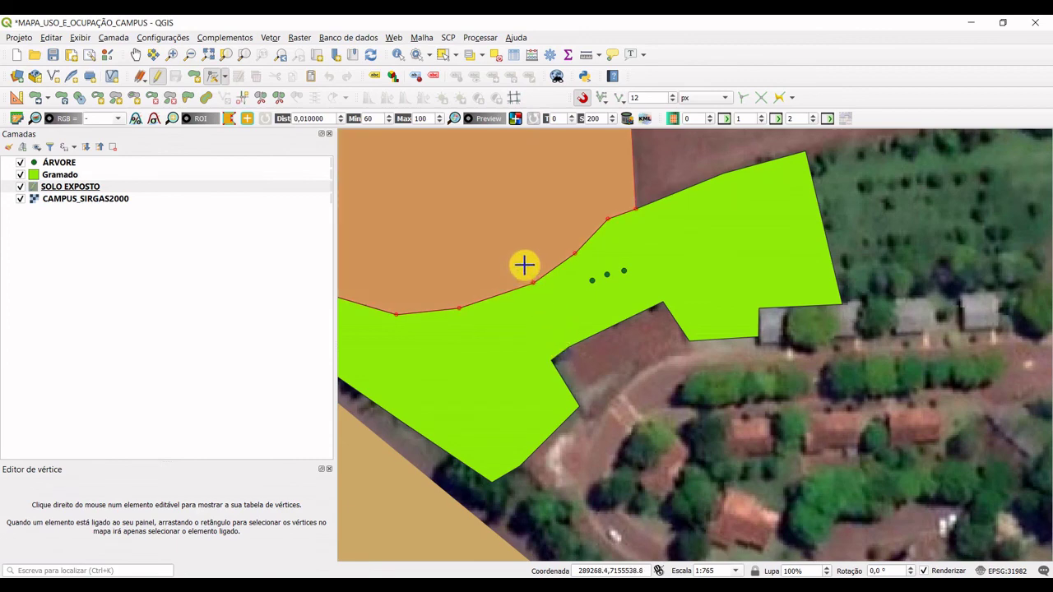
pyautogui.moveTo(524, 264); pyautogui.dragTo(622, 249)
pyautogui.scroll(1, 665, 223)
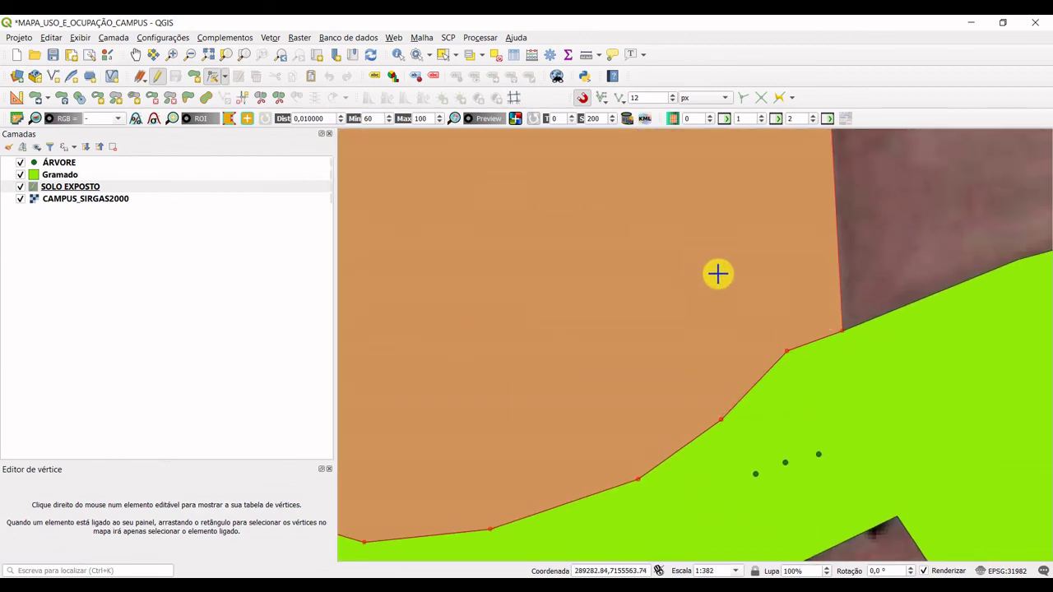
pyautogui.scroll(-1, 715, 265)
pyautogui.scroll(1, 760, 279)
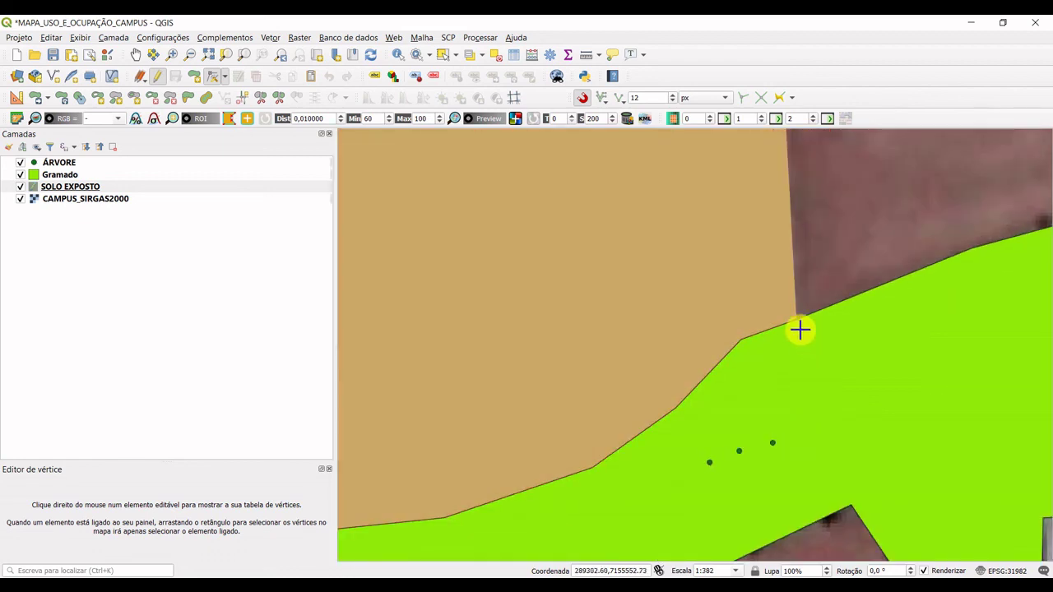
pyautogui.click(836, 303)
pyautogui.scroll(-2, 827, 288)
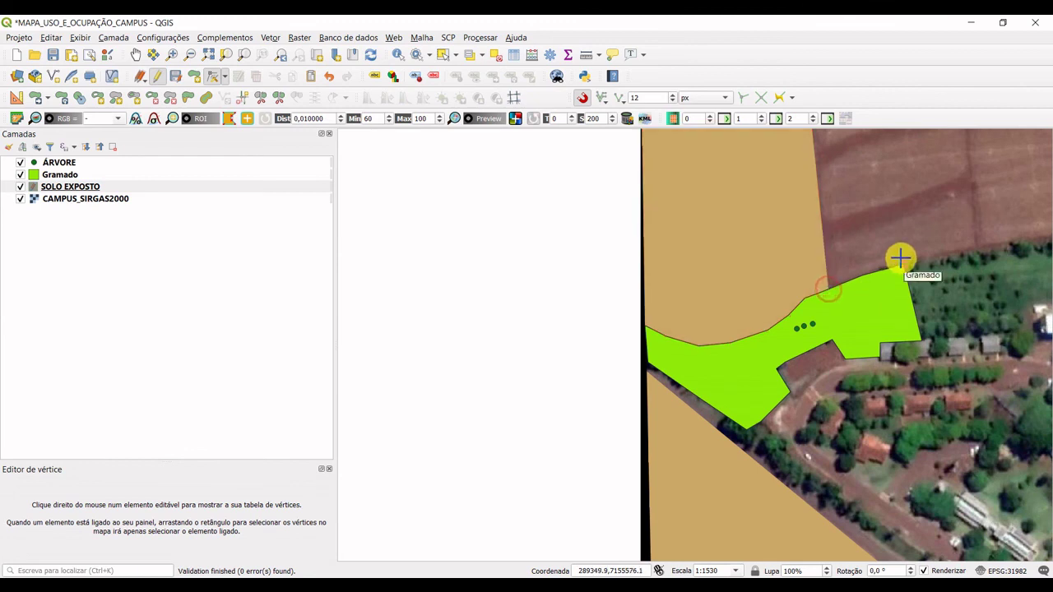
pyautogui.scroll(-1, 915, 283)
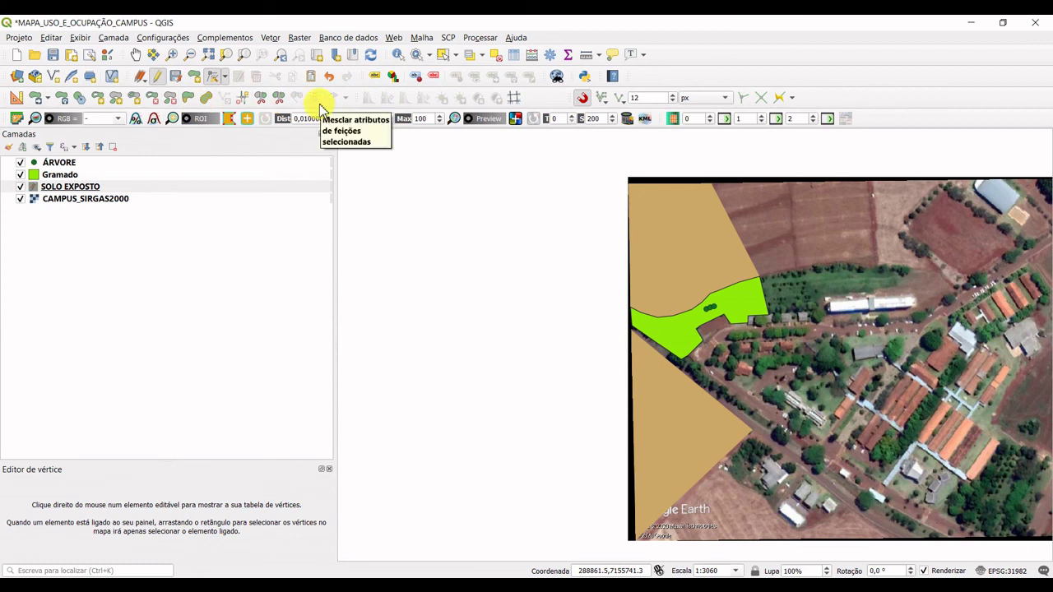
# Save the vertex change, end the SOLO EXPOSTO editing session and close the line measurement window
pyautogui.click(163, 79)
pyautogui.click(631, 314)
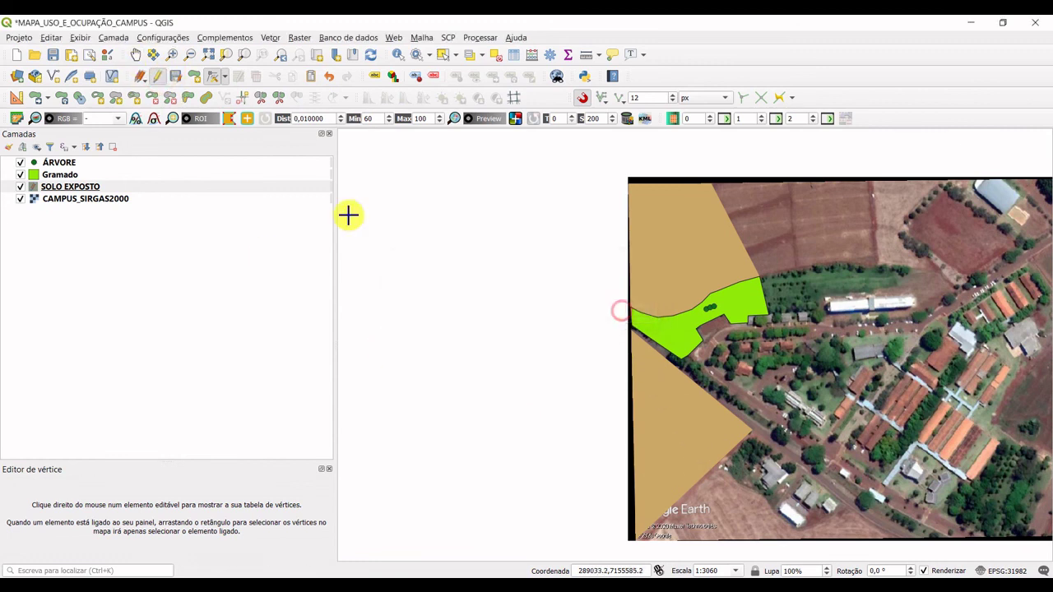
pyautogui.click(181, 79)
pyautogui.hotkey('ctrl', 'shift', 'm')
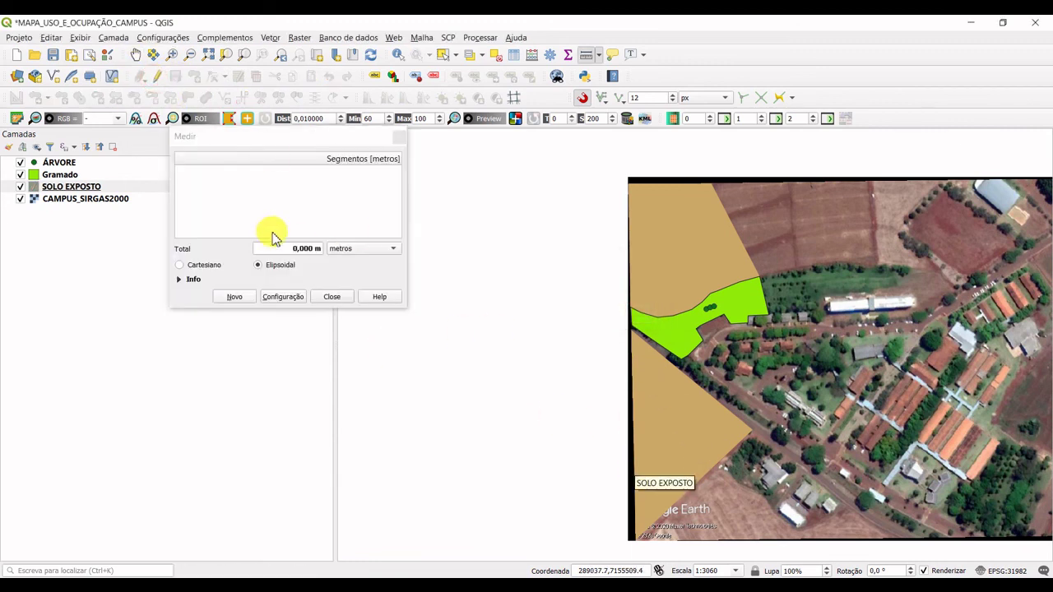
pyautogui.click(341, 297)
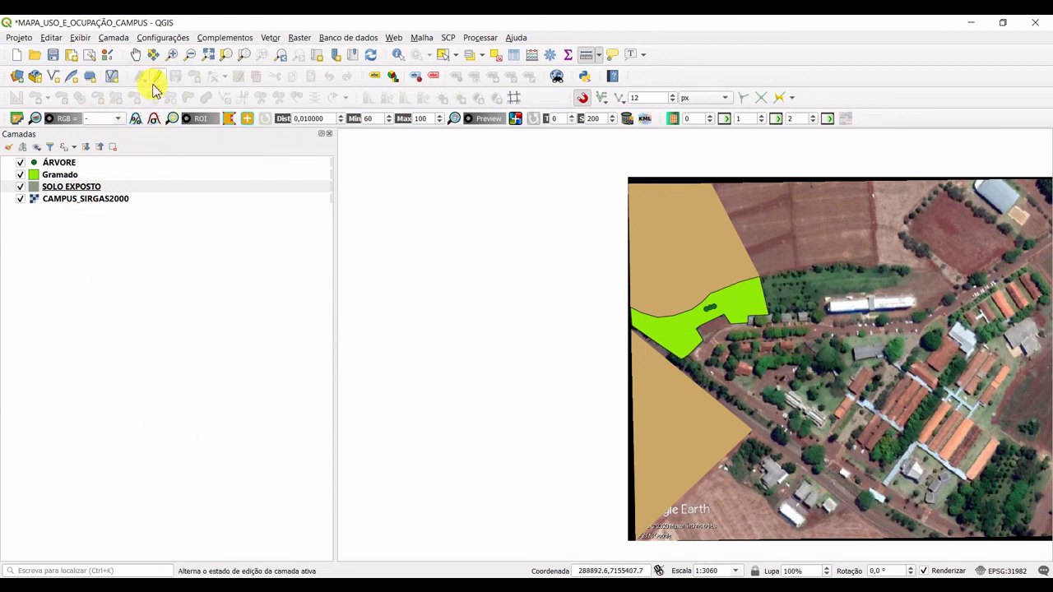
# Delete record 2, the northern polygon, from the SOLO EXPOSTO attribute table in edit mode and close the table
pyautogui.rightClick(65, 186)
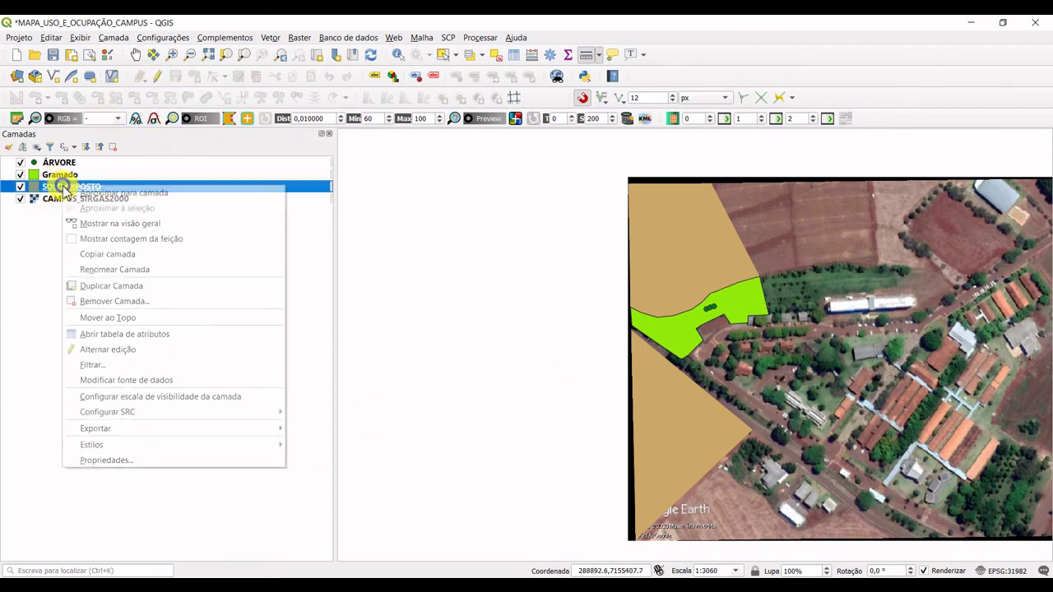
pyautogui.click(164, 334)
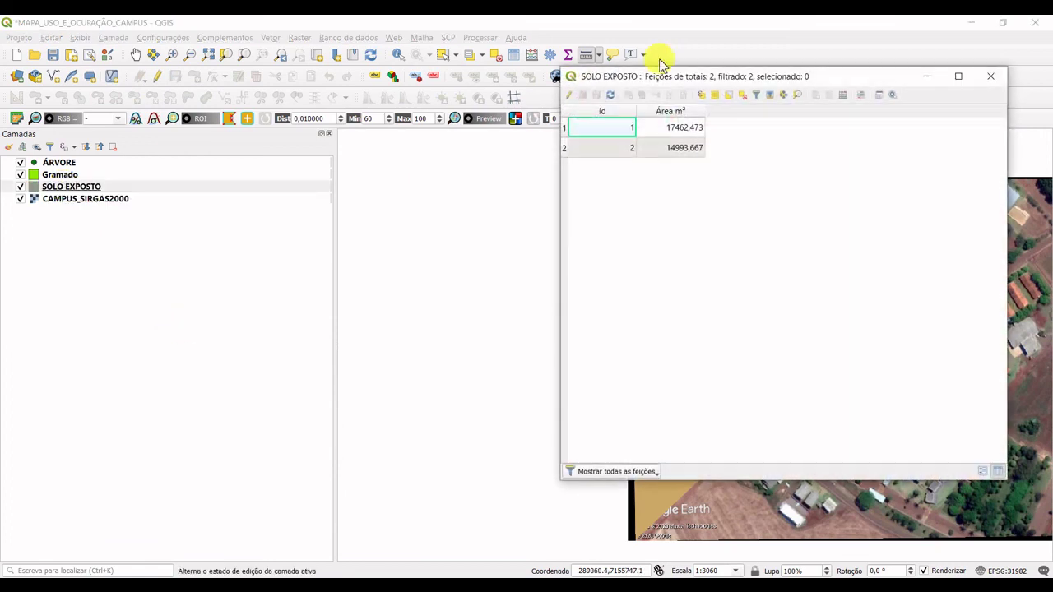
pyautogui.moveTo(716, 76); pyautogui.dragTo(229, 89)
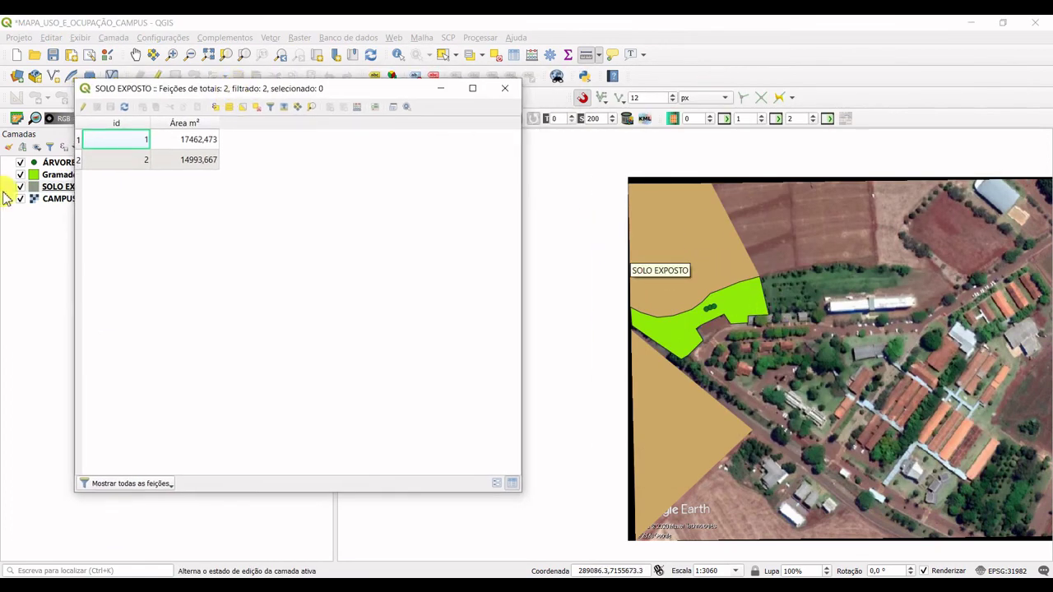
pyautogui.click(79, 160)
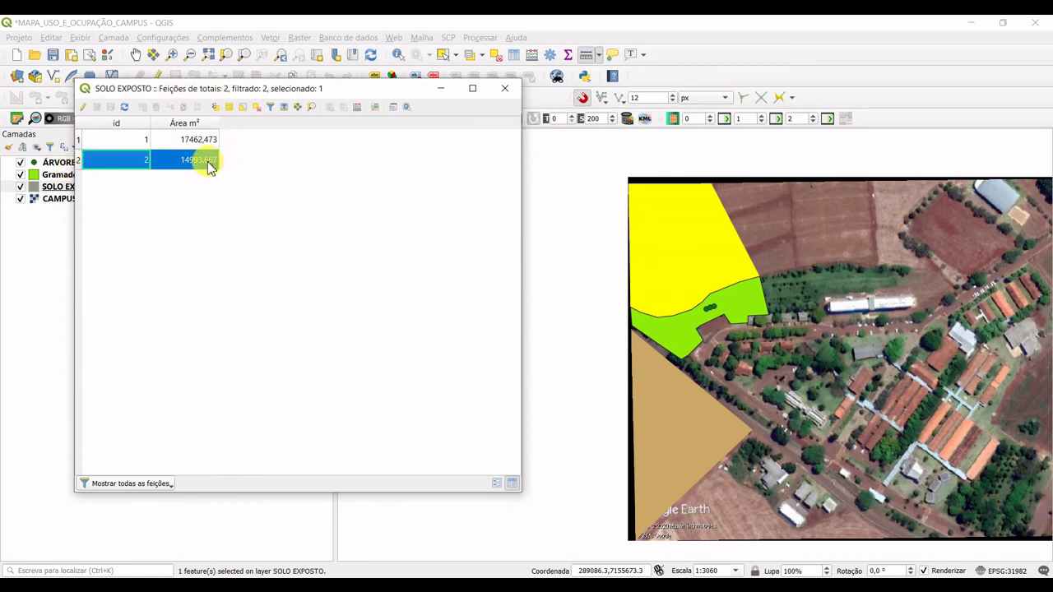
pyautogui.click(83, 107)
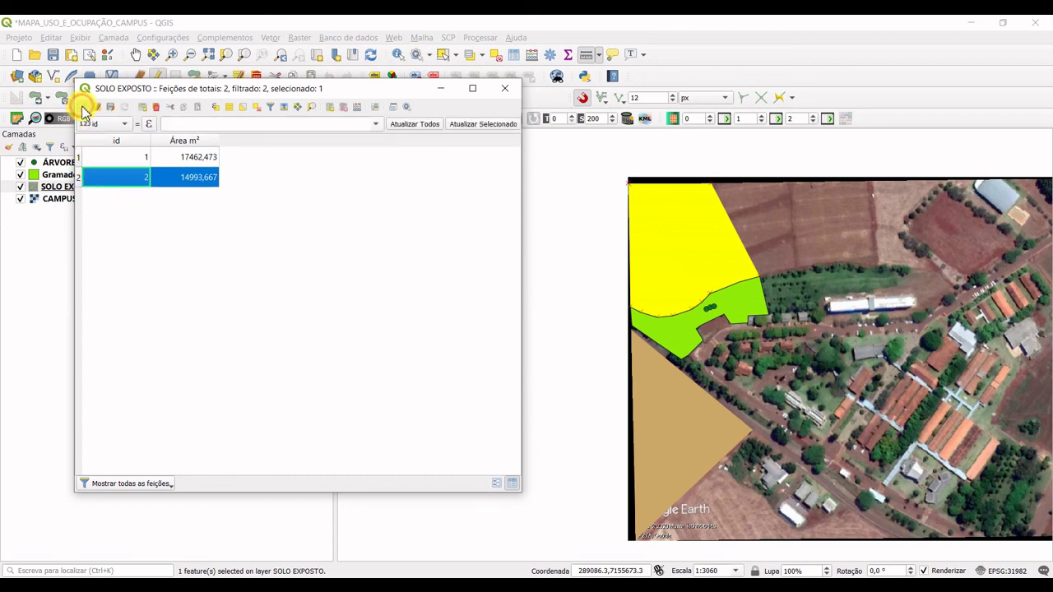
pyautogui.click(154, 108)
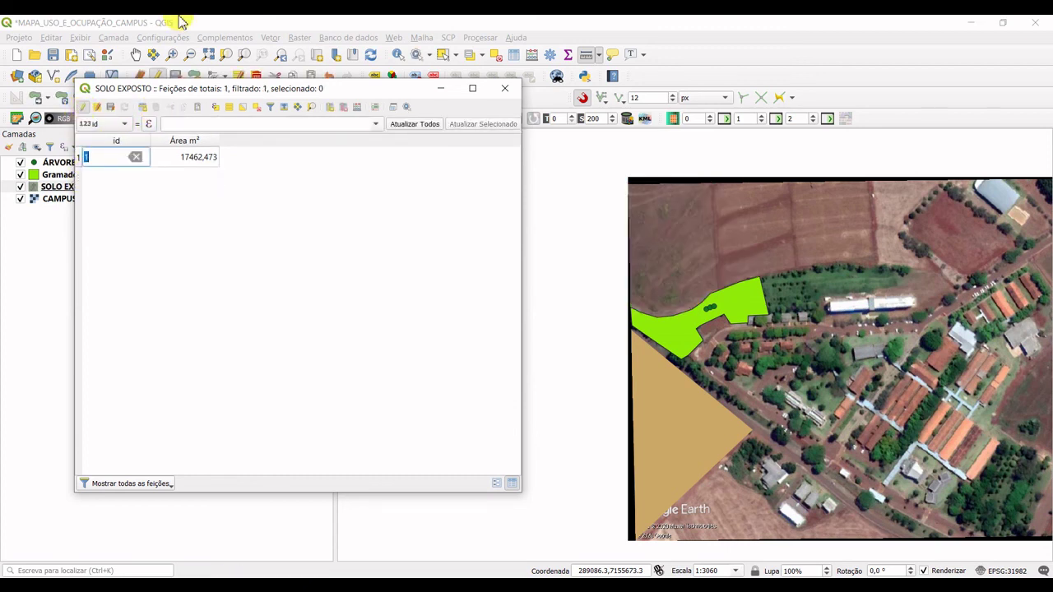
pyautogui.click(504, 88)
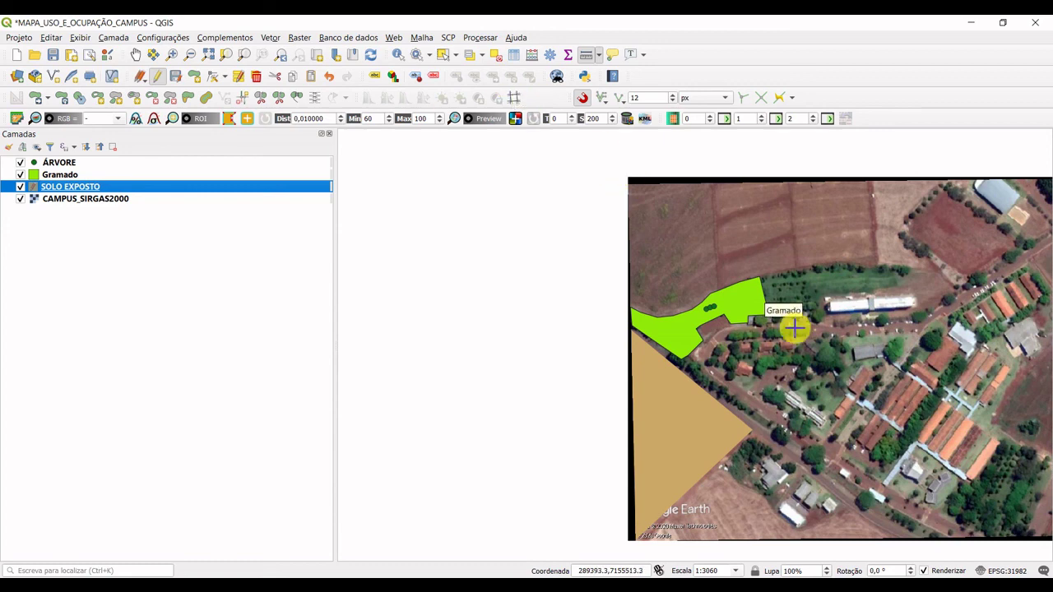
pyautogui.moveTo(795, 329); pyautogui.dragTo(538, 324)
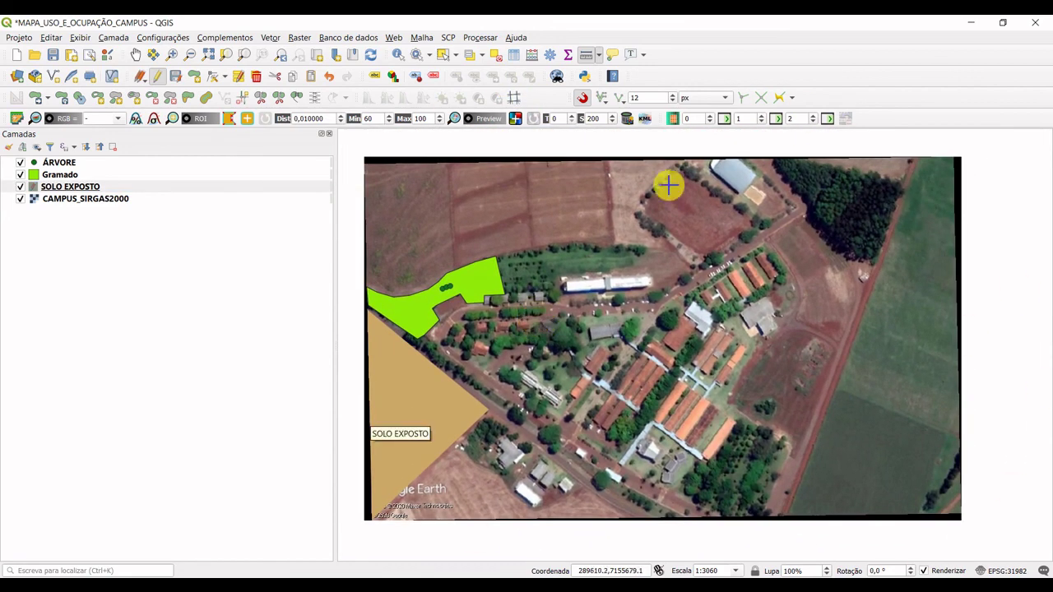